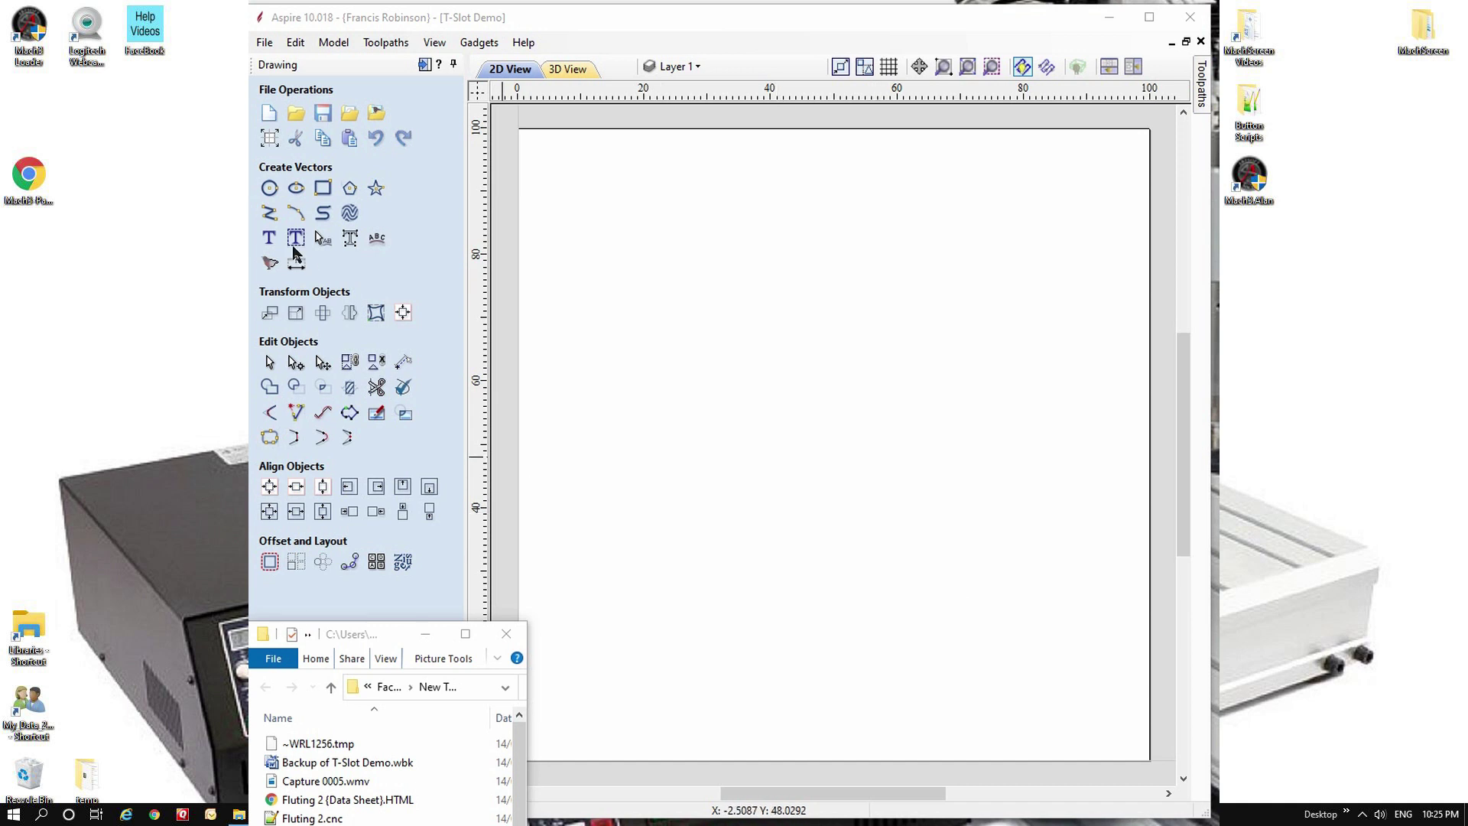
Draw a vertical centre line at X 50 from the top edge down to Y 0.
click(266, 214)
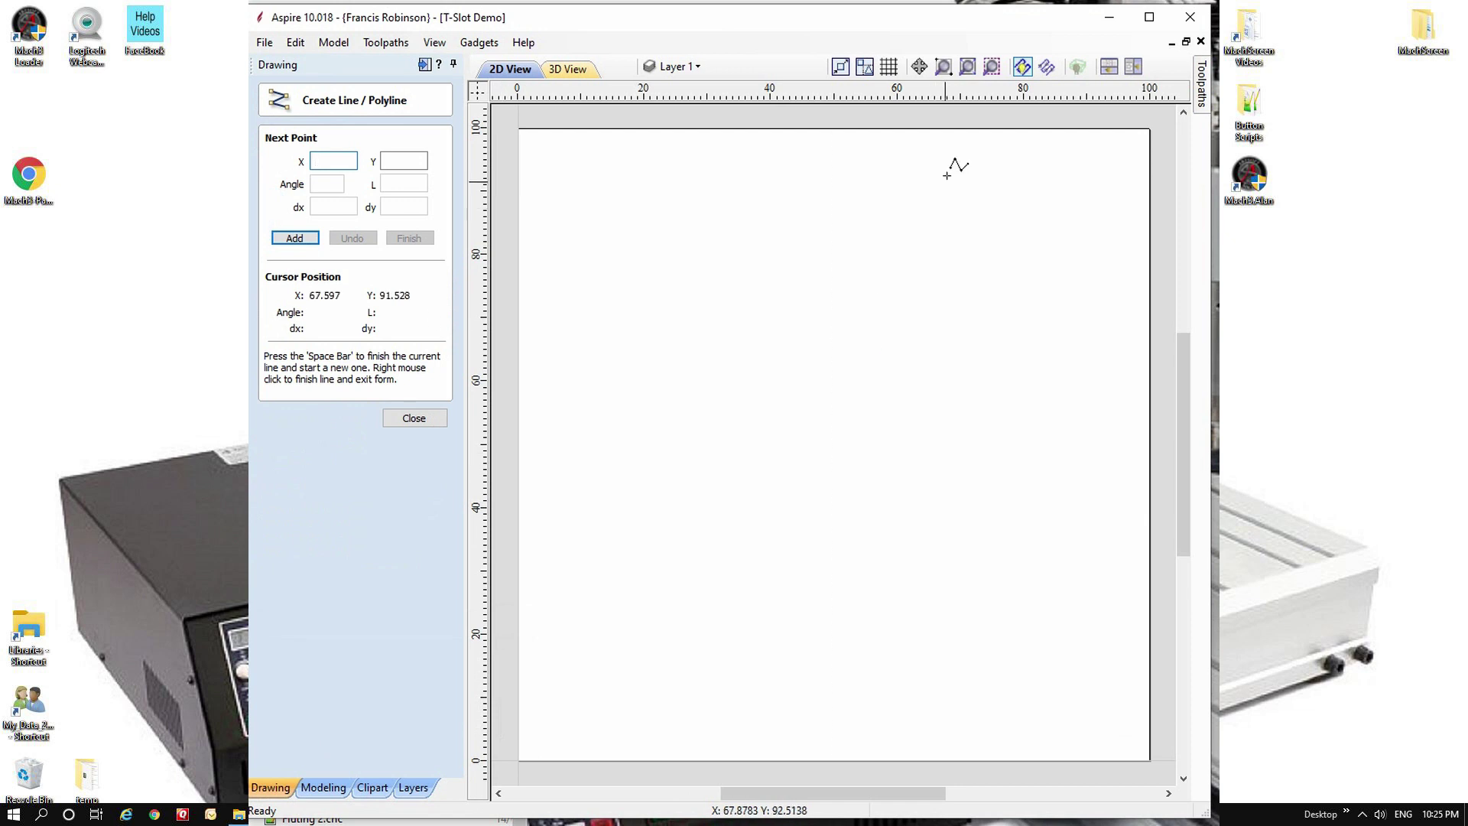
click(834, 128)
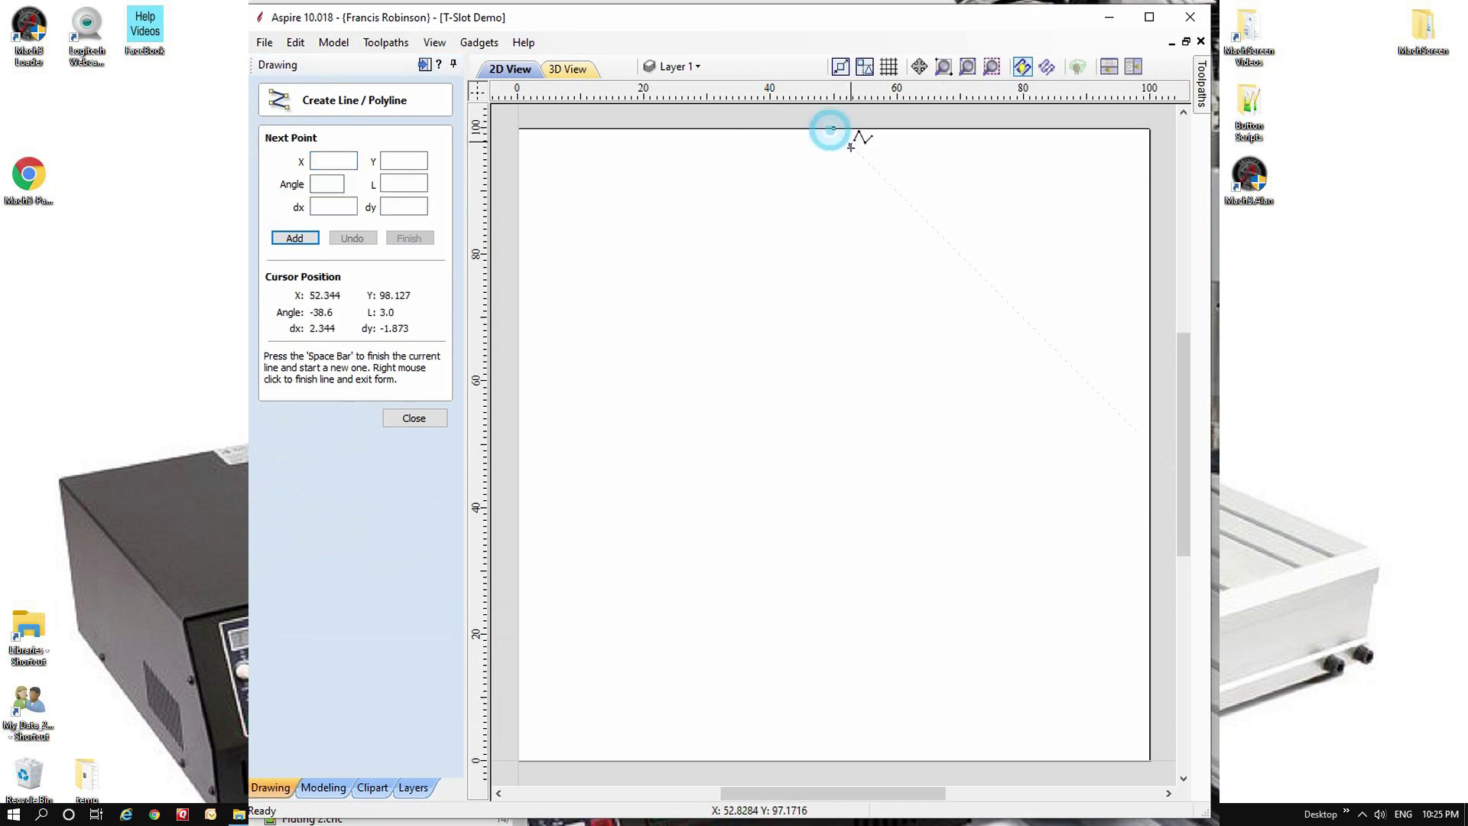
click(845, 765)
right_click(862, 771)
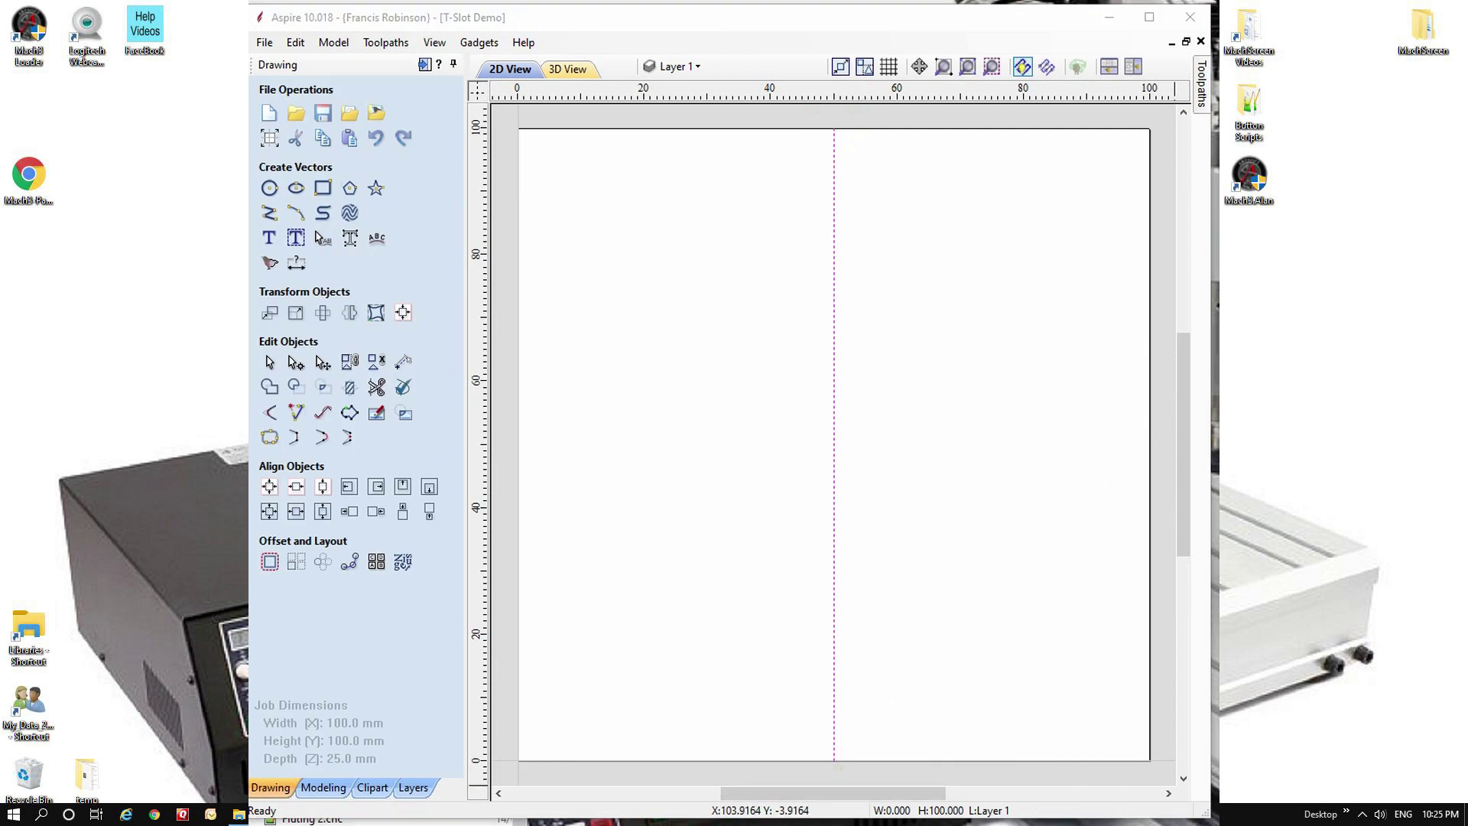
Draw a 180 mm diameter circle centred at the line's bottom end (X 50, Y 0).
click(269, 189)
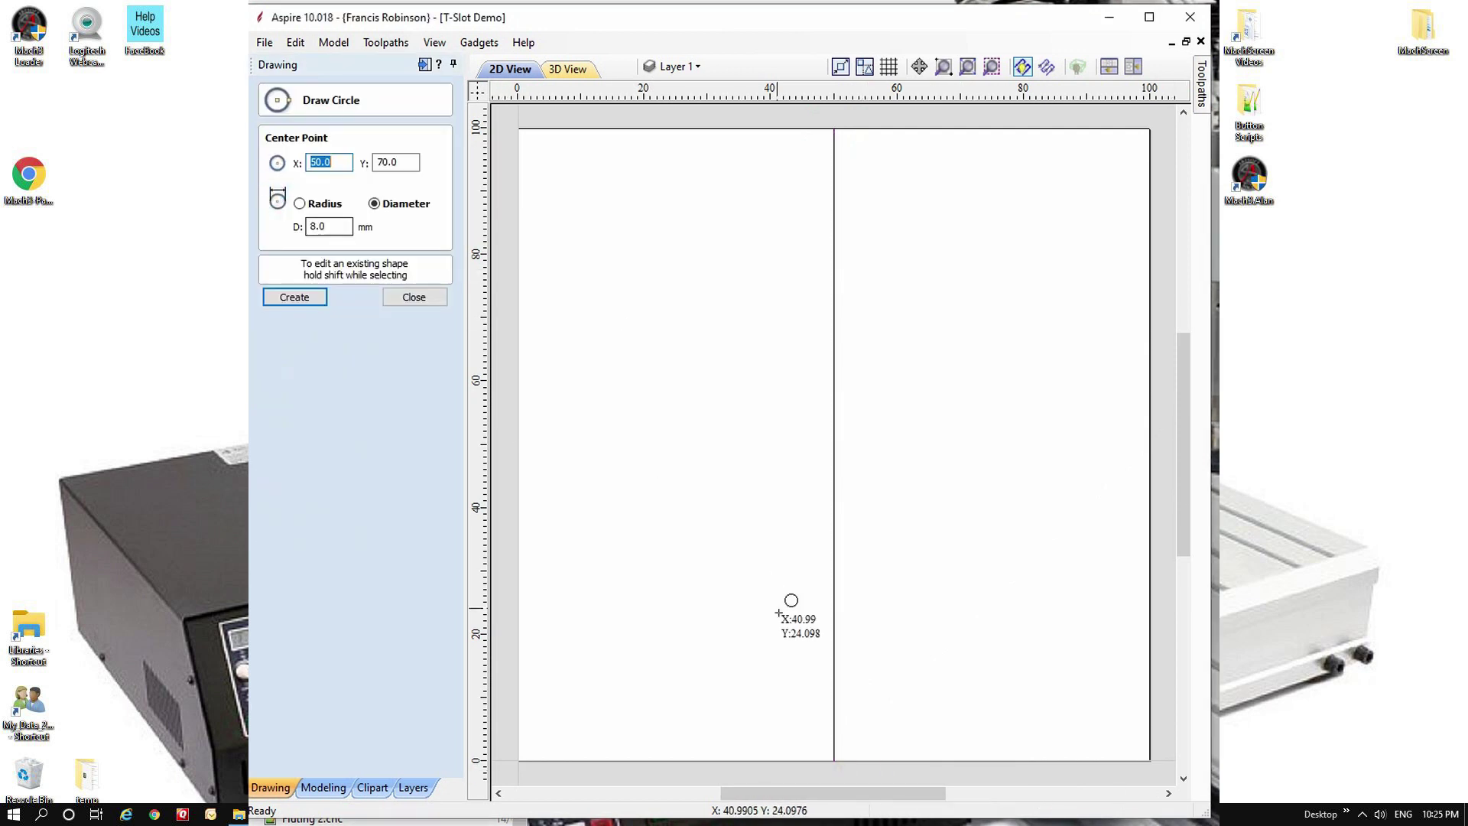
click(833, 759)
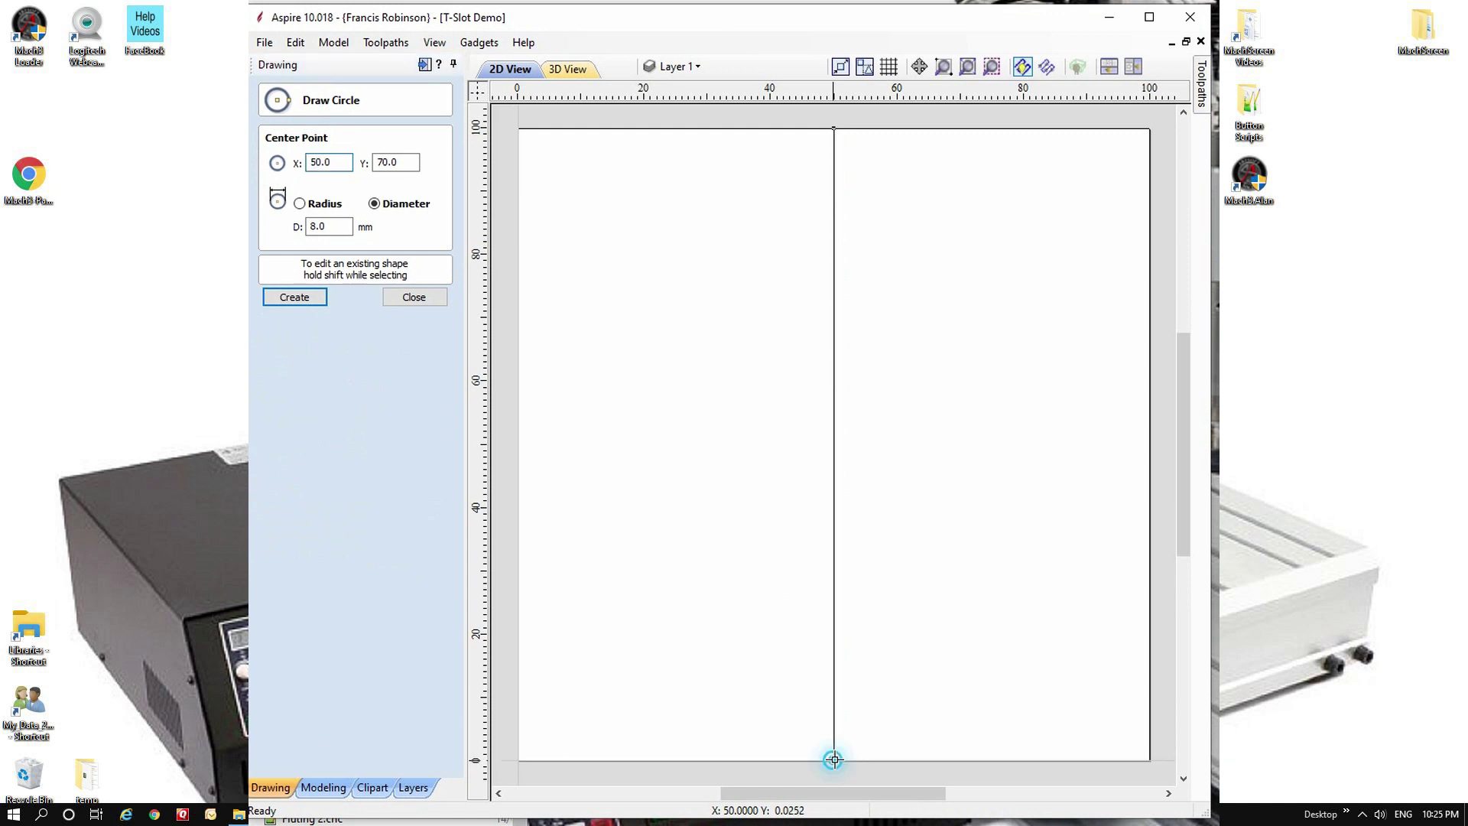
click(845, 189)
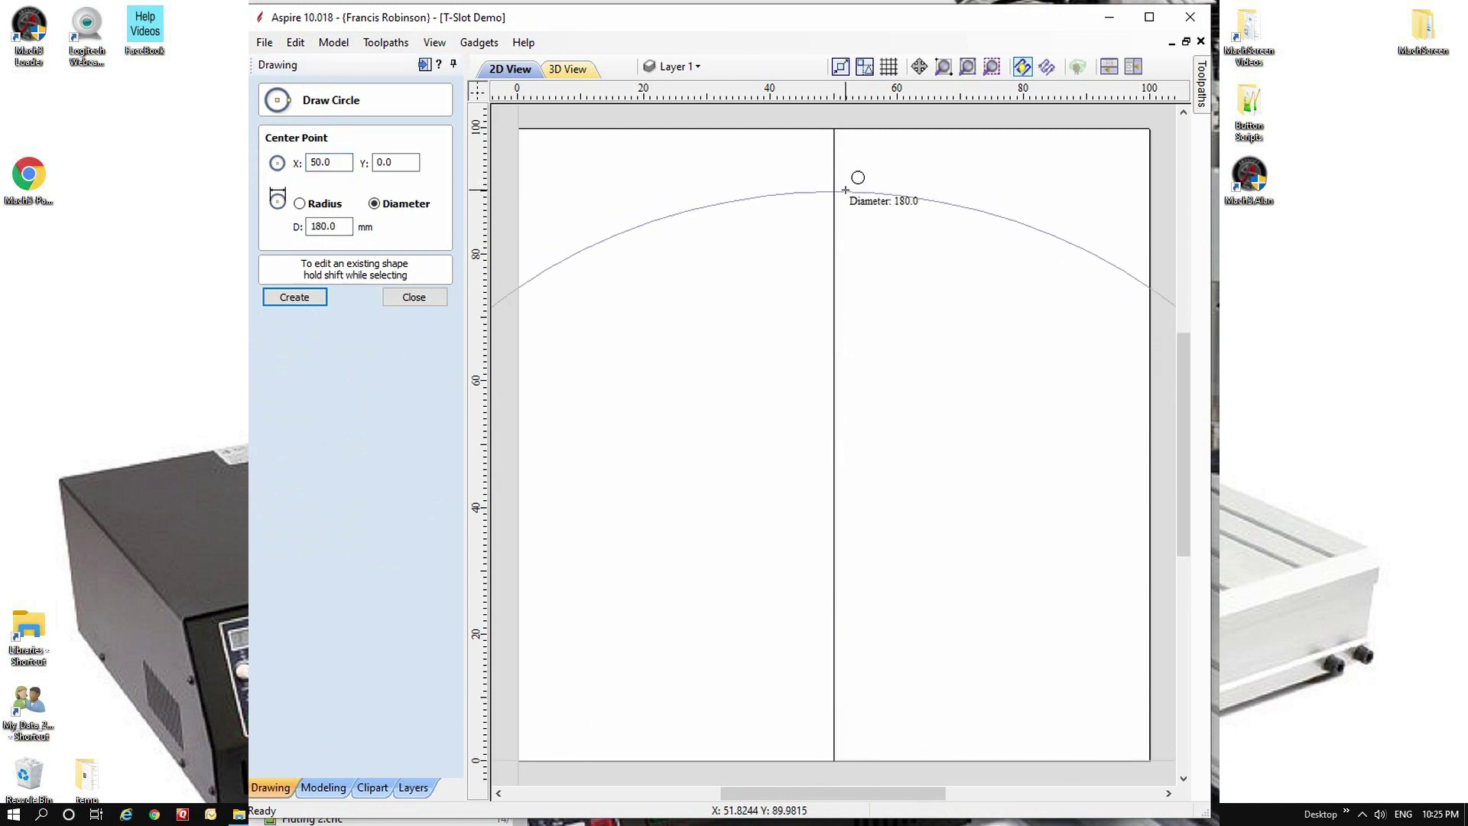
click(412, 299)
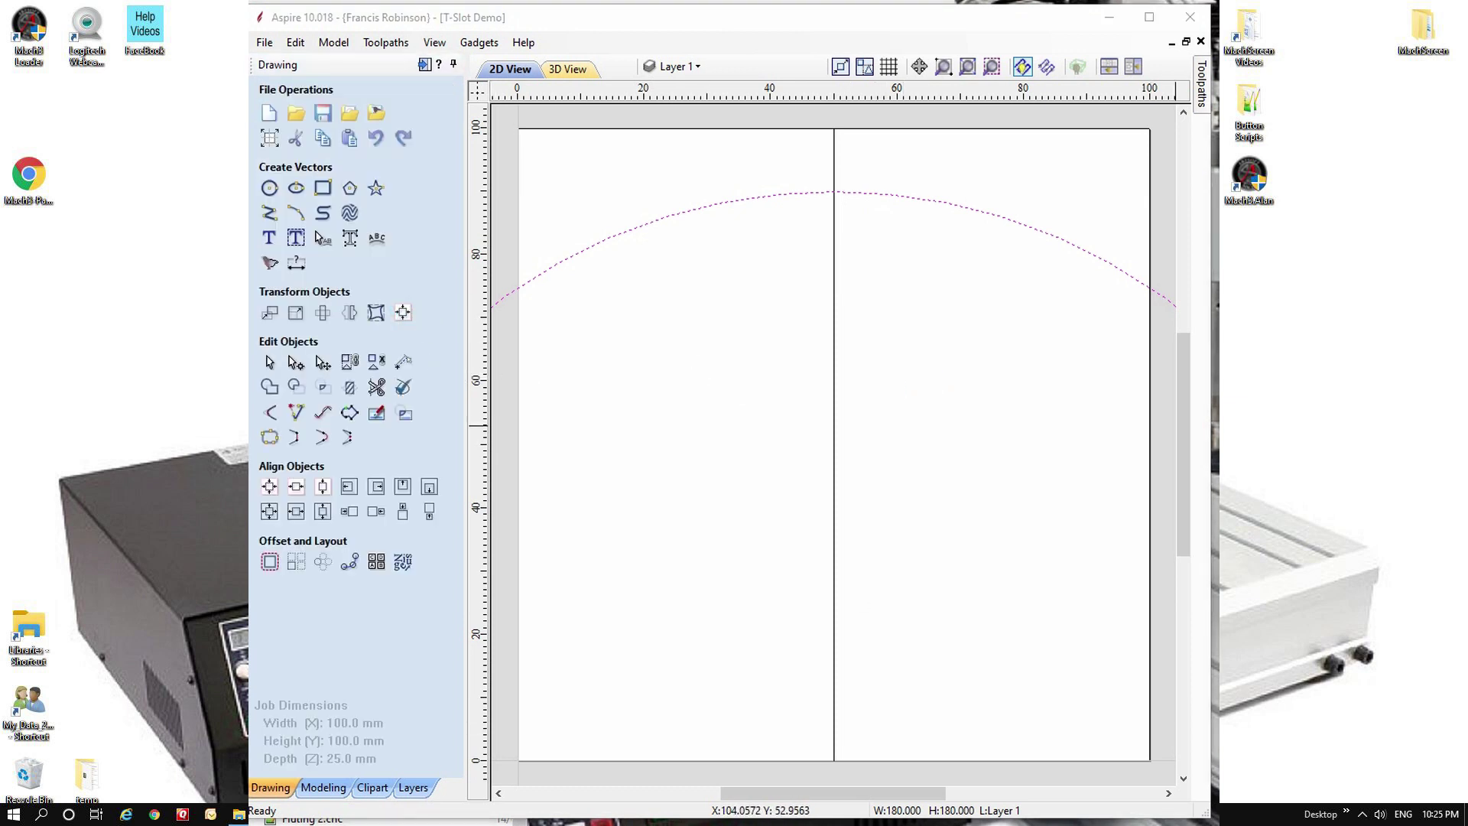
Draw two lines from the bottom centre at 70° and 110°, both extending past the circle.
click(269, 214)
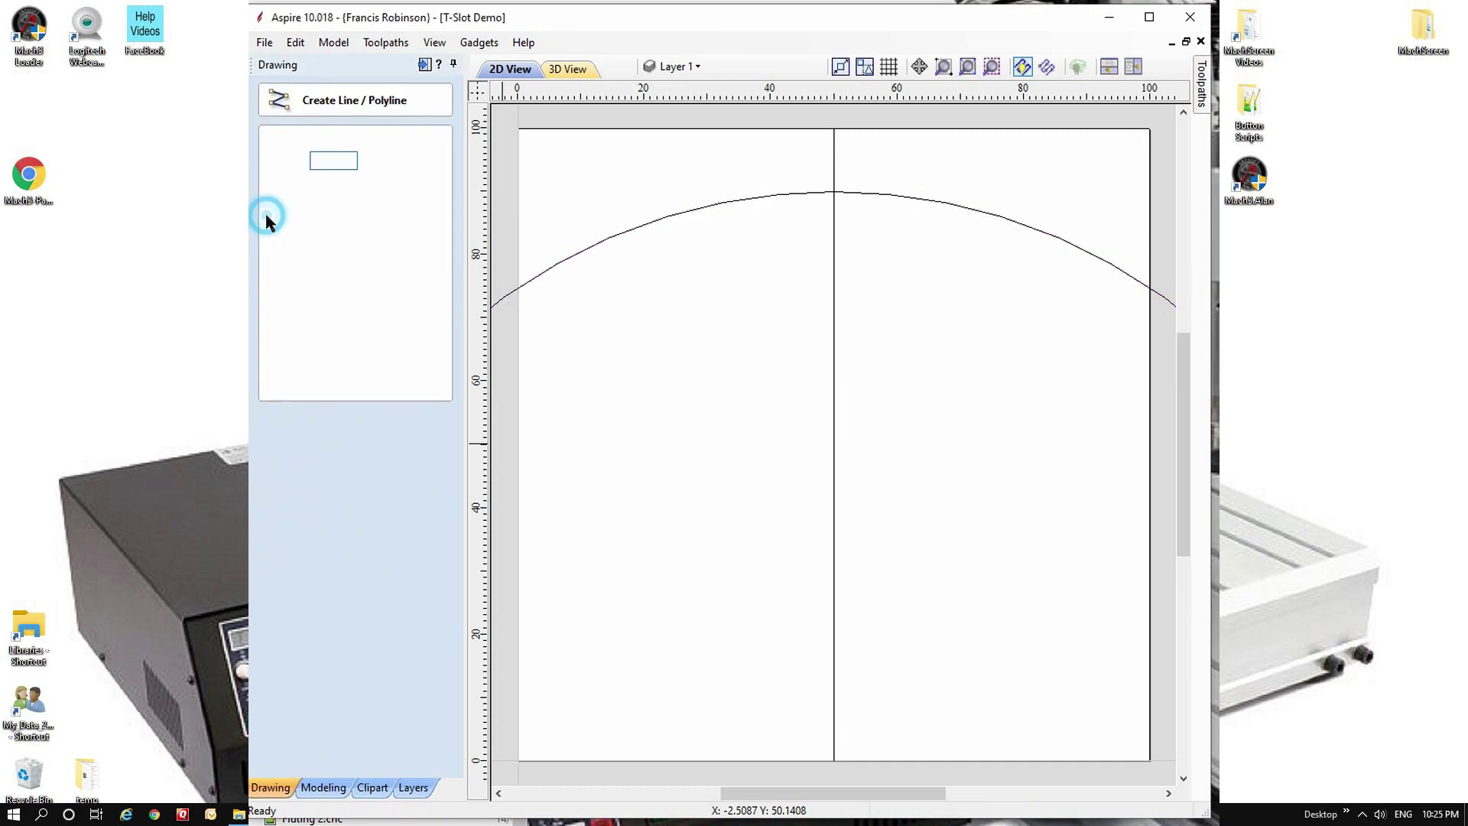
click(837, 759)
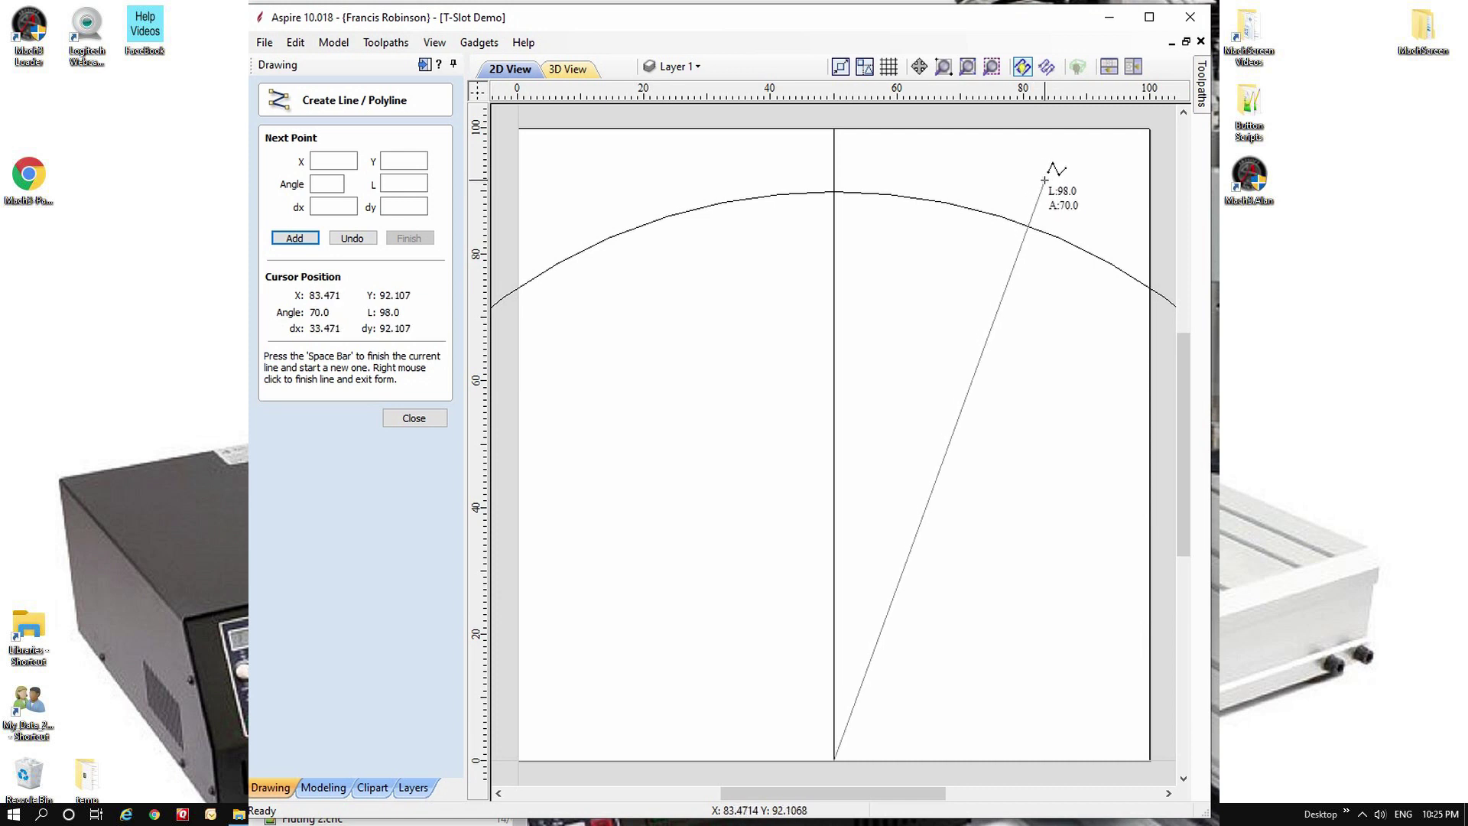
click(1045, 180)
key(space)
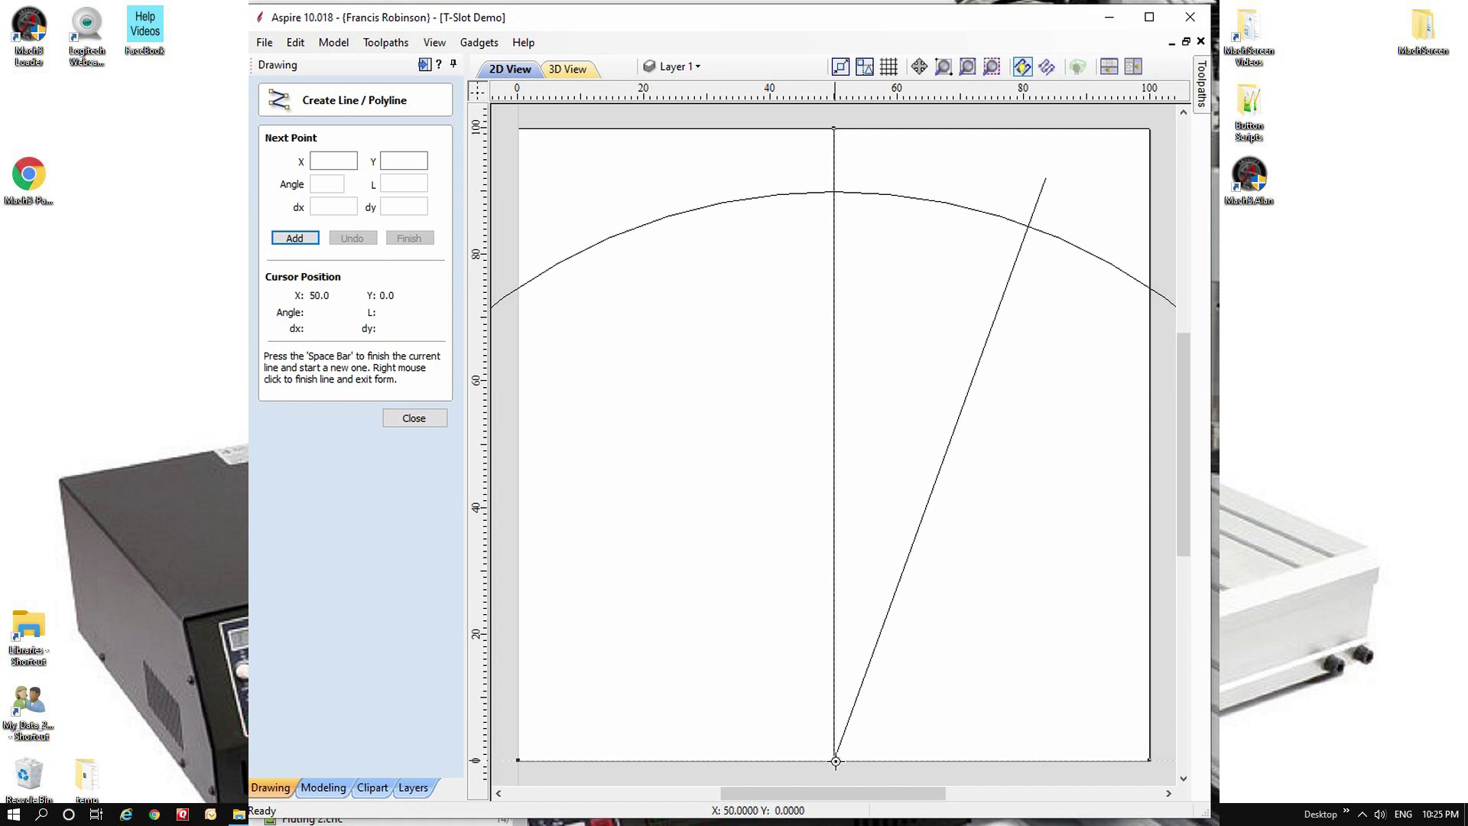
click(833, 759)
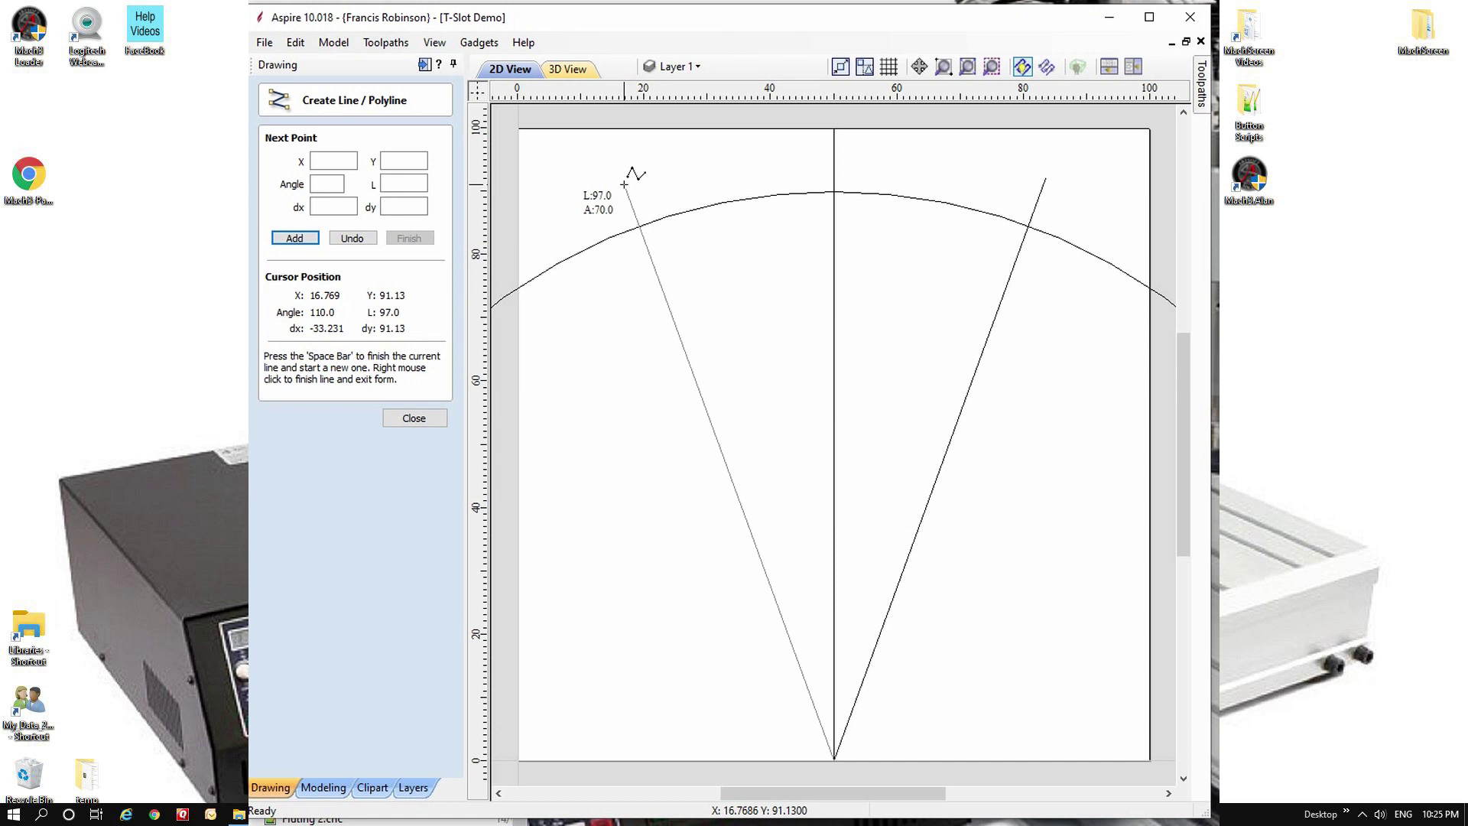
click(624, 184)
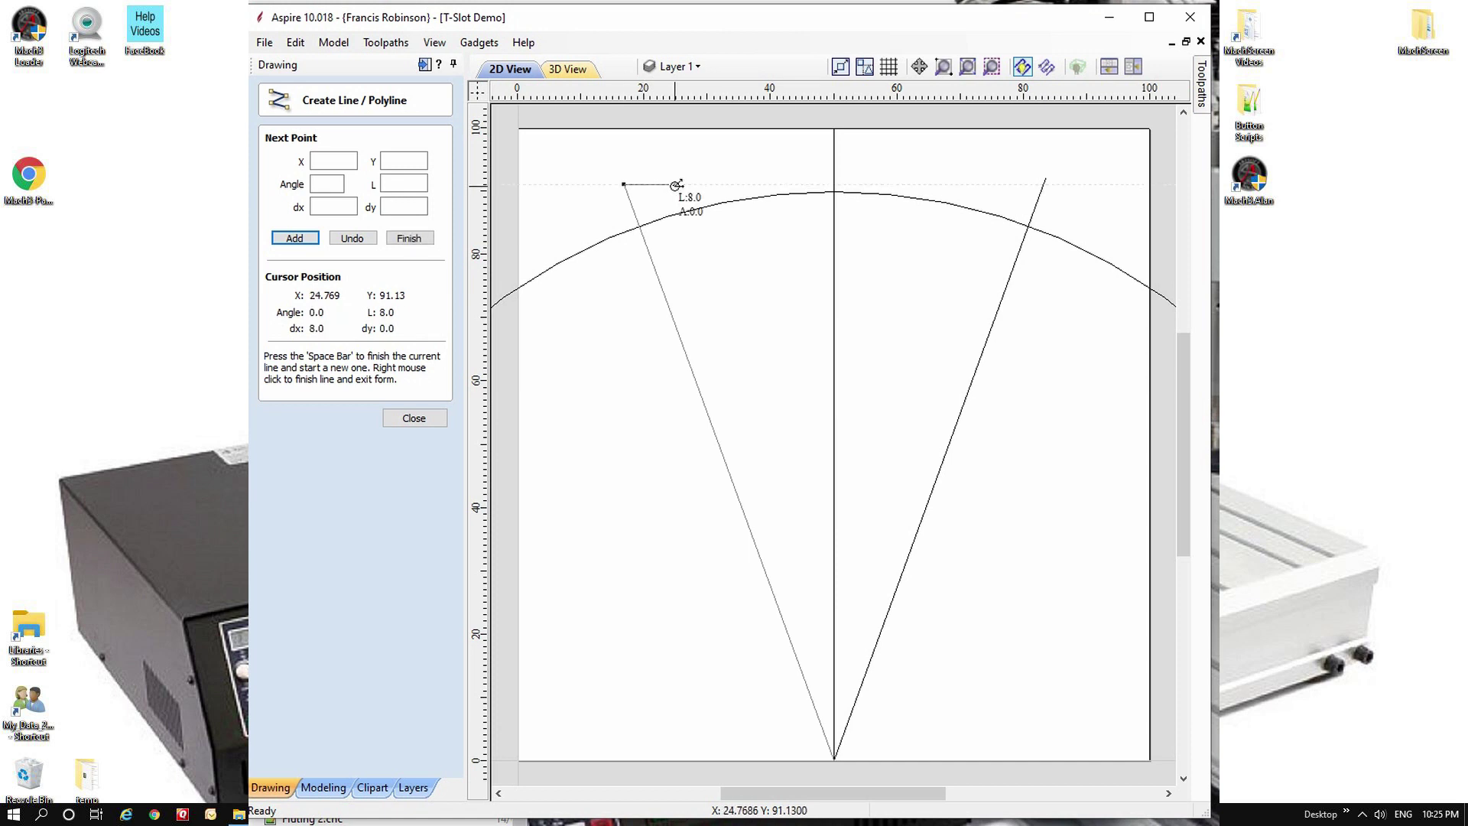
right_click(749, 260)
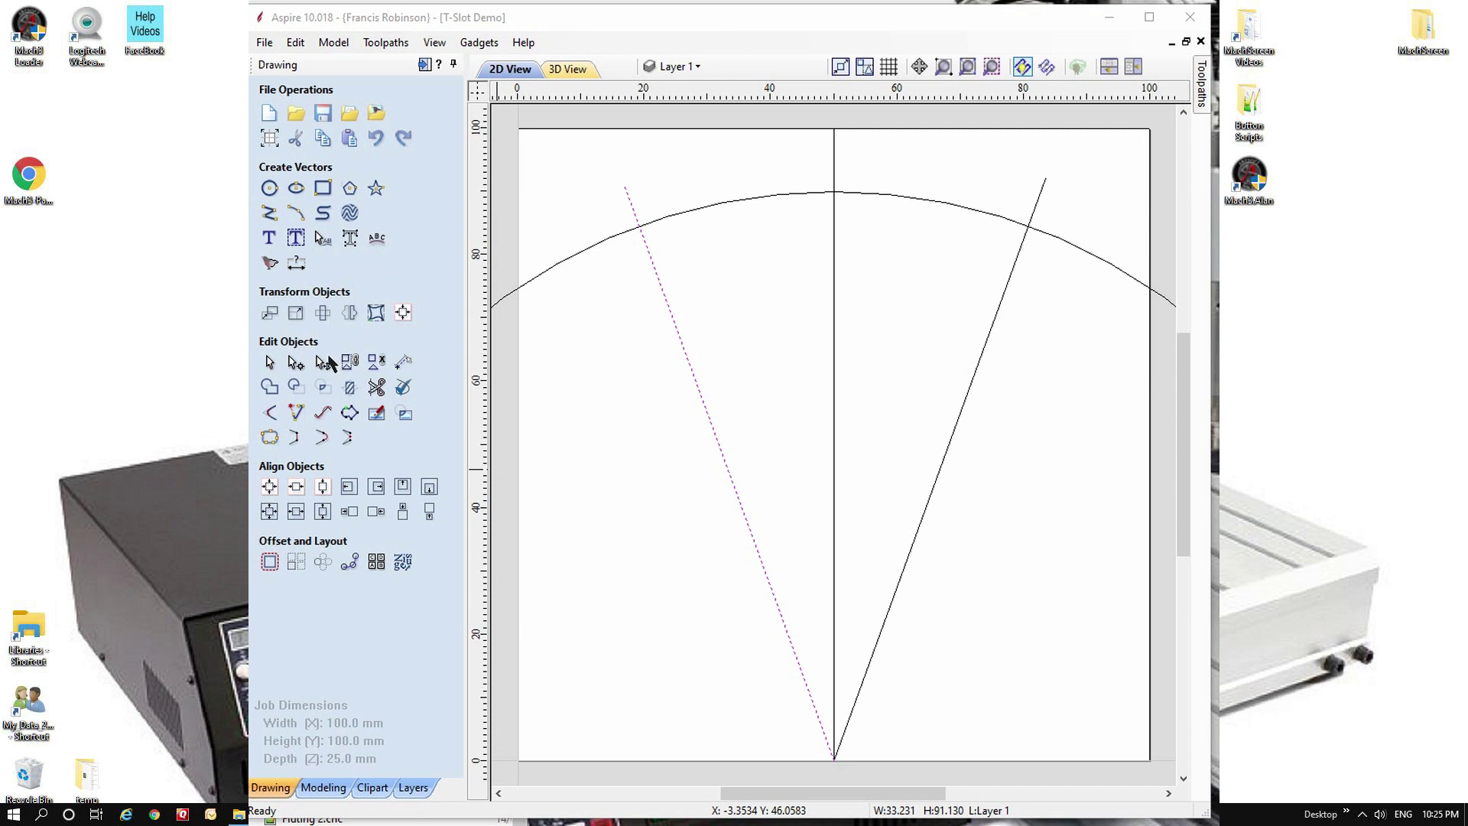
Trim away the circle outside the two radial lines, leaving a short arc.
click(374, 387)
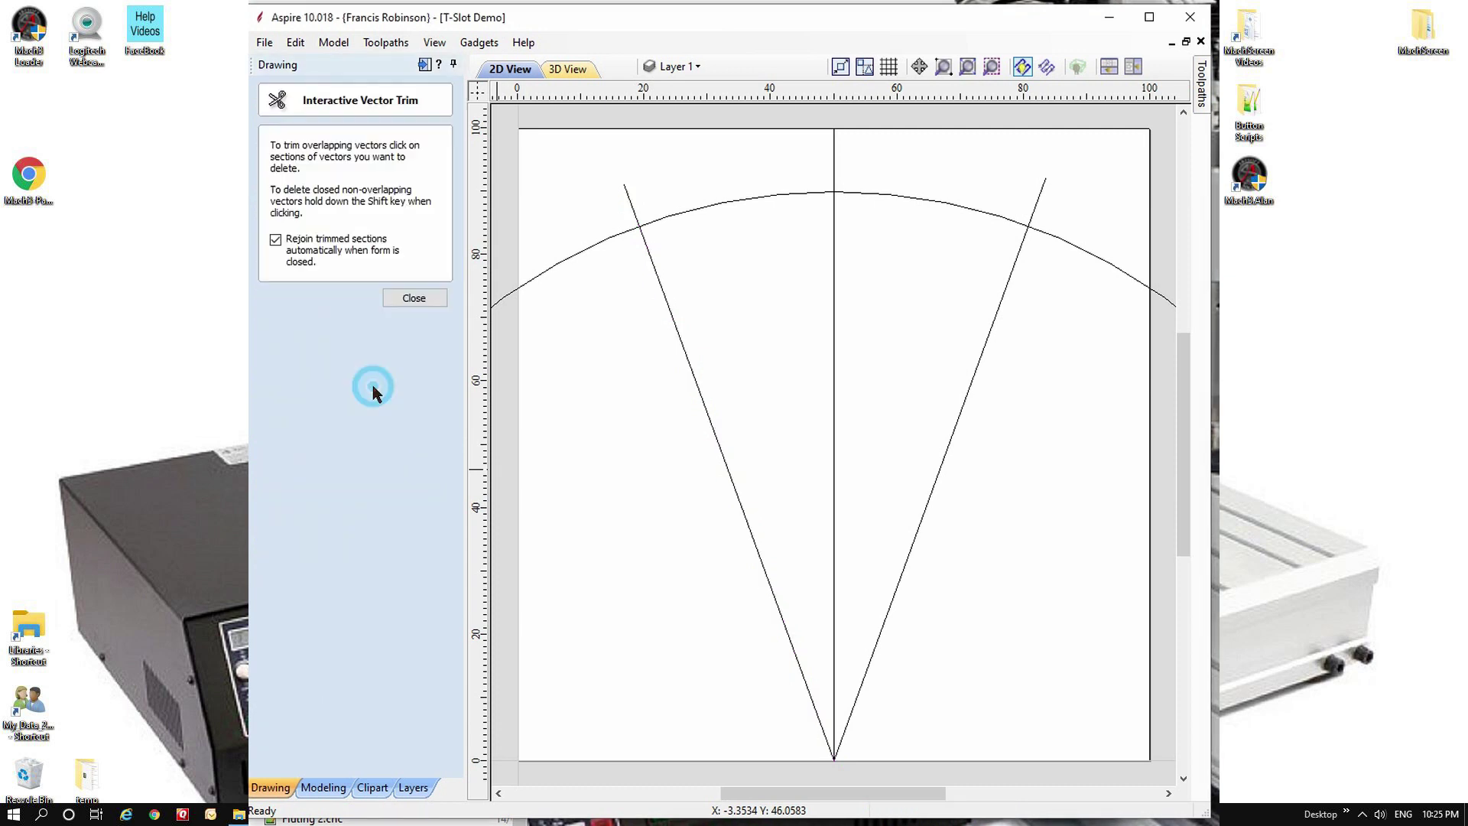
click(537, 280)
click(417, 300)
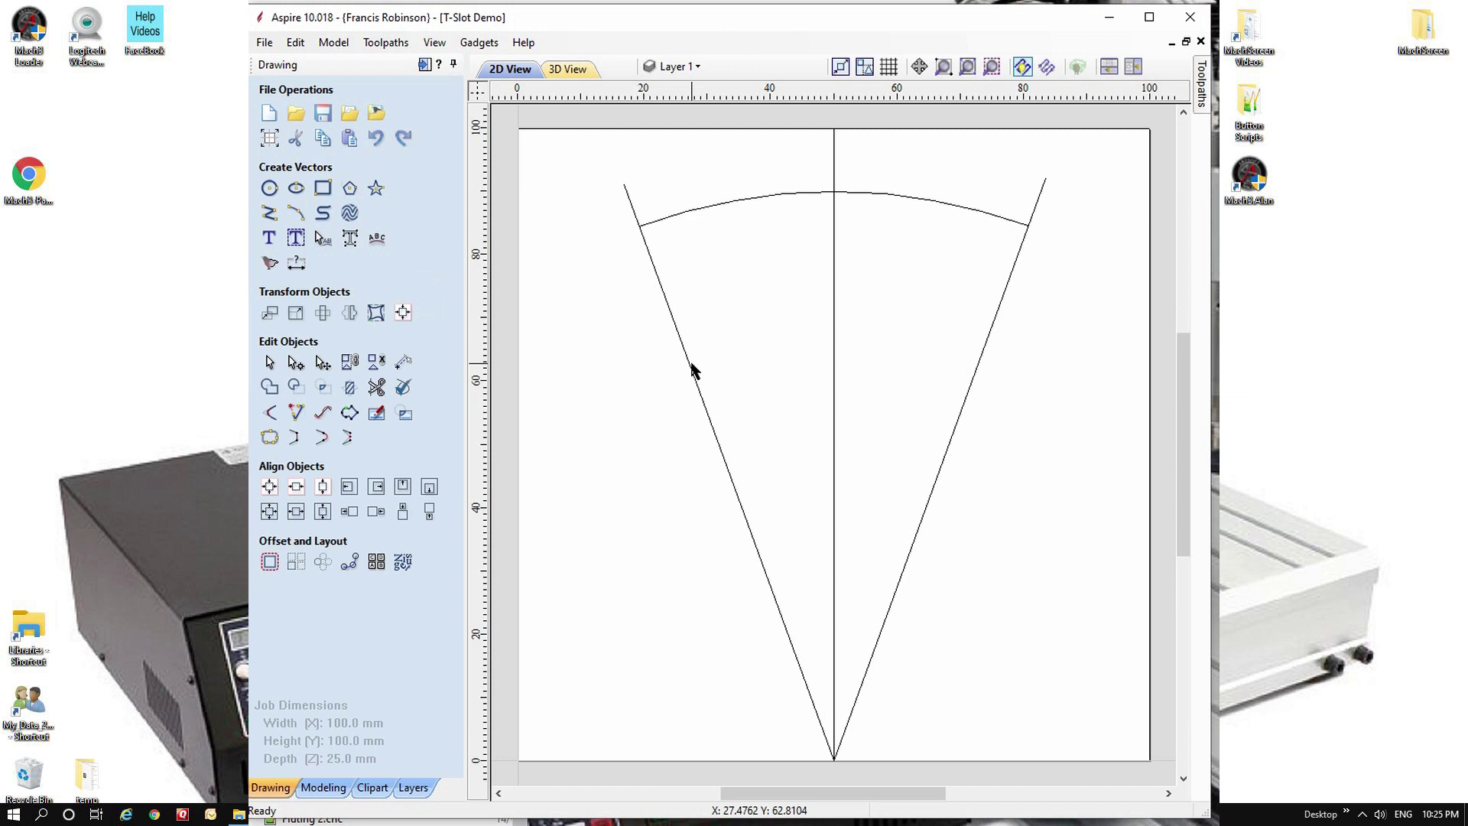
Delete both radial lines.
click(691, 368)
shift+click(965, 401)
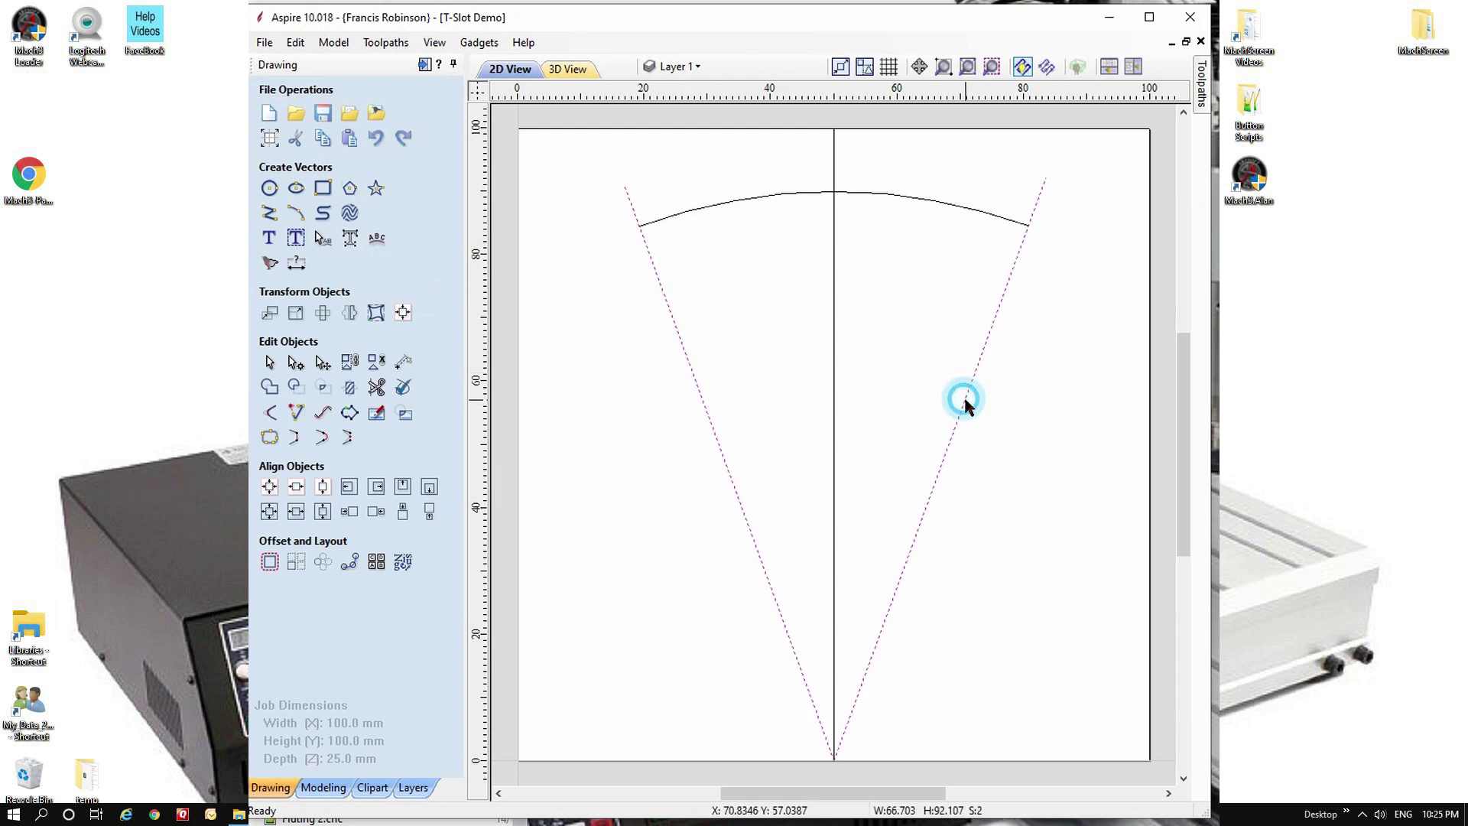
key(Delete)
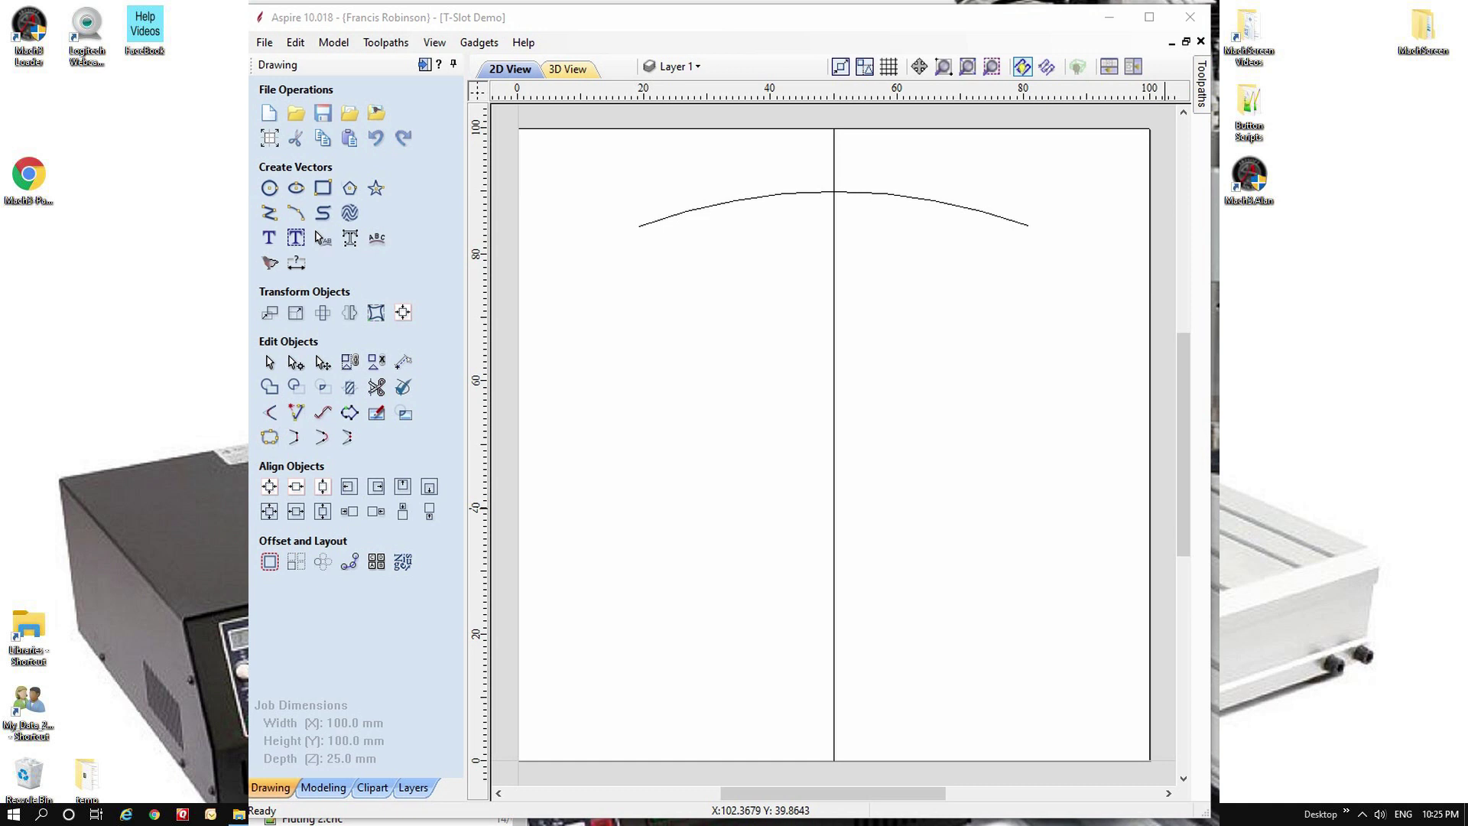
Place 11 mm diameter circles at both ends of the arc.
click(271, 189)
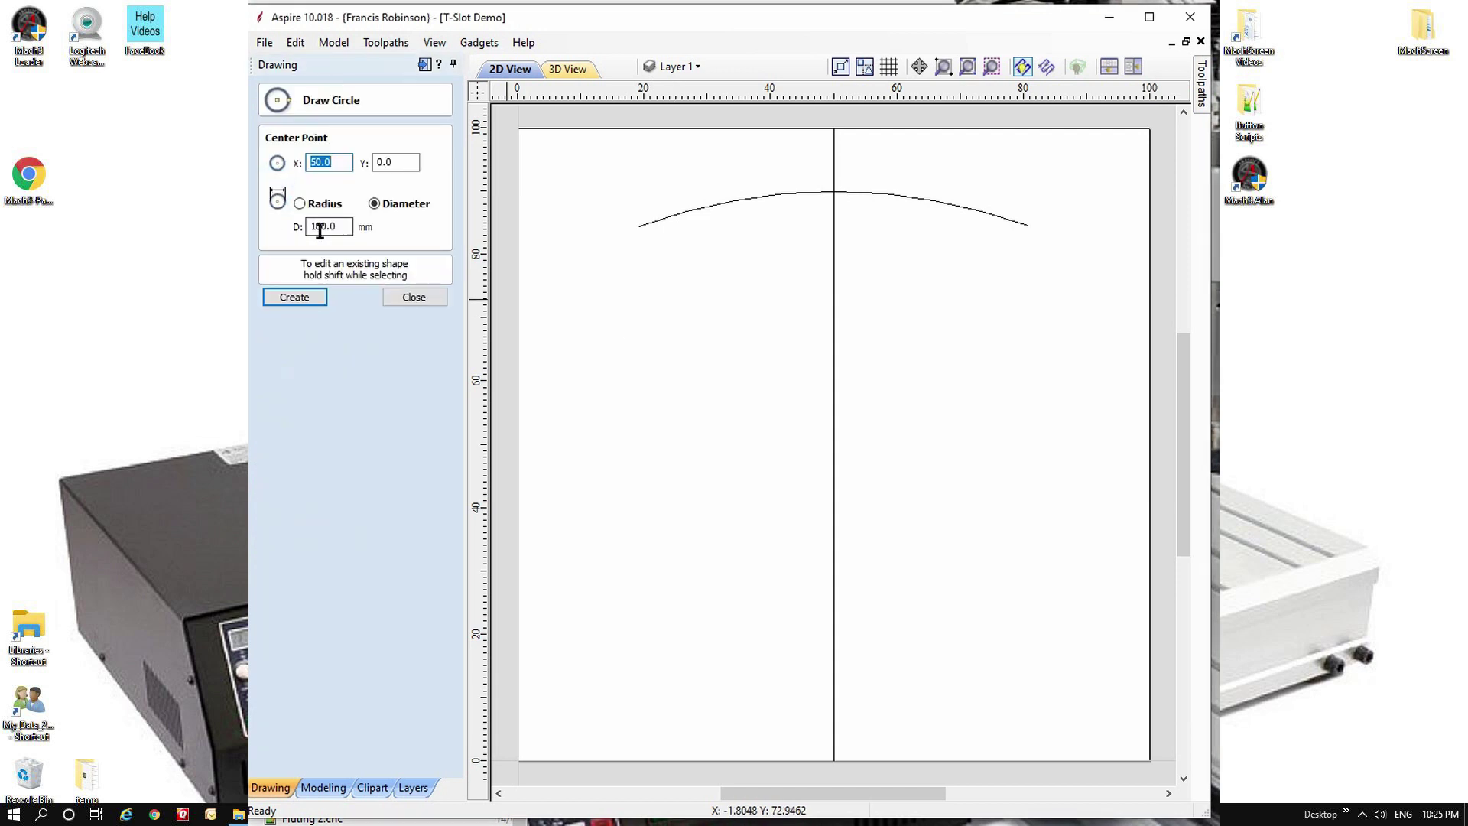
double_click(320, 232)
text(11)
click(639, 226)
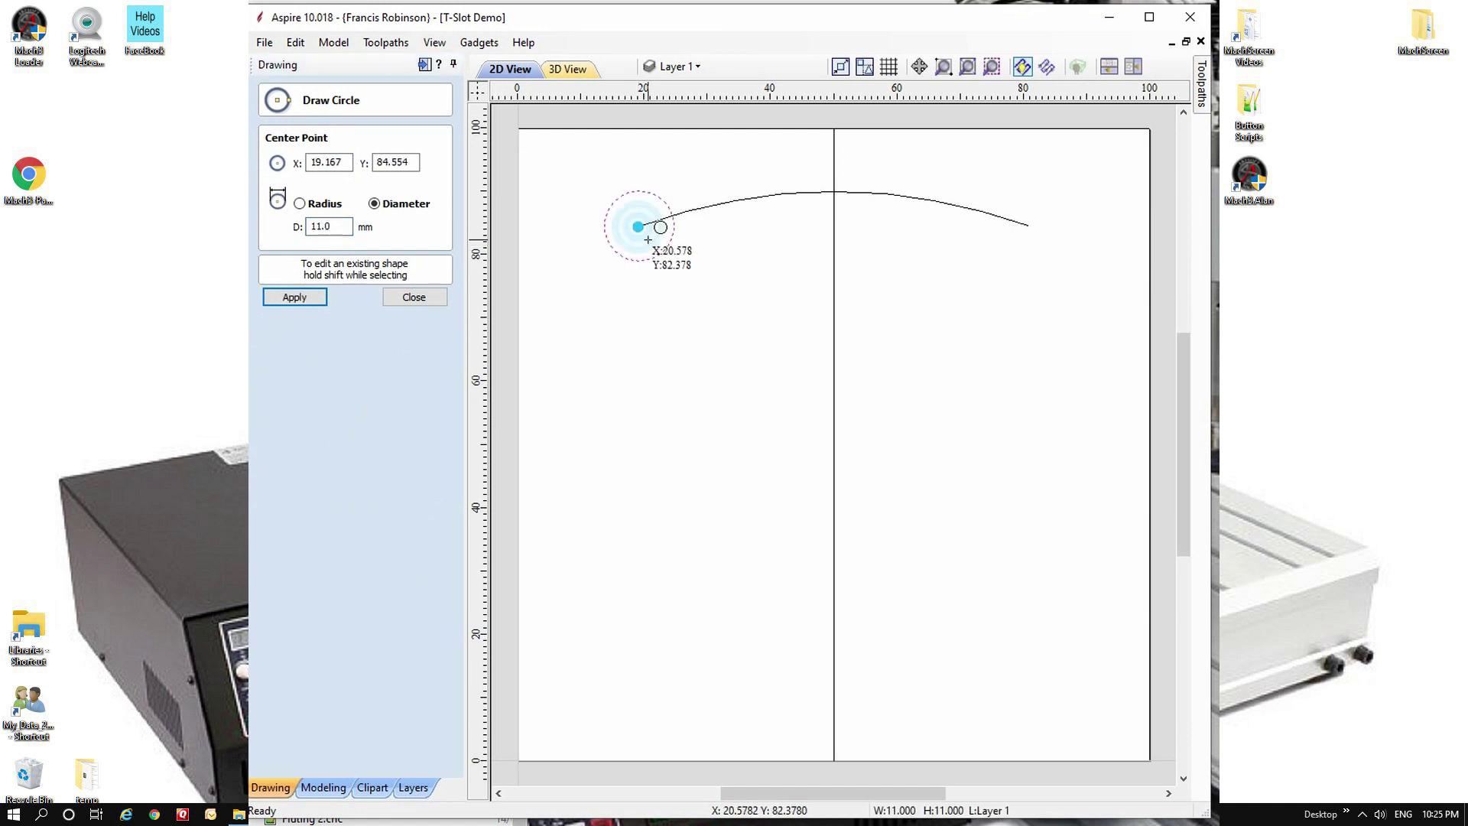
click(1030, 228)
Add concentric 8 mm diameter circles inside both 11 mm circles.
double_click(321, 226)
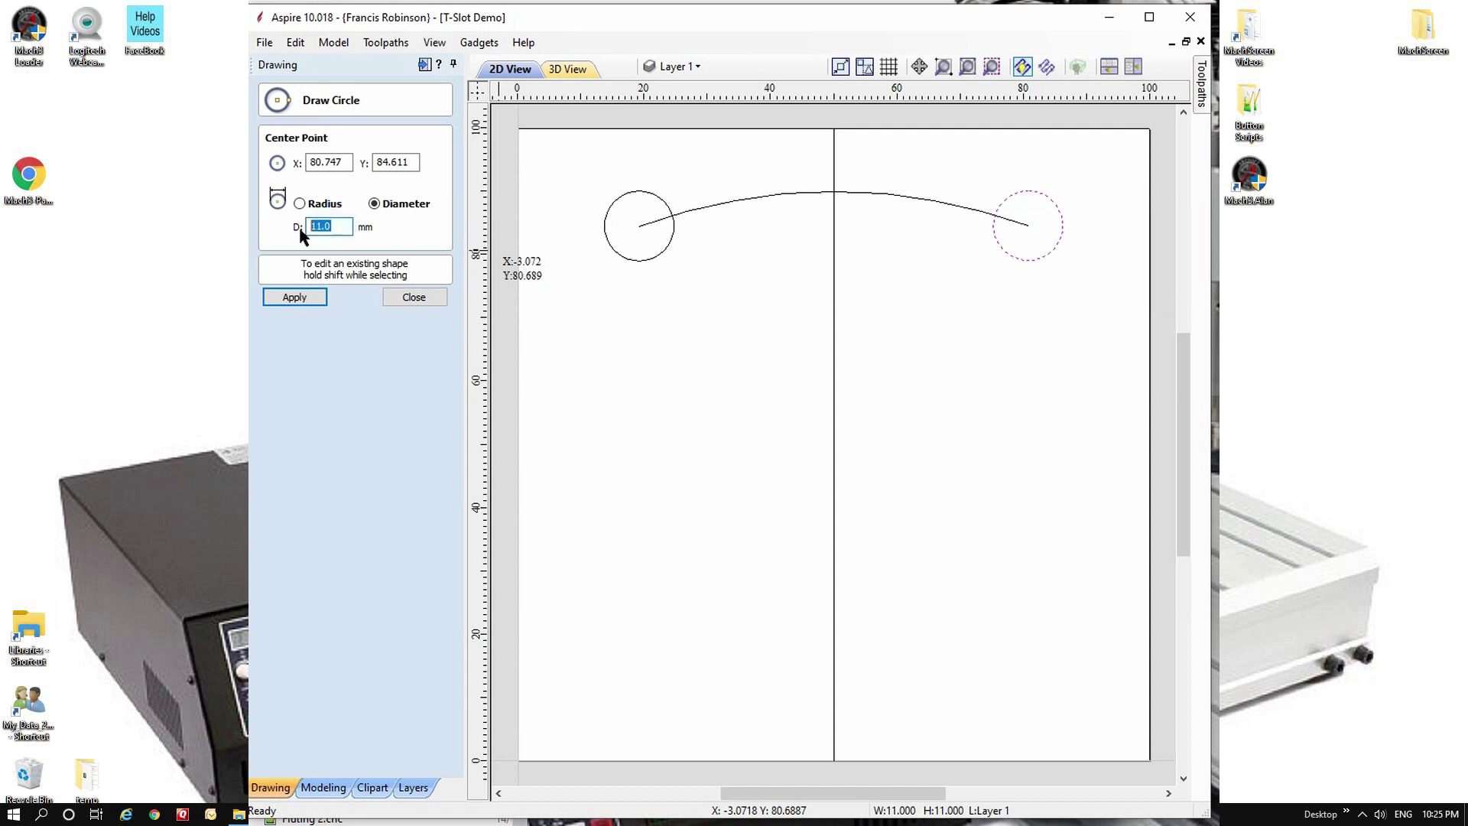
text(8)
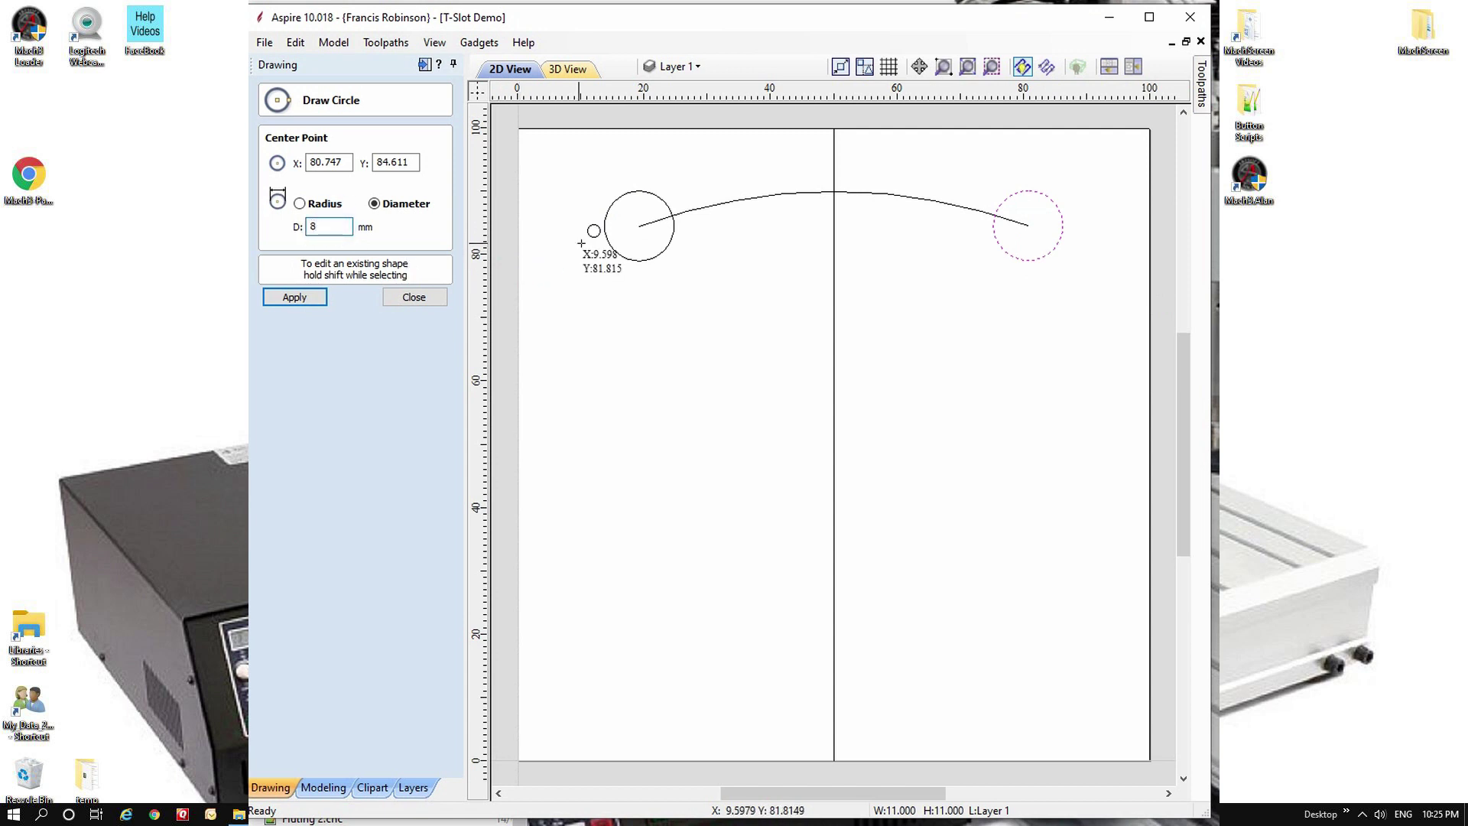
click(639, 226)
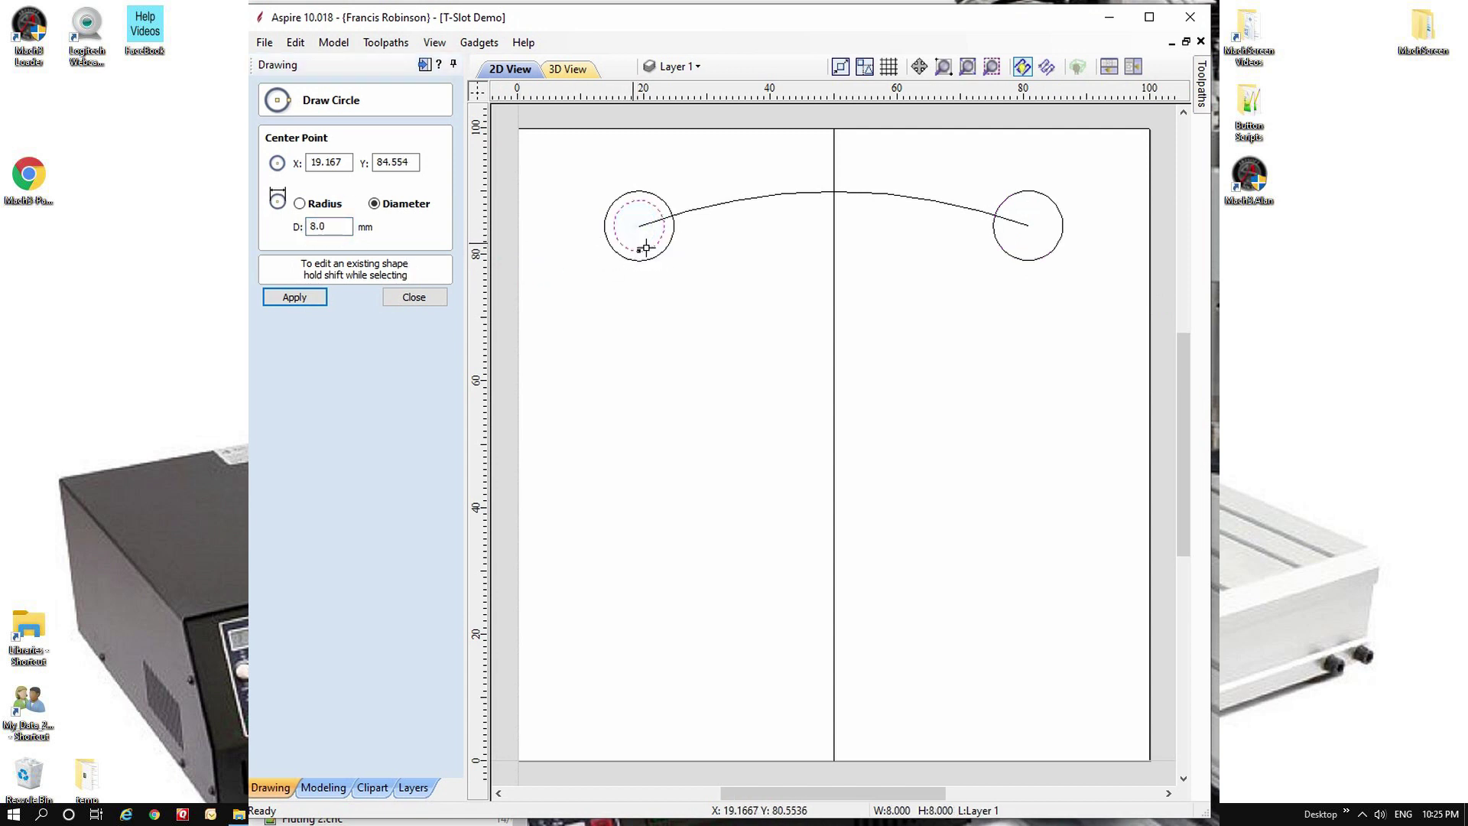
click(1028, 225)
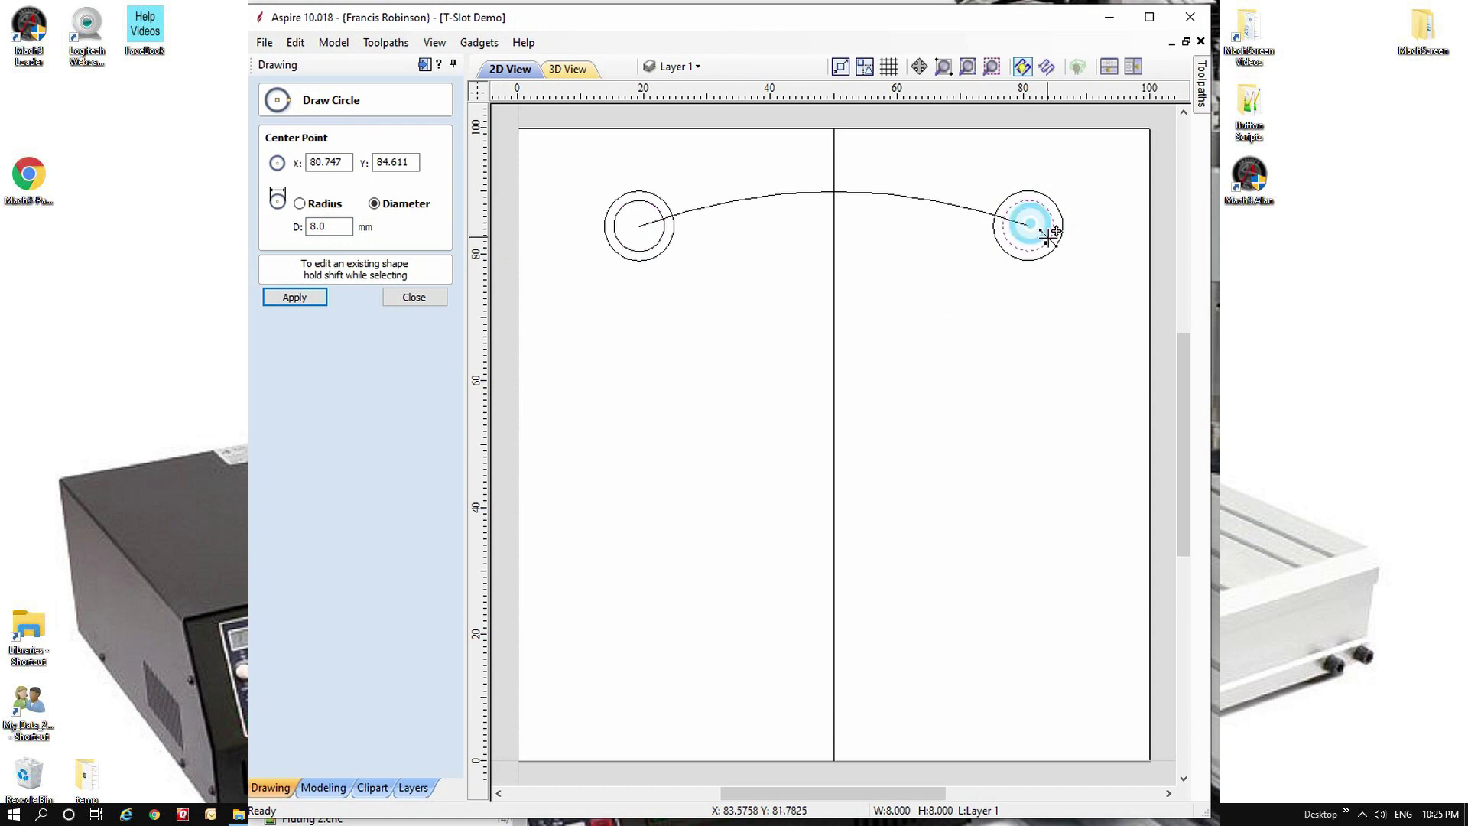
click(413, 299)
click(959, 453)
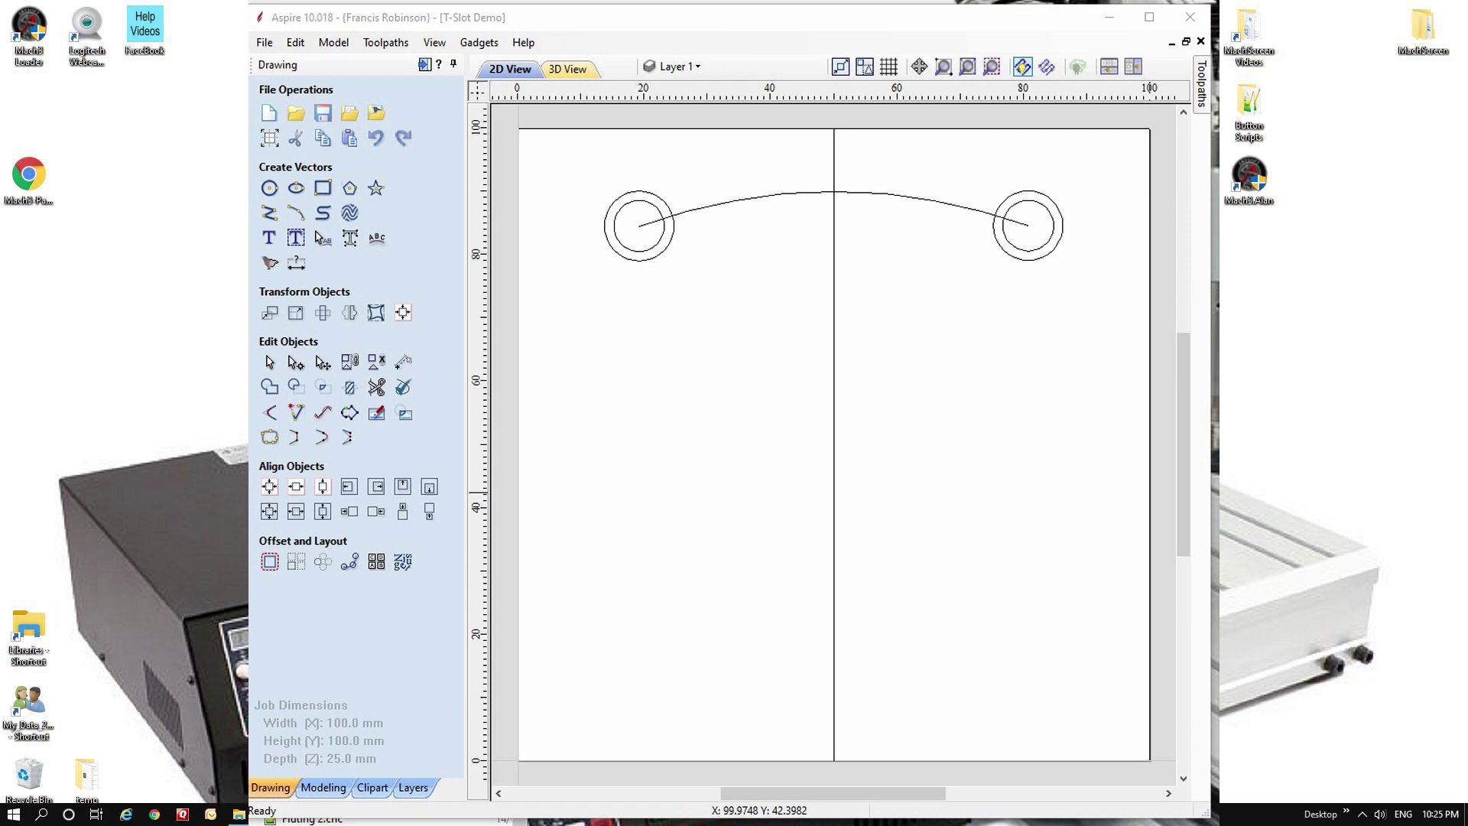
Start a 2D profile toolpath with 12 mm cut depth, Inside/Left, and spiral ramps.
click(424, 65)
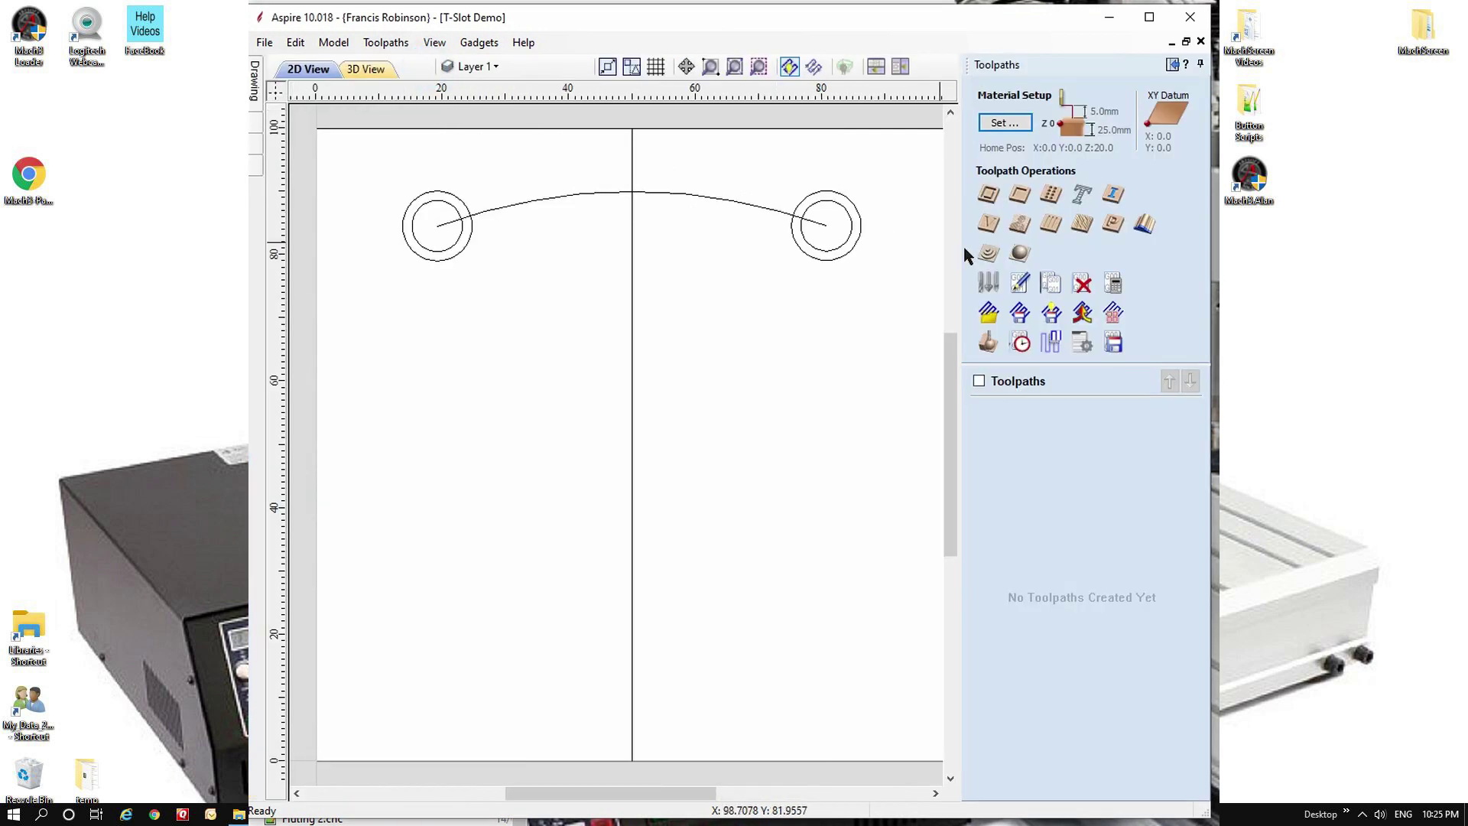
click(987, 196)
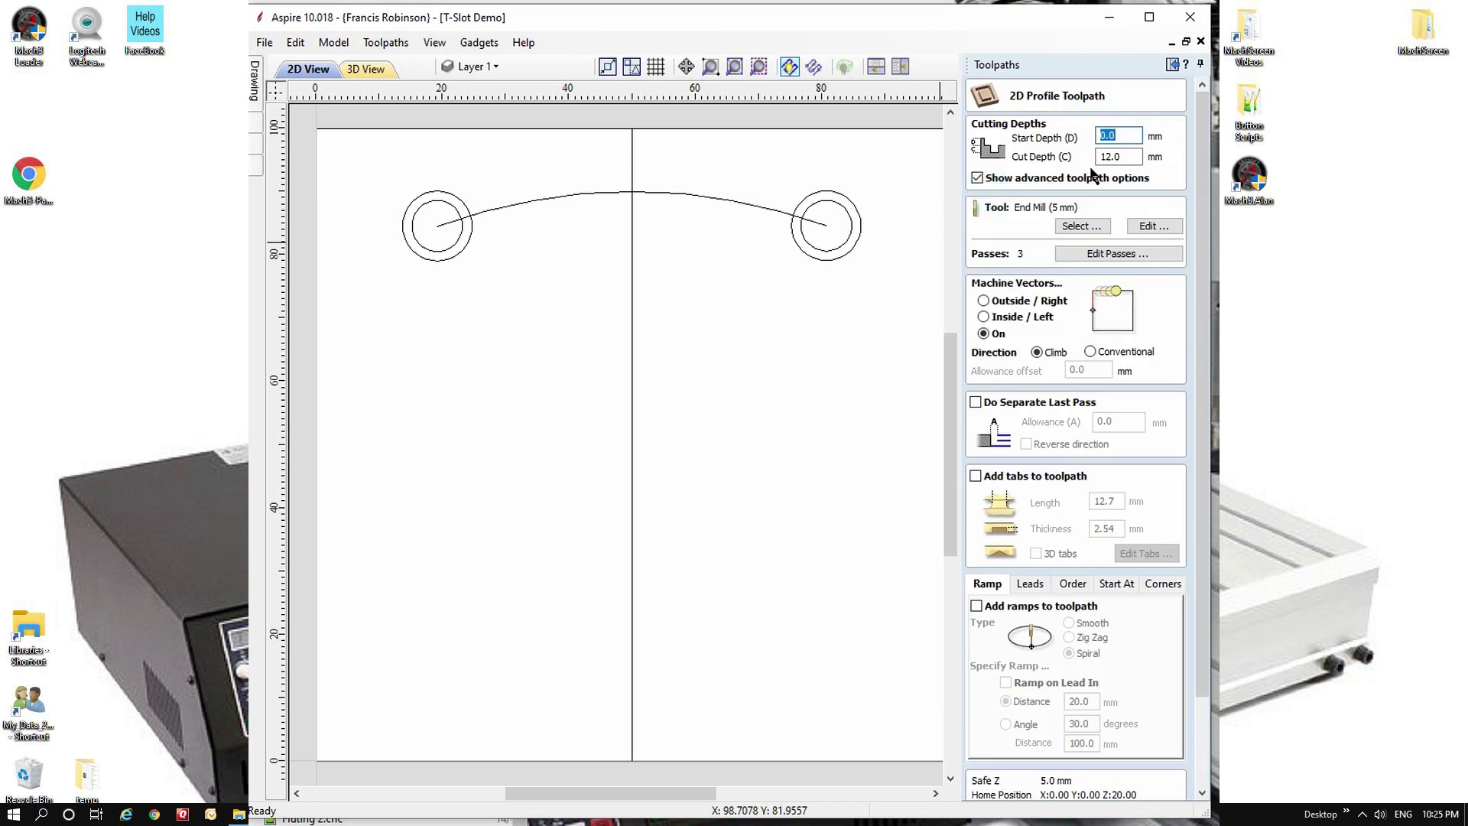
double_click(1131, 156)
text(1)
click(985, 317)
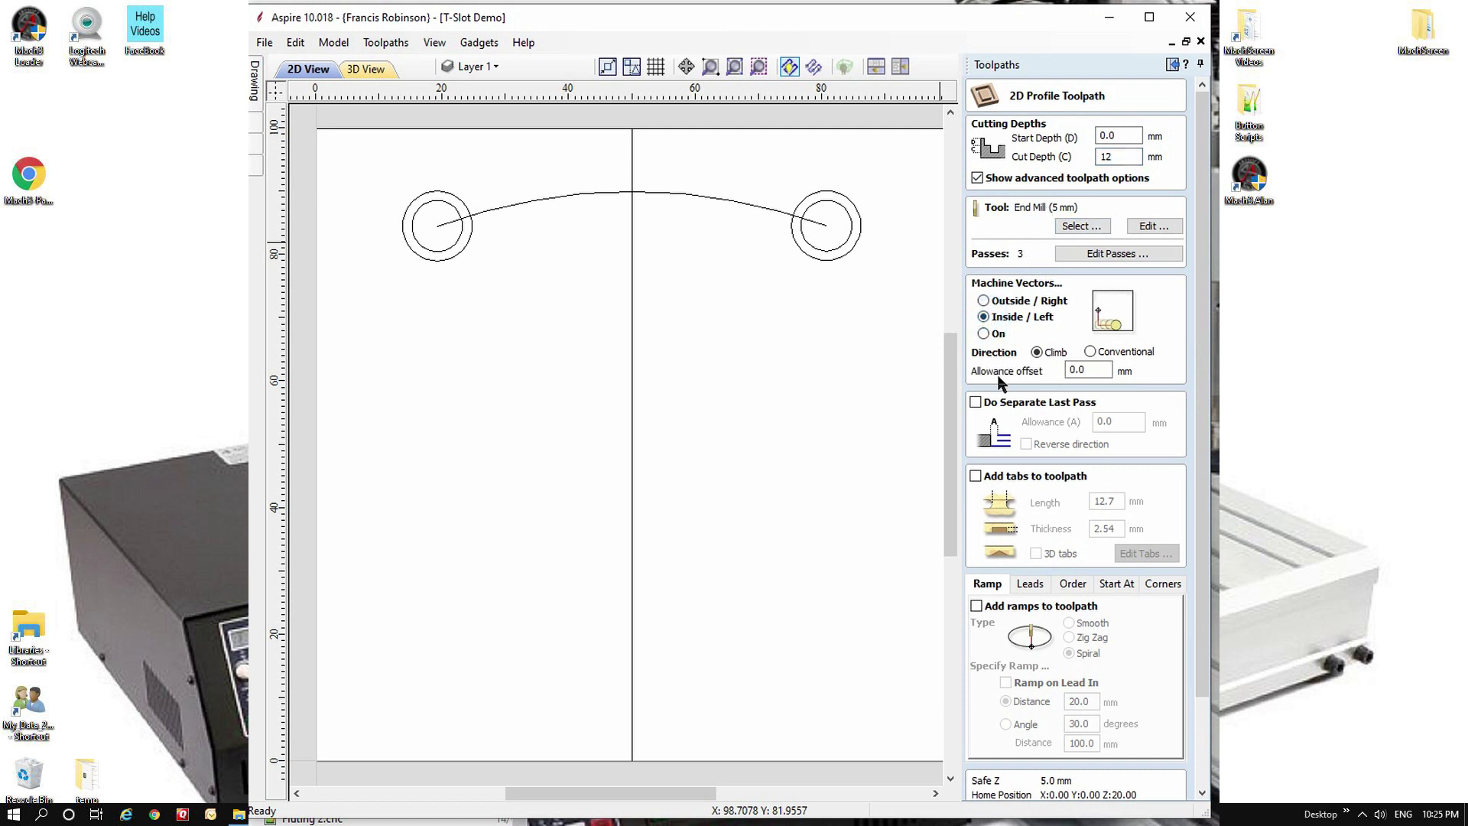
click(978, 608)
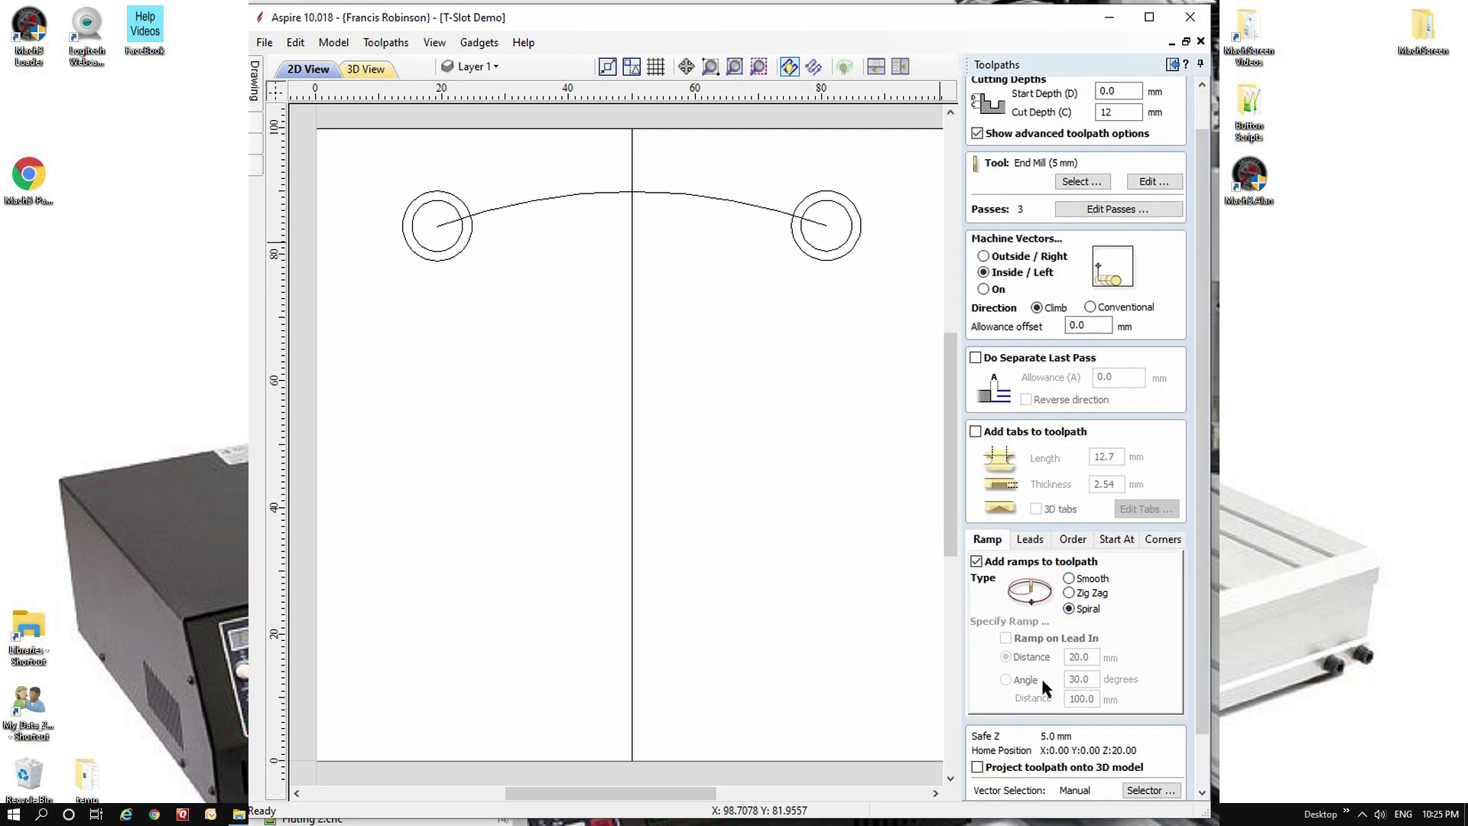
Name the toolpath Small Bores, select both 8 mm circles, and calculate it.
scroll(1051, 727, down, 5)
triple_click(1054, 755)
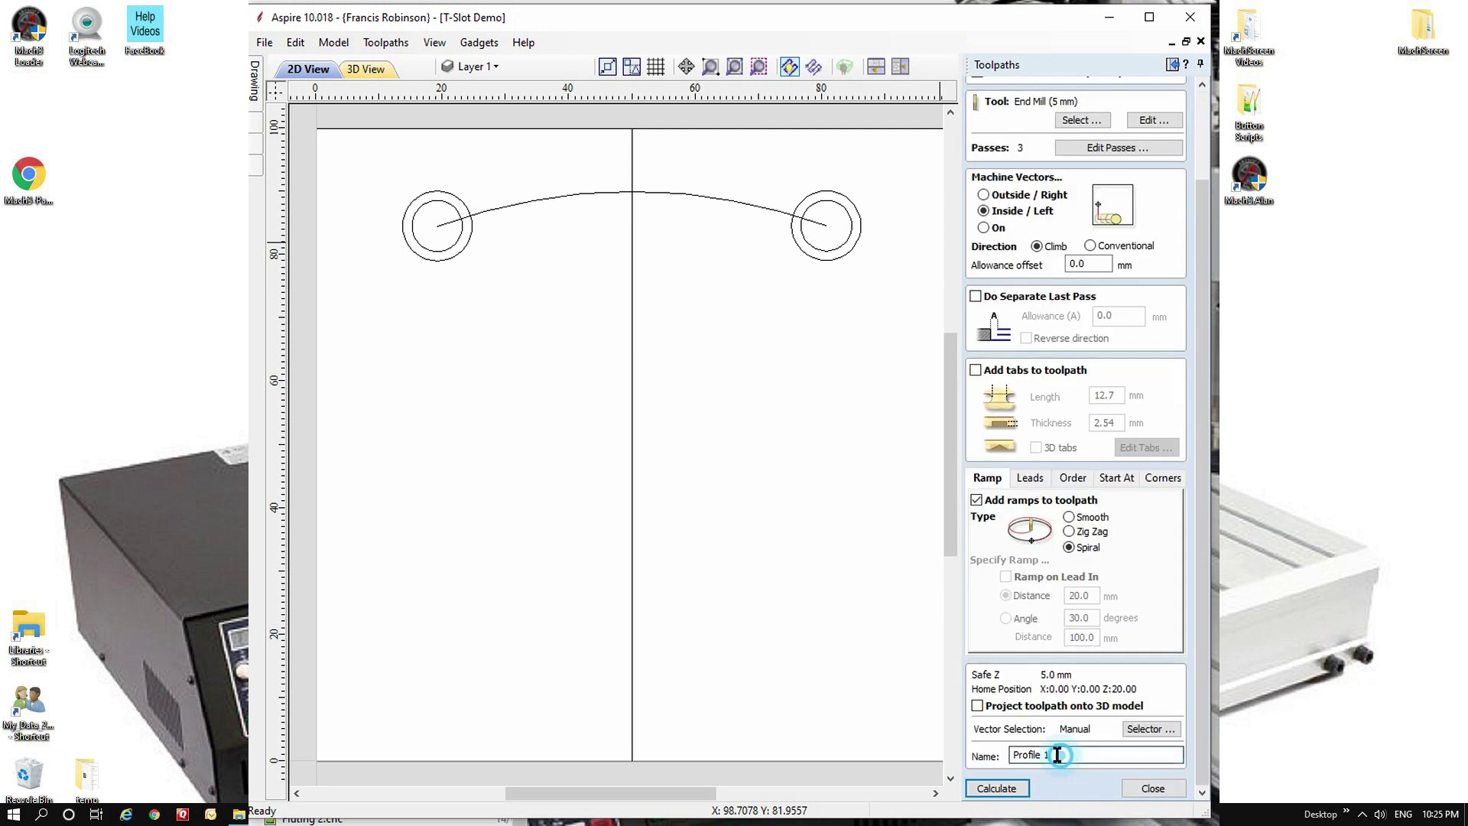
text(Small Bores)
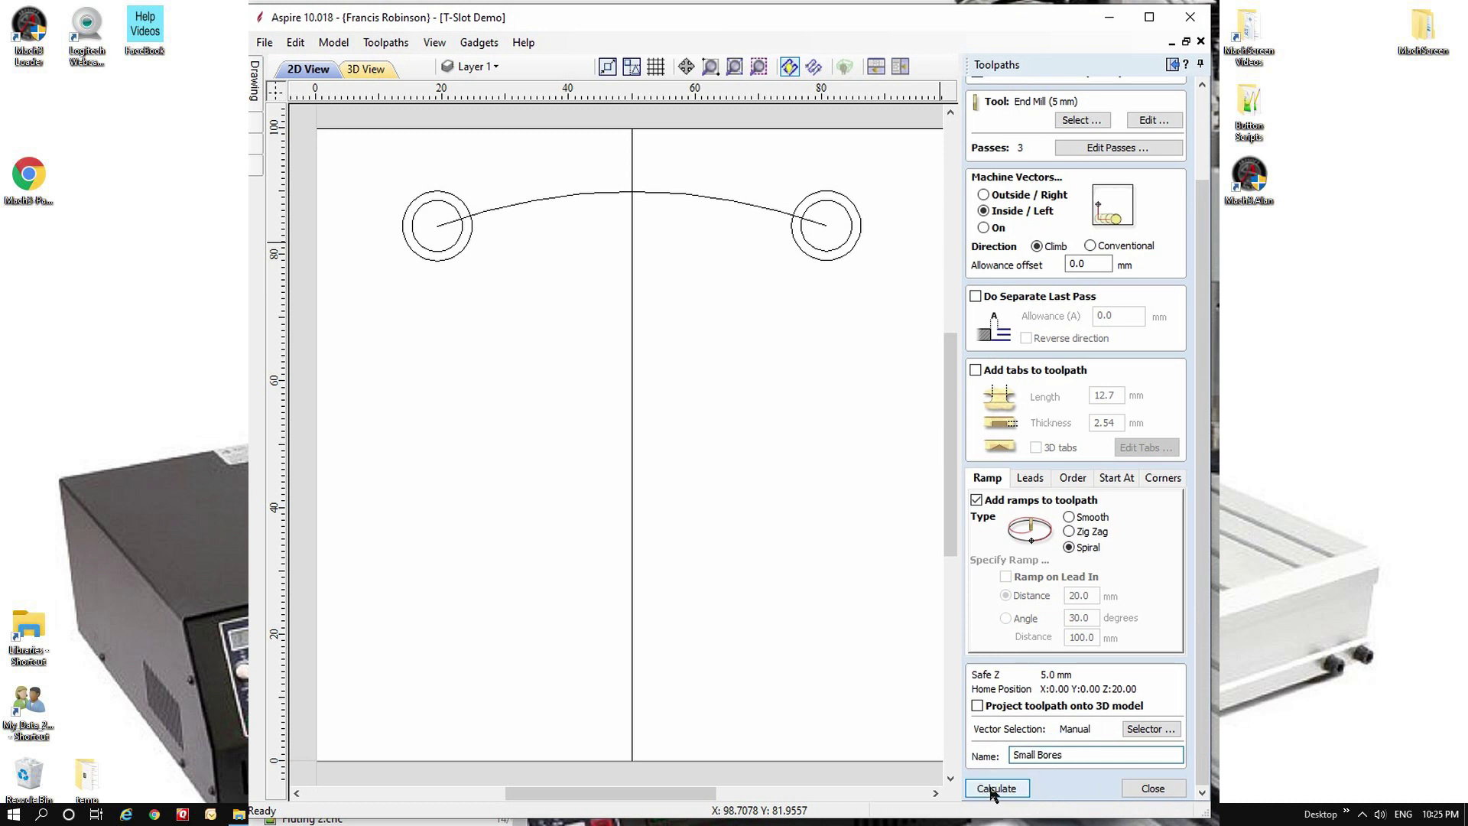
click(816, 254)
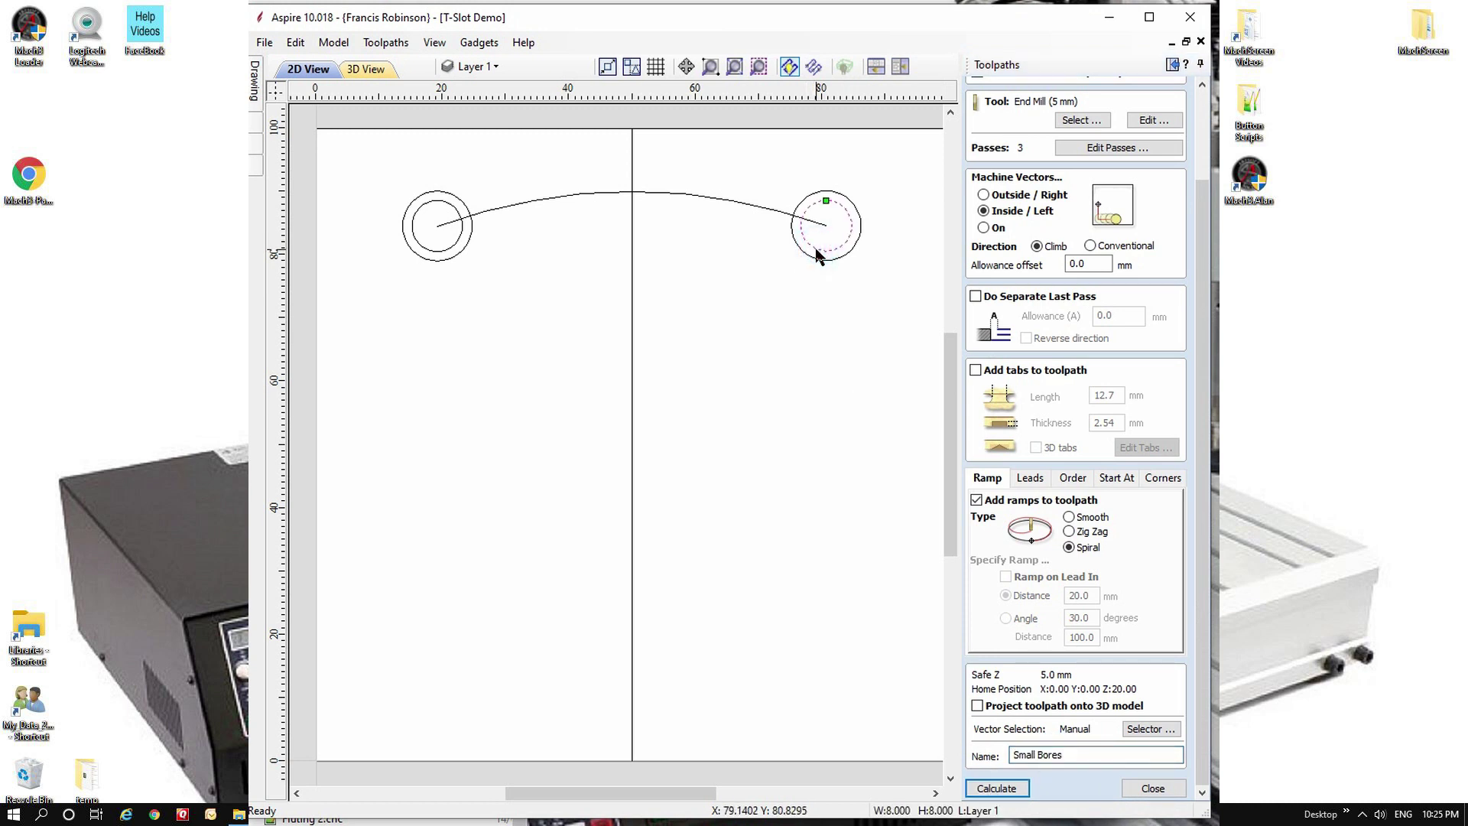
shift+click(458, 239)
click(996, 789)
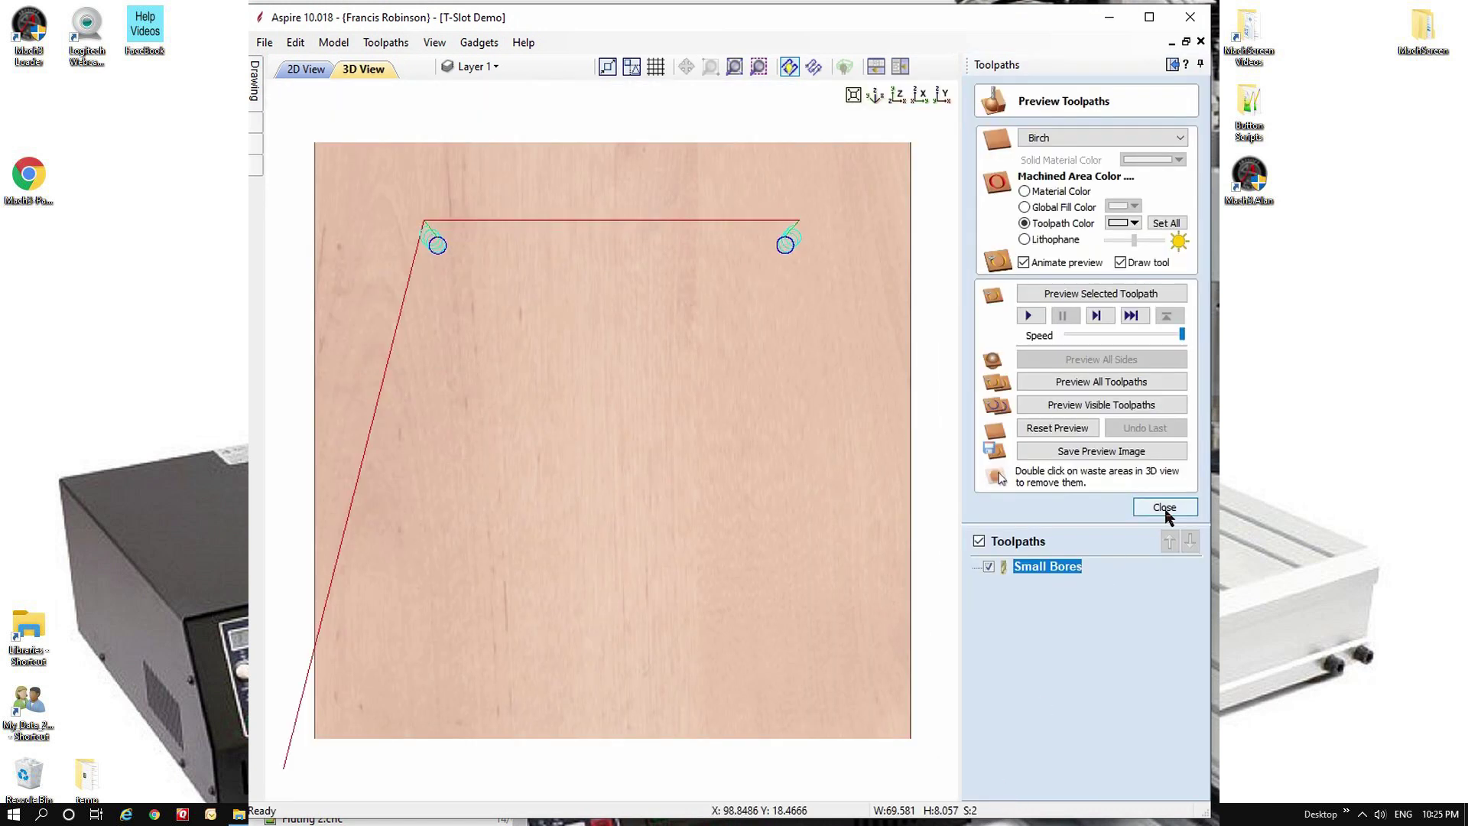
Simulate Small Bores in 3D, showing two crescent cuts, then return to 2D View.
click(1065, 297)
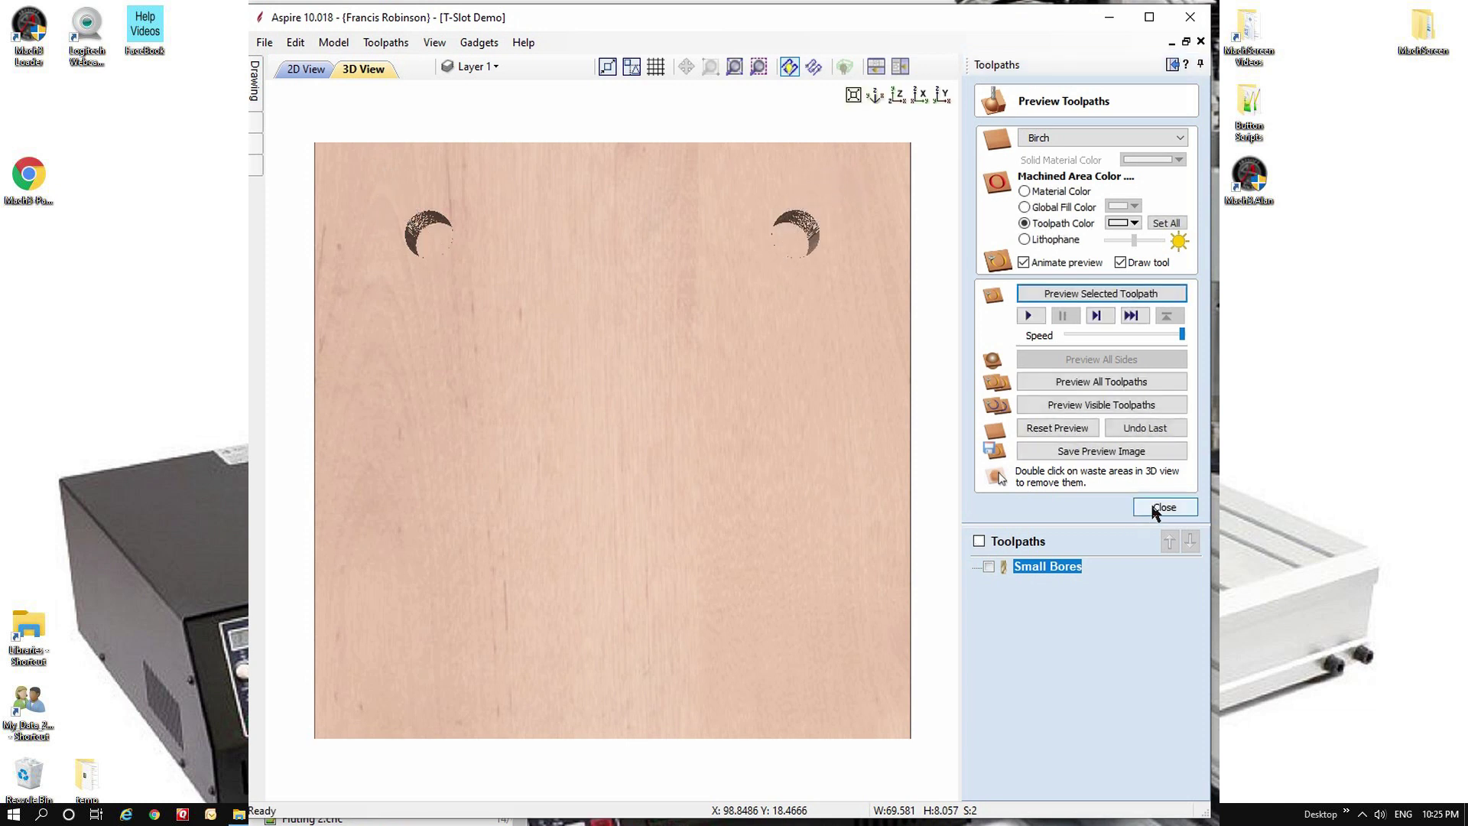
click(1162, 507)
click(305, 68)
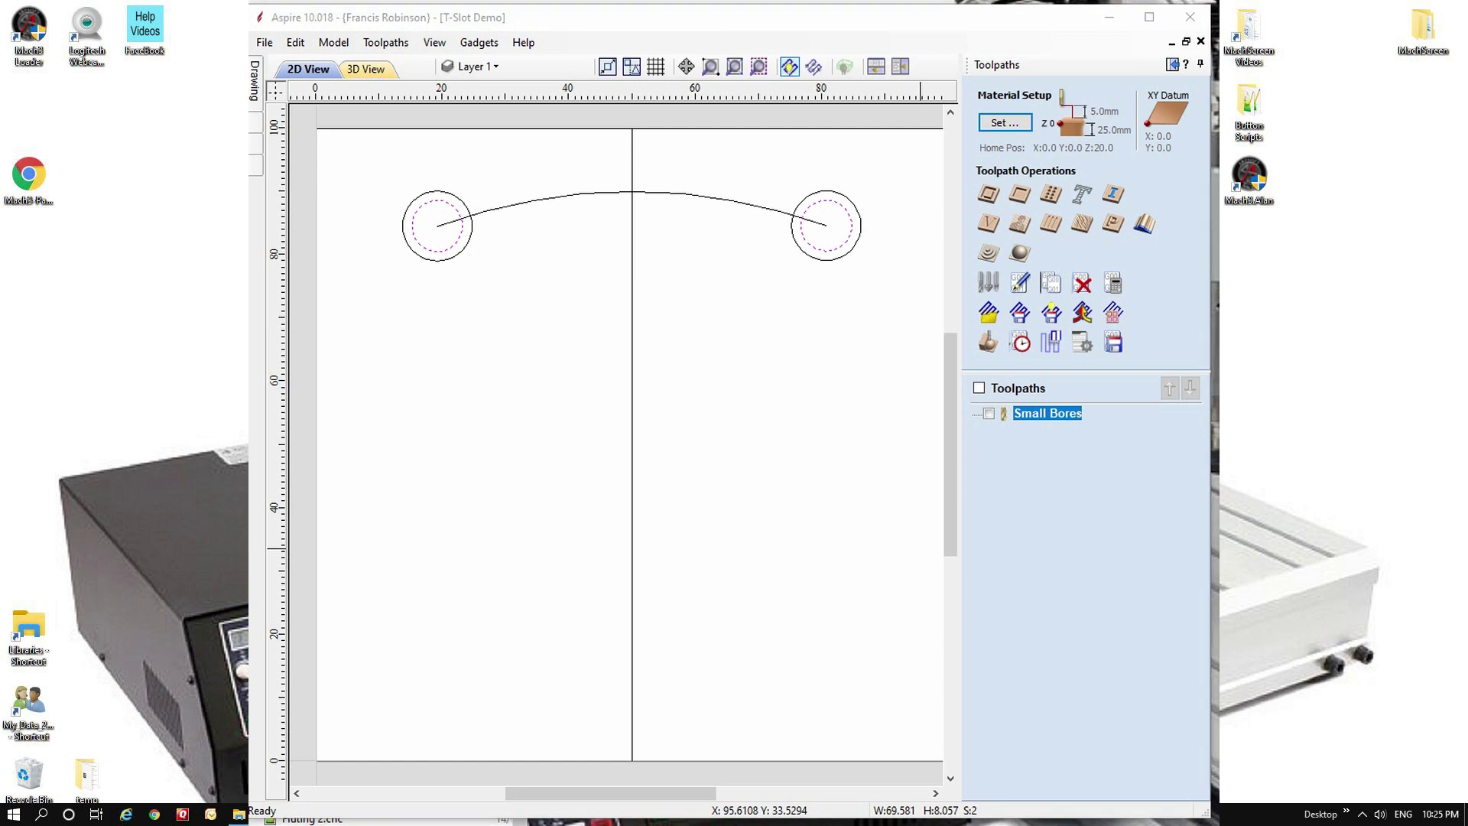
Duplicate Small Bores and retarget the copy to both 11 mm outer circles.
right_click(1030, 415)
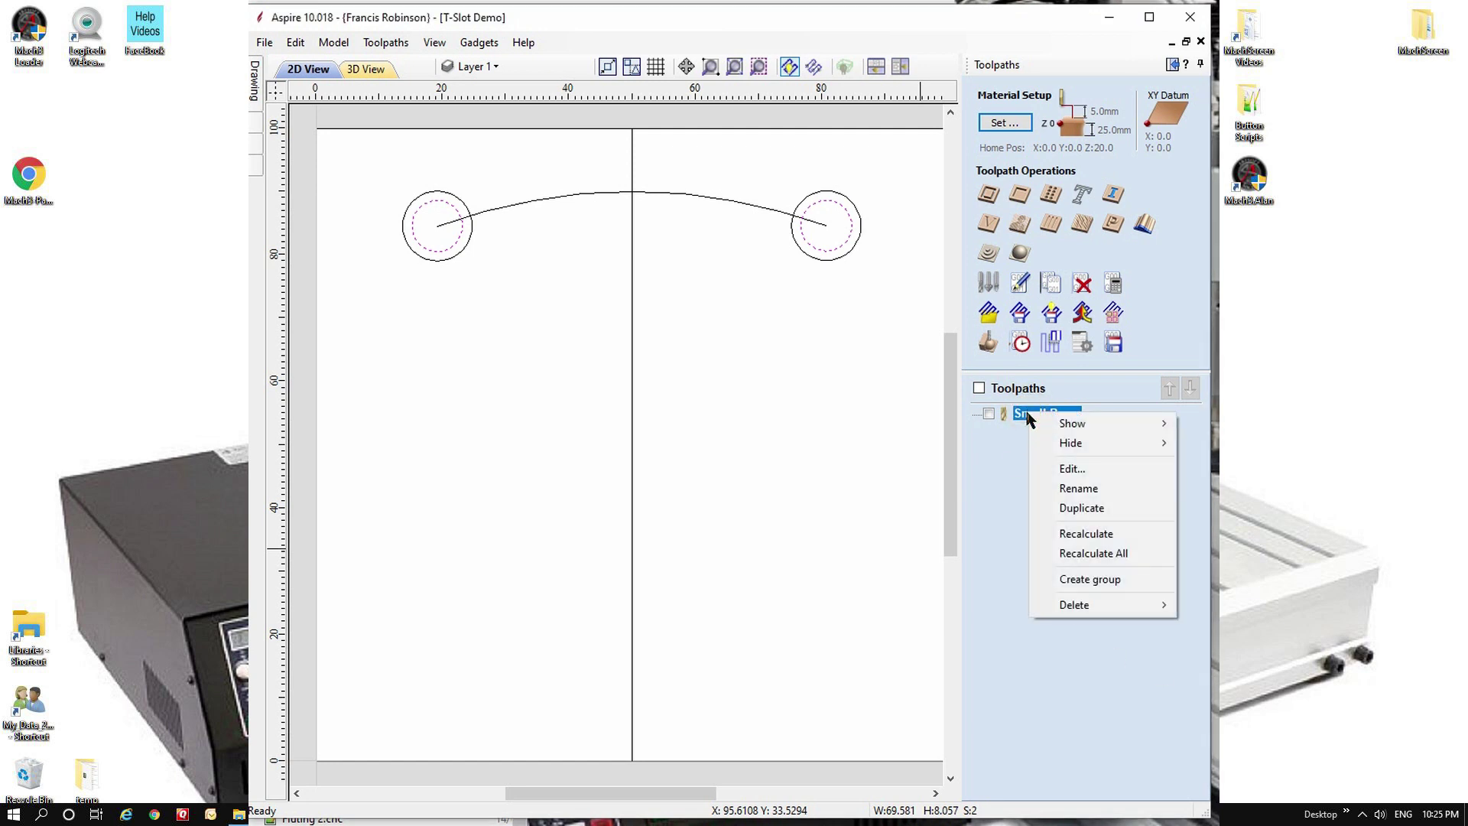
click(1078, 508)
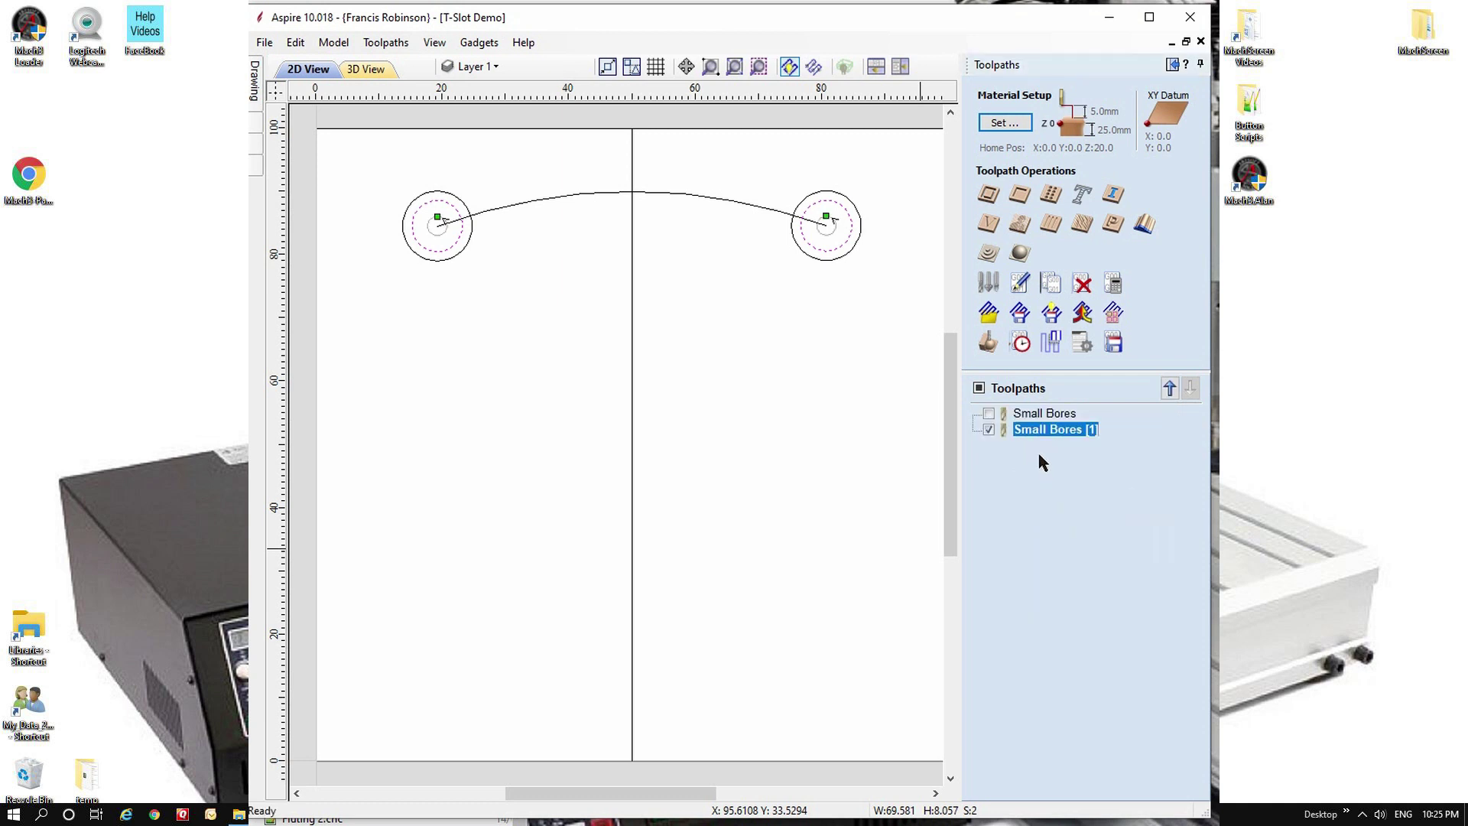
double_click(1031, 430)
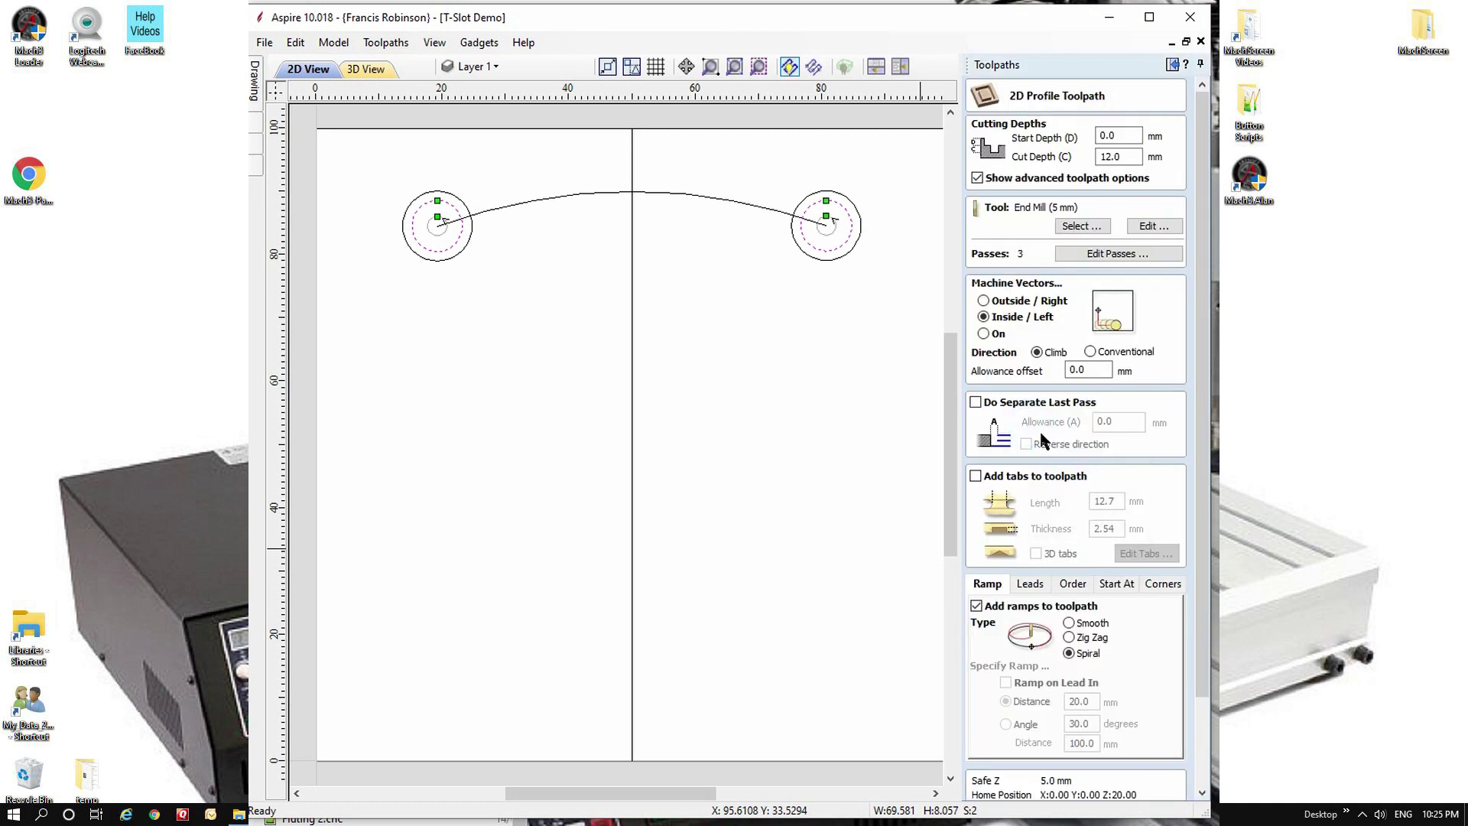
click(436, 262)
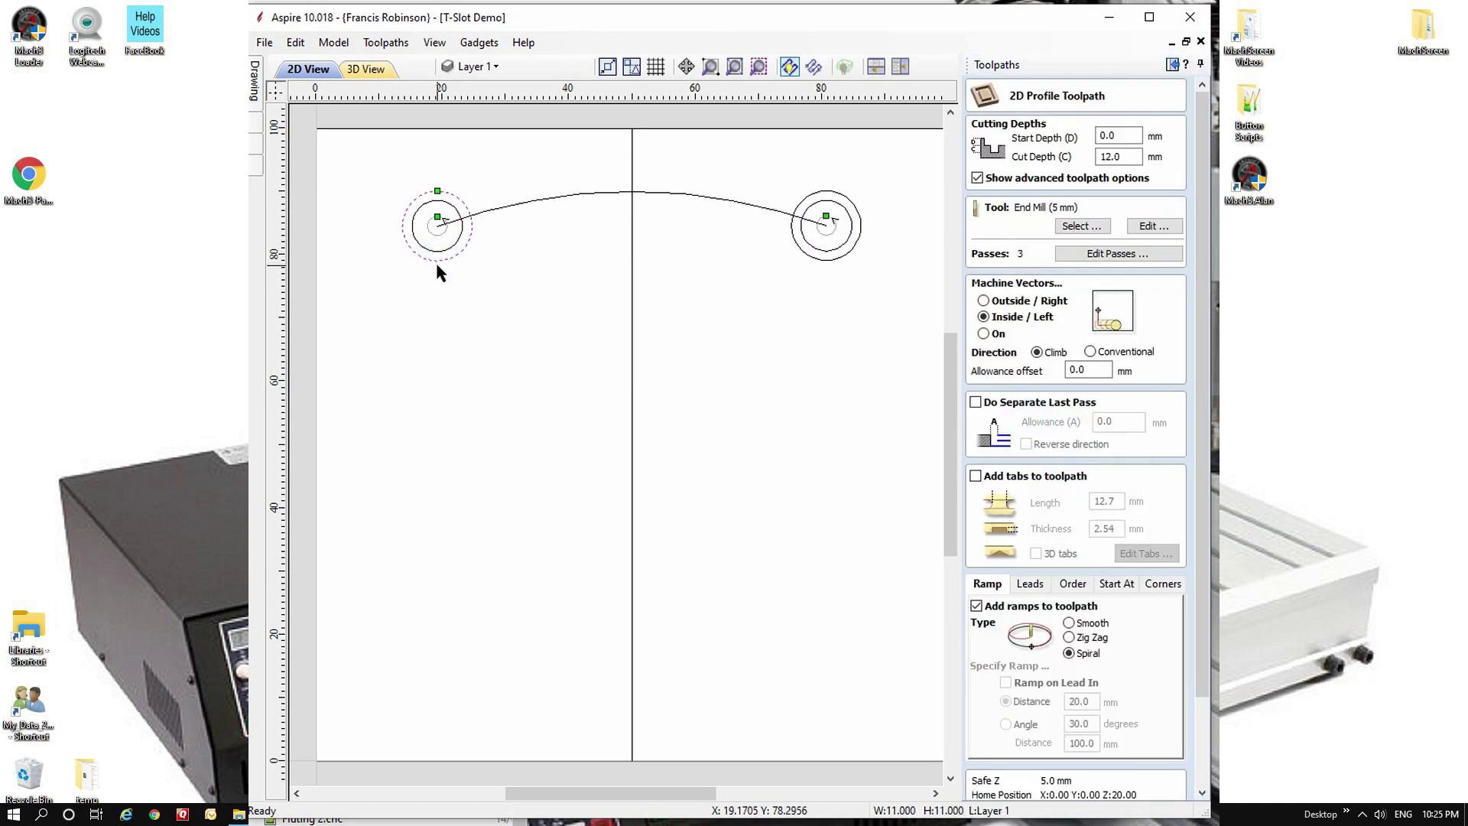
shift+click(830, 263)
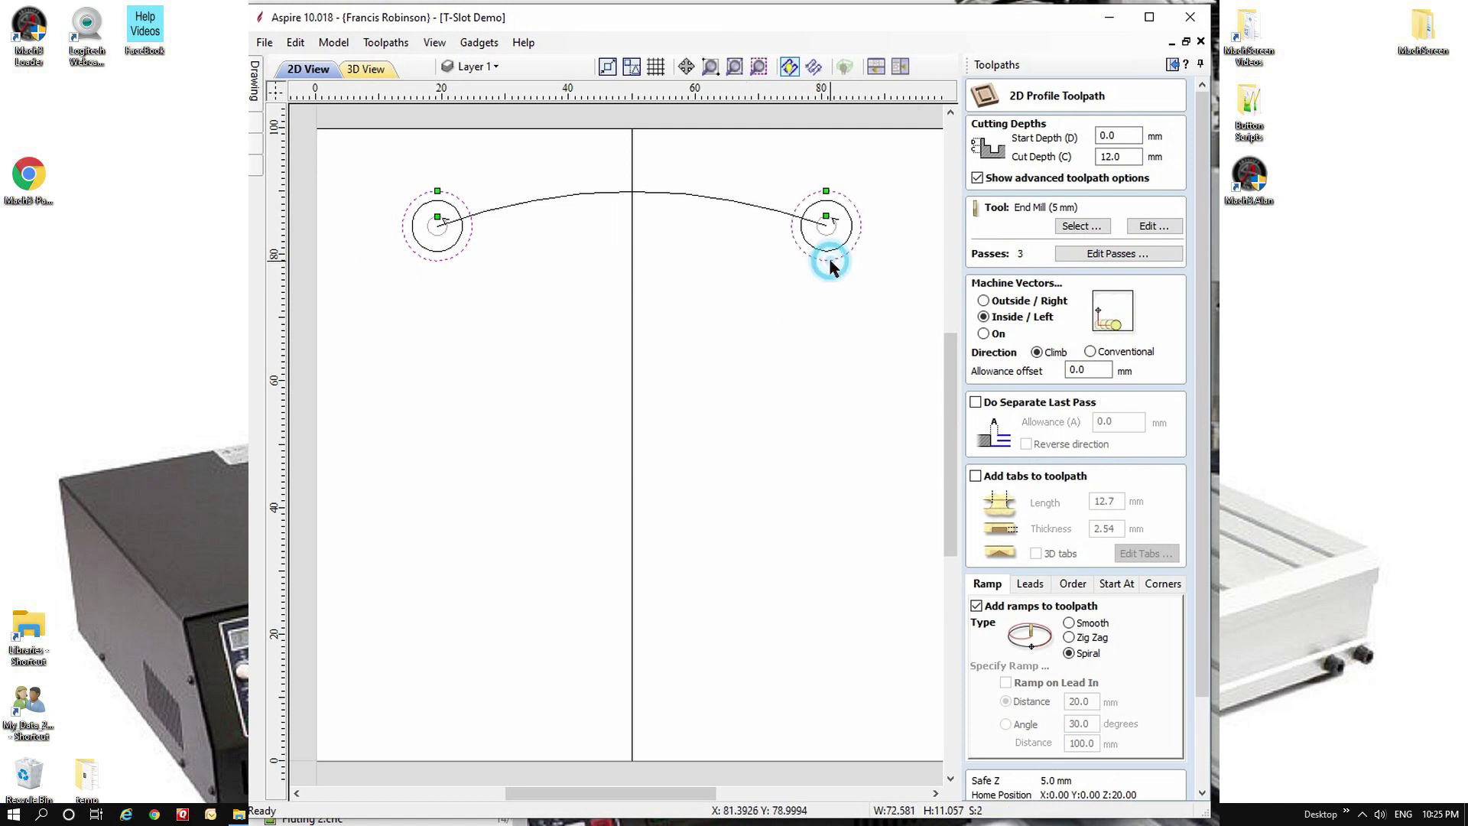
Rename the copy Large Bores, calculate it, and simulate it in 3D.
scroll(1033, 631, down, 3)
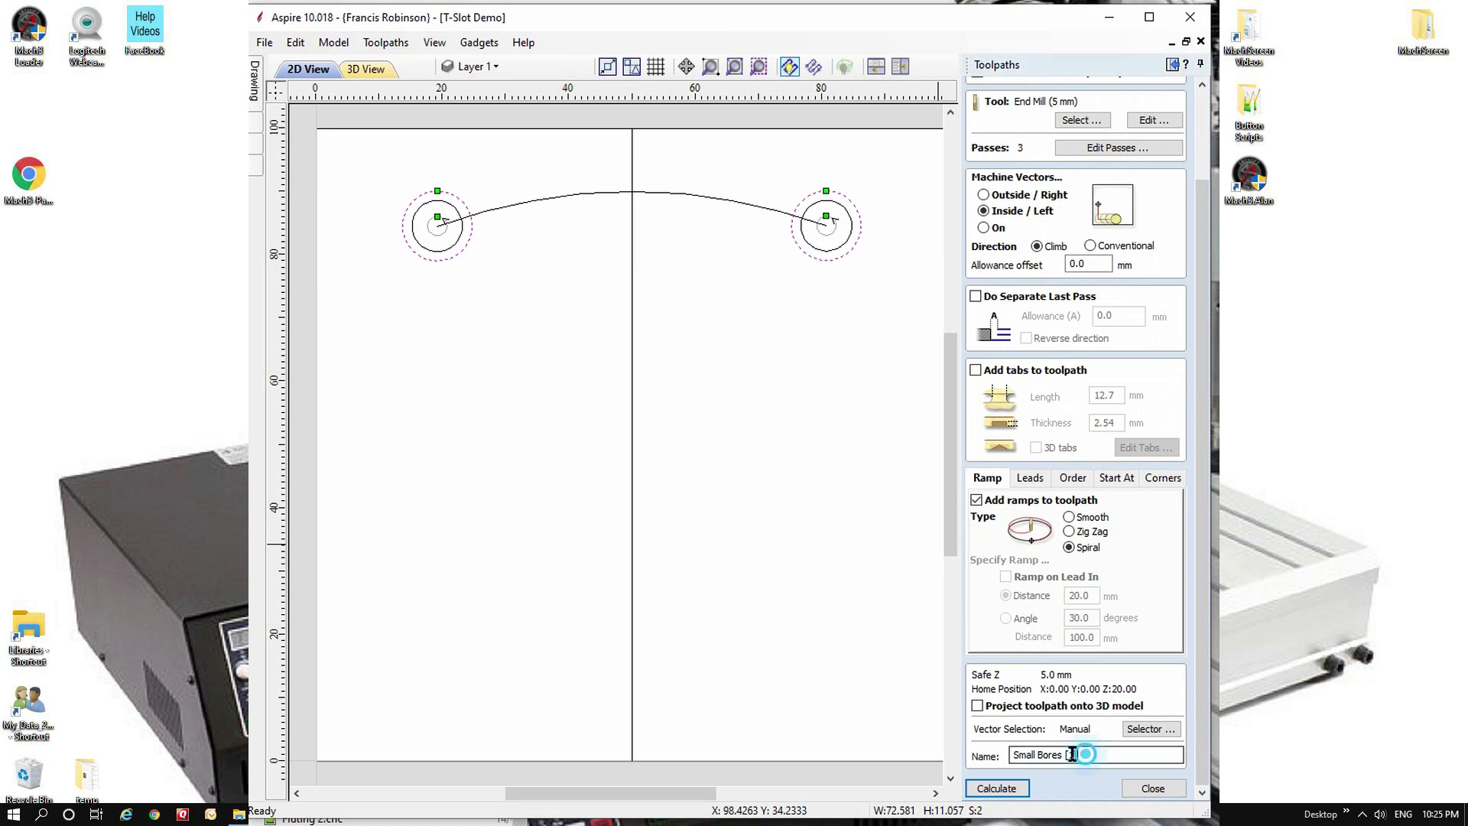
drag(1082, 755, 973, 762)
text(Large Bores)
click(996, 789)
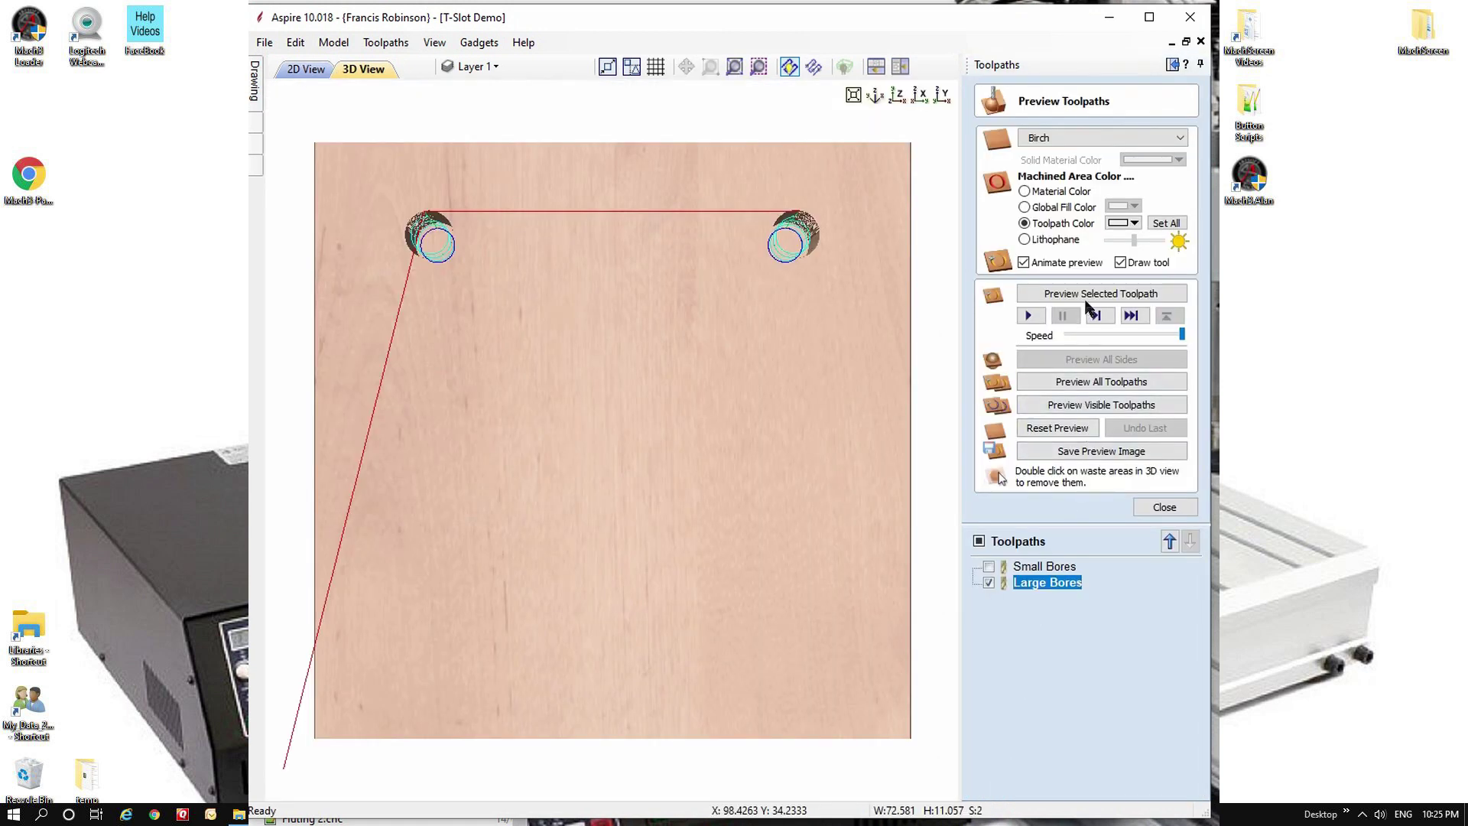
click(1089, 296)
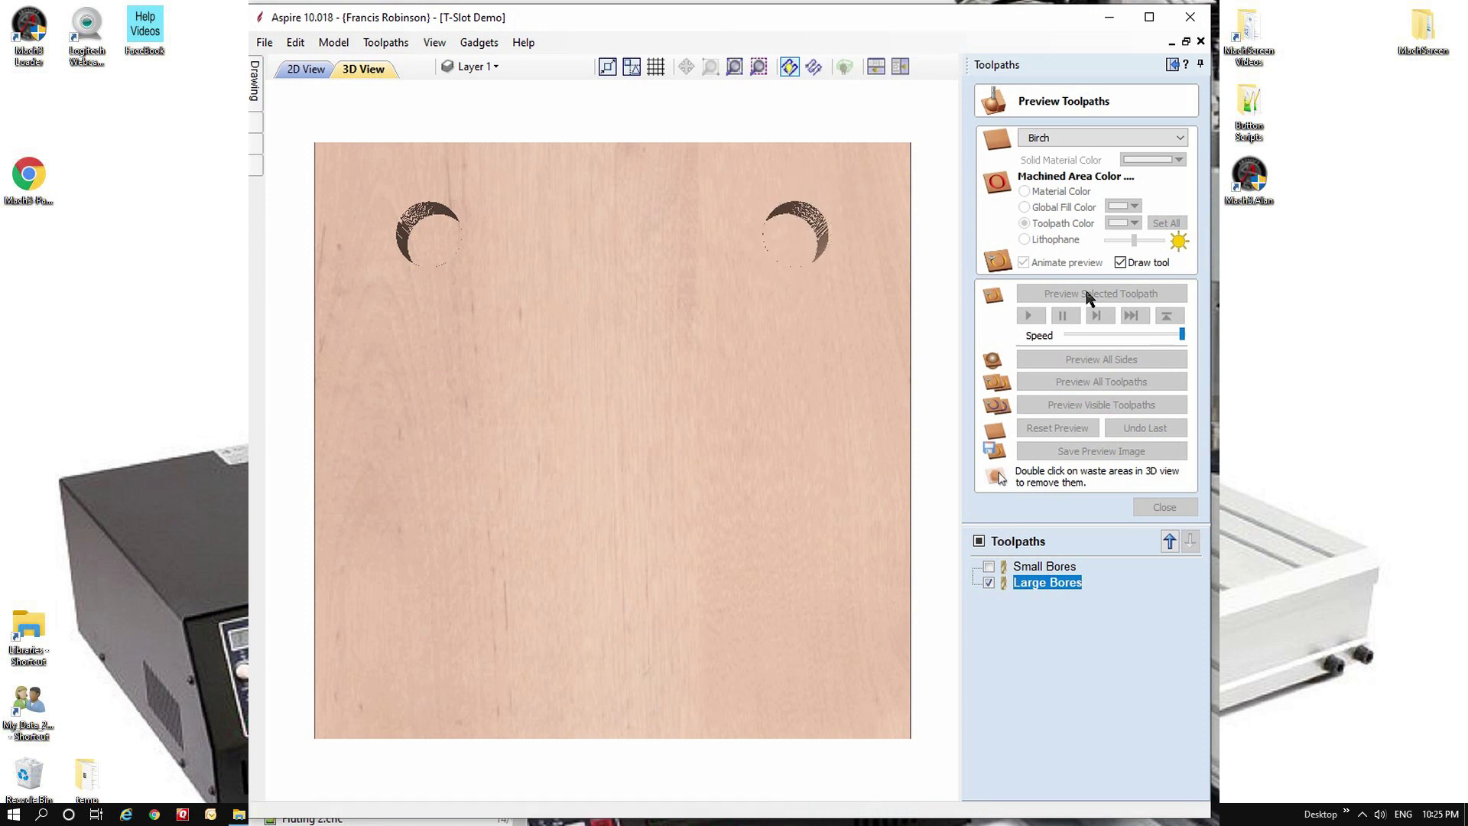
Back in the 2D view, select the connecting arc for a new 2D profile toolpath.
click(1164, 507)
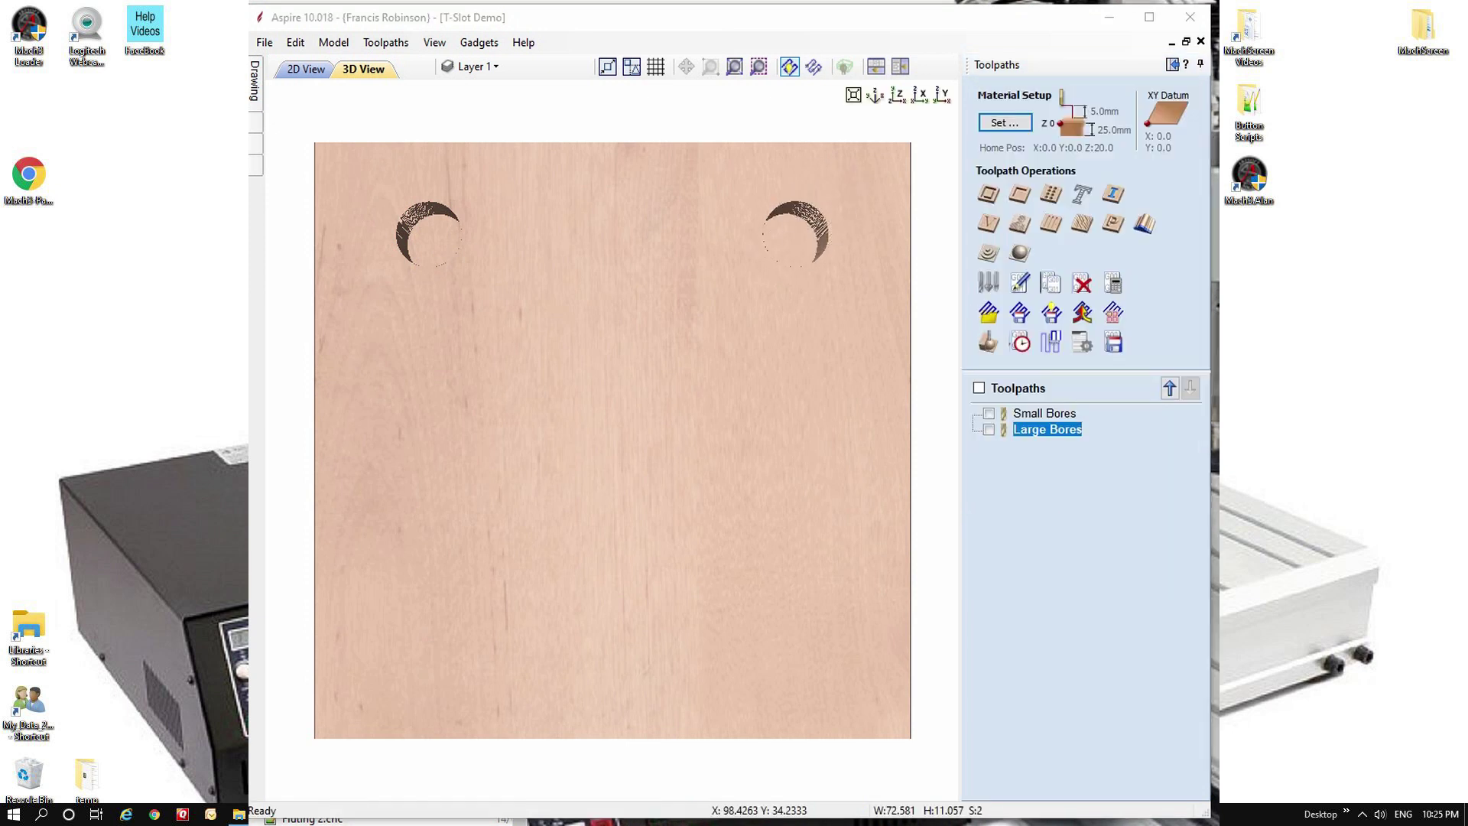
click(304, 69)
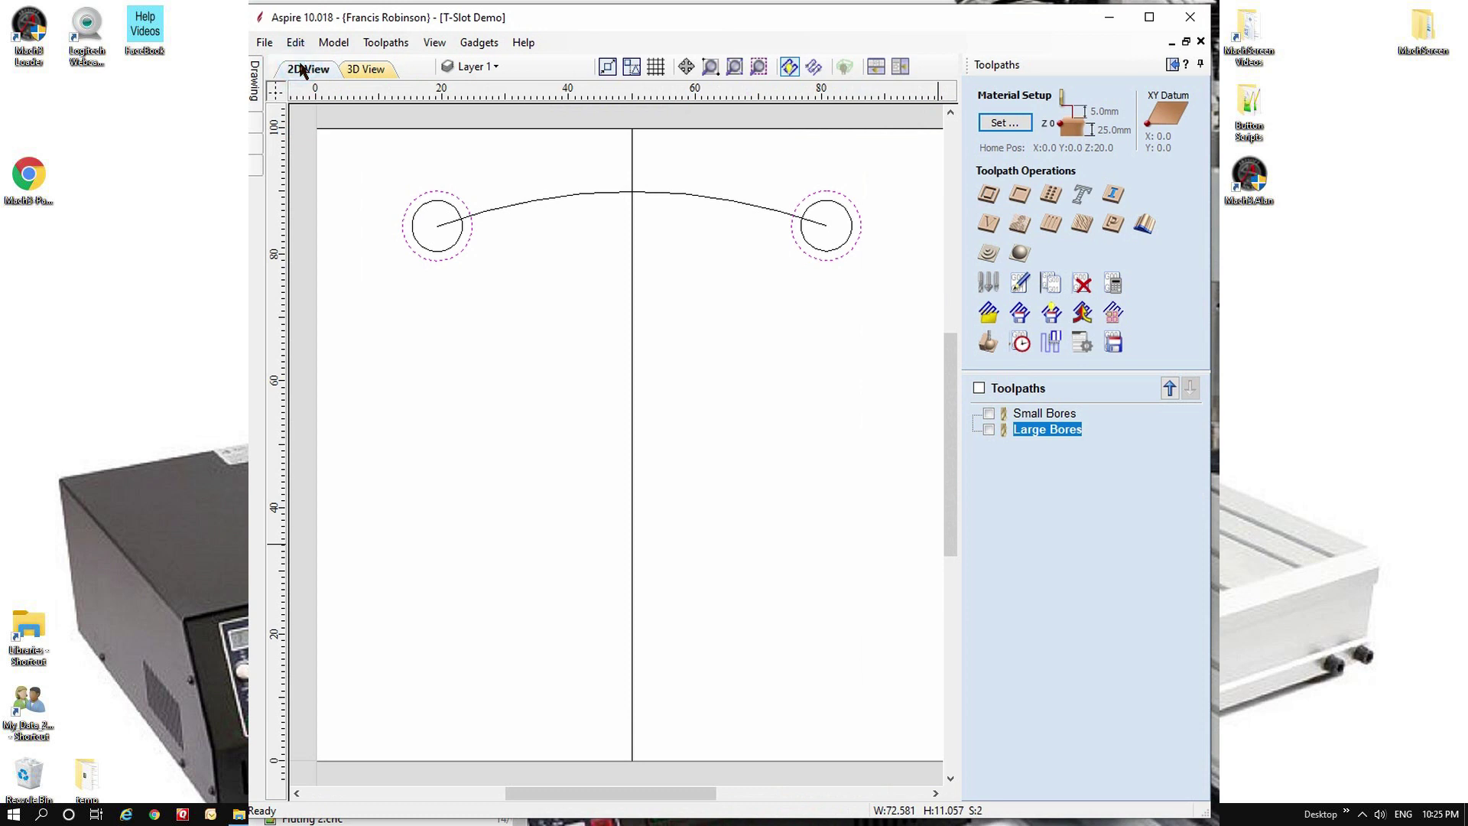
click(551, 198)
click(989, 195)
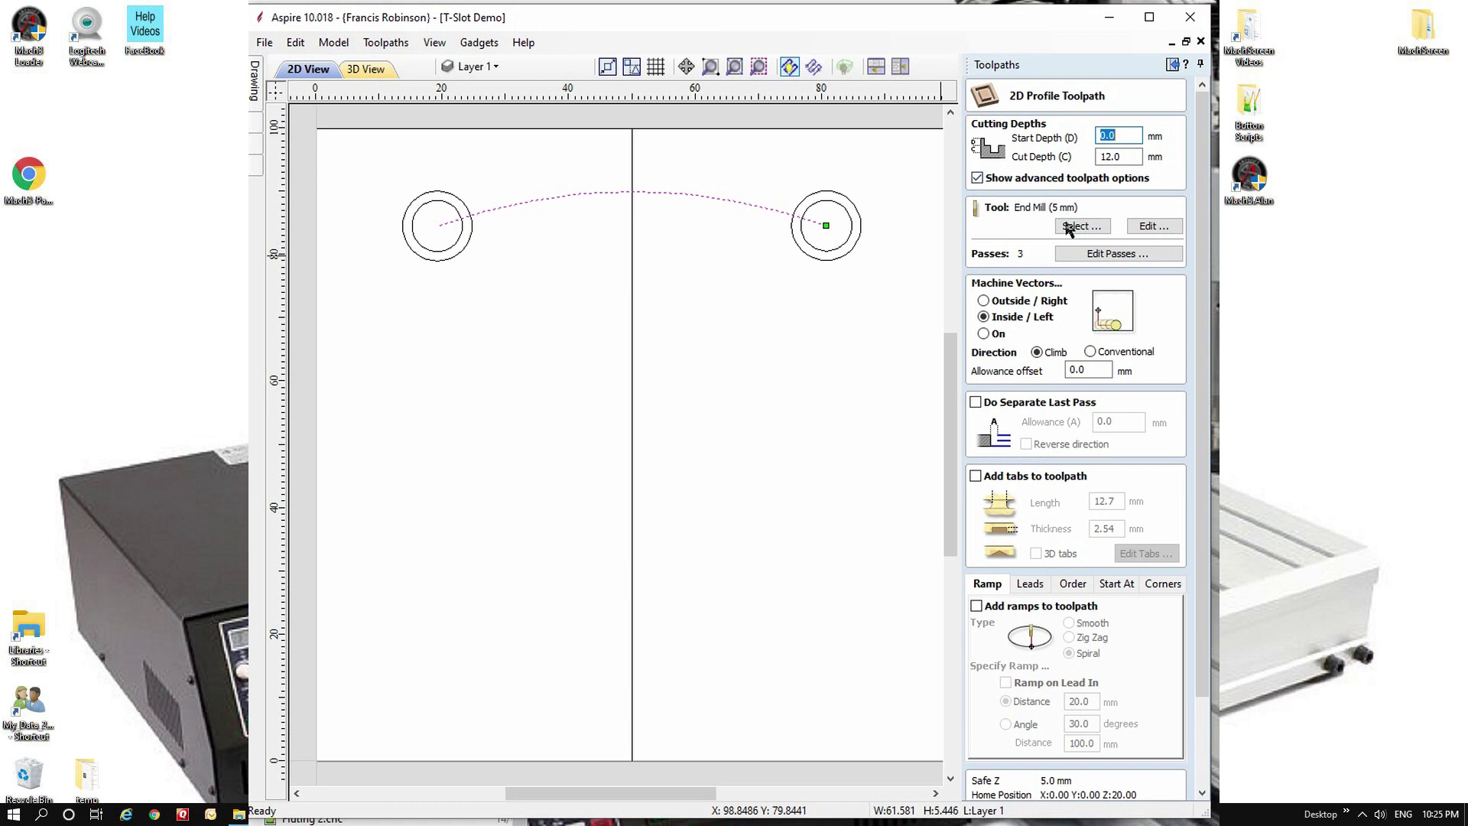
Set the profile to cut On the arc with spiral ramps and name it Rough Slot.
click(984, 334)
click(976, 606)
scroll(1061, 632, down, 1)
scroll(1060, 631, down, 3)
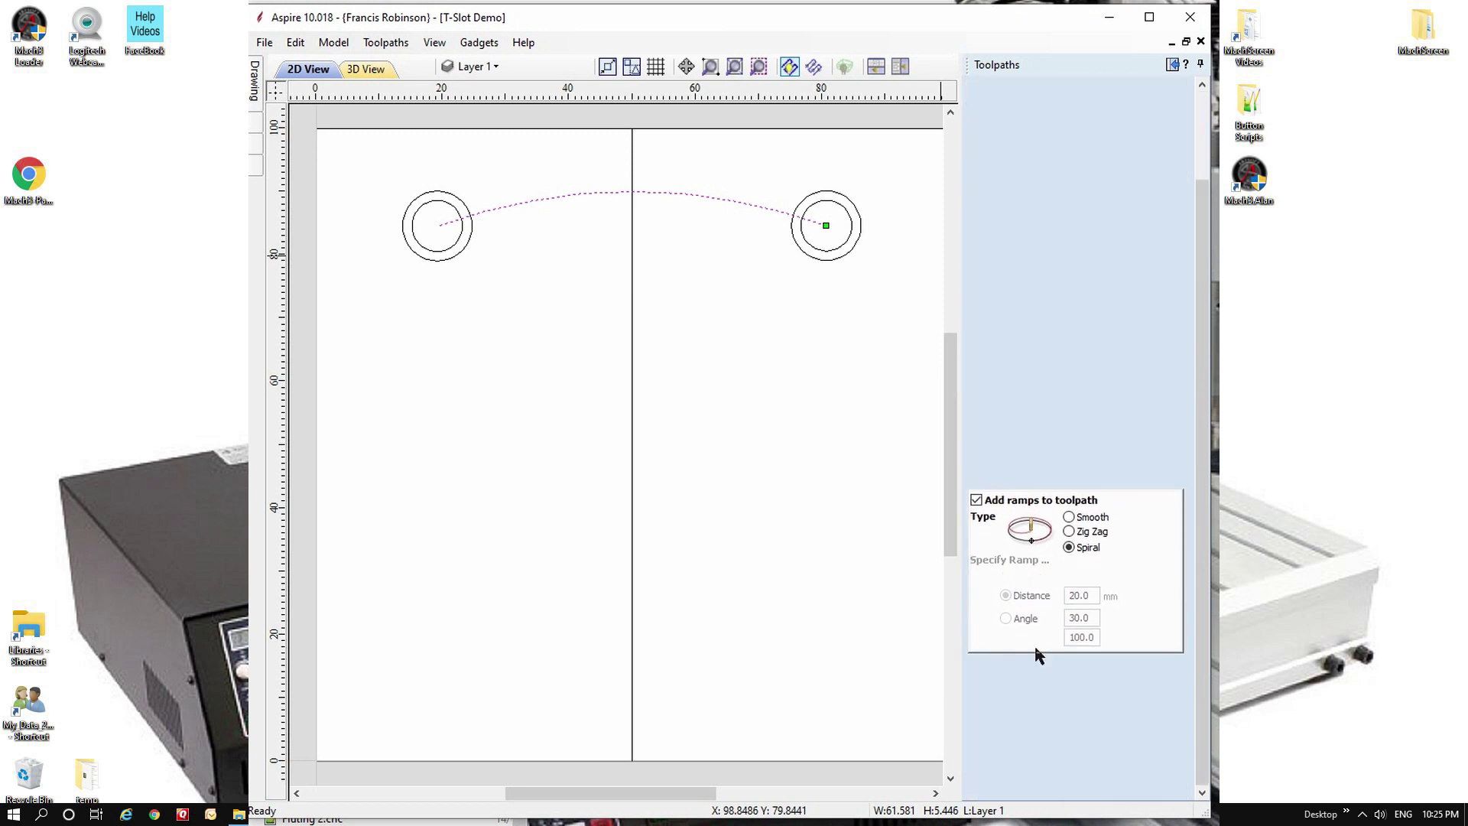
drag(1059, 754, 1020, 755)
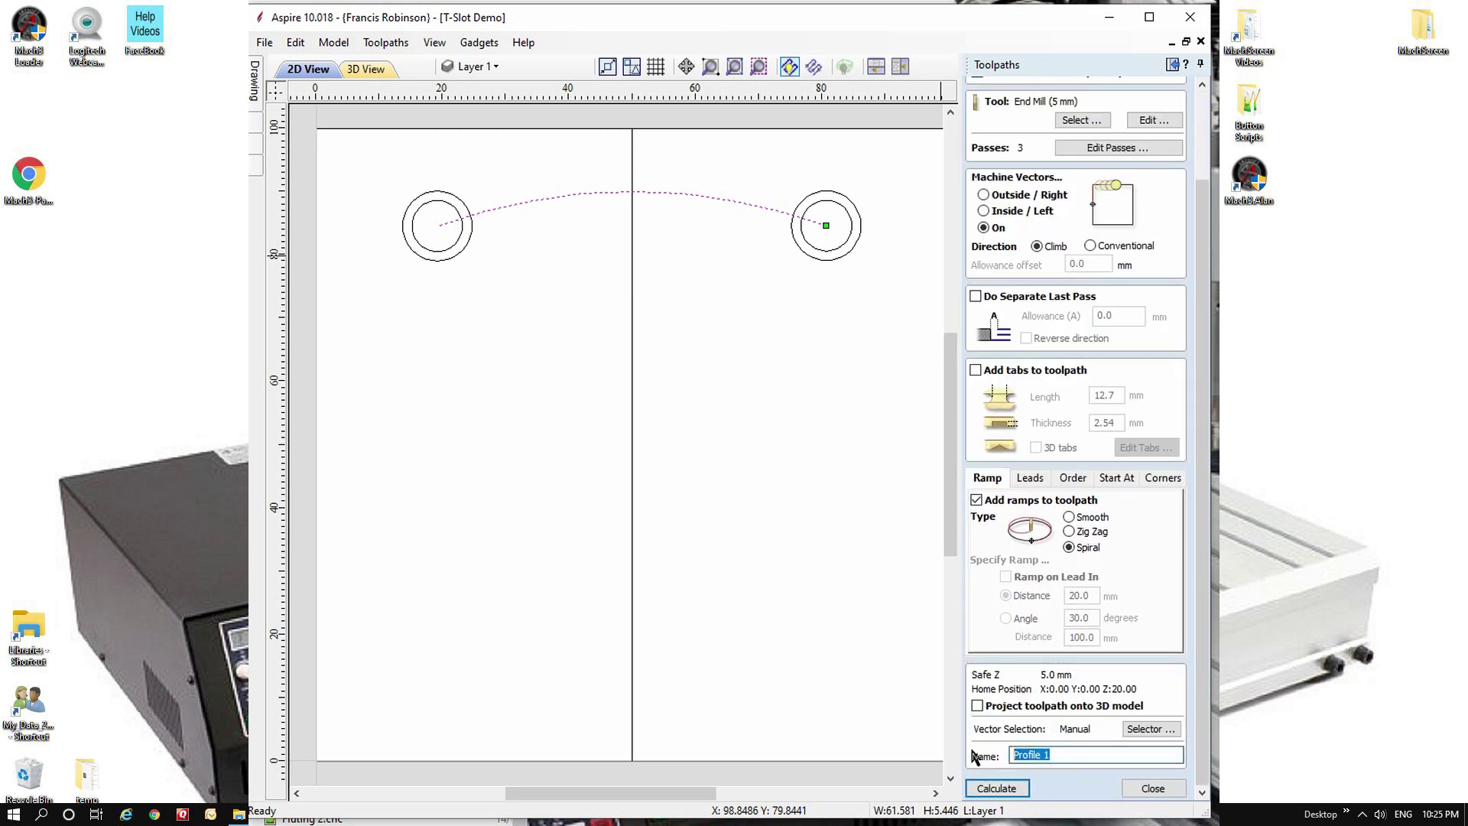
text(Rough Slot)
Calculate Rough Slot and simulate it at full speed, showing the curved slot joining the bores.
click(997, 787)
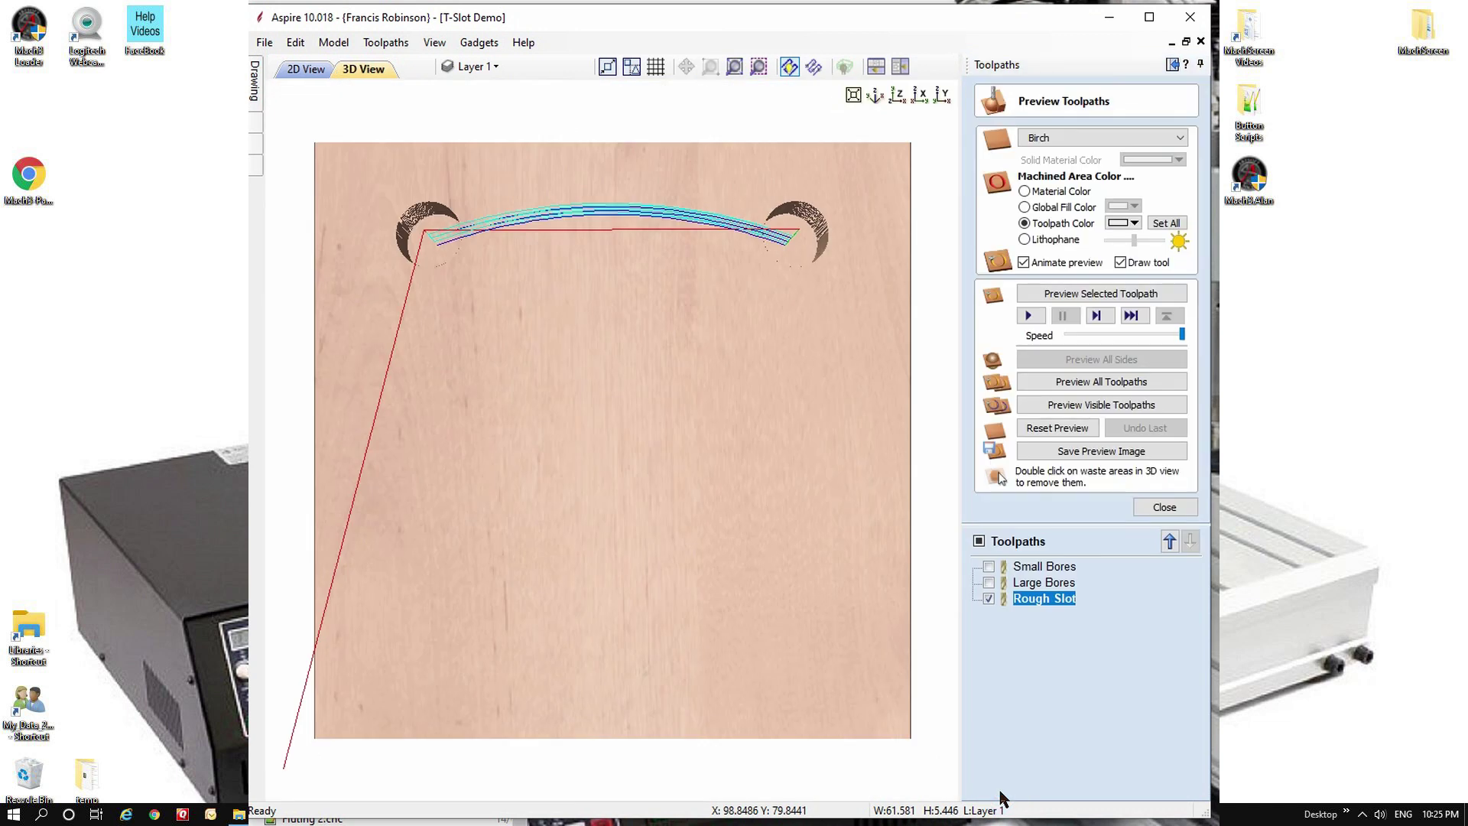
click(1059, 295)
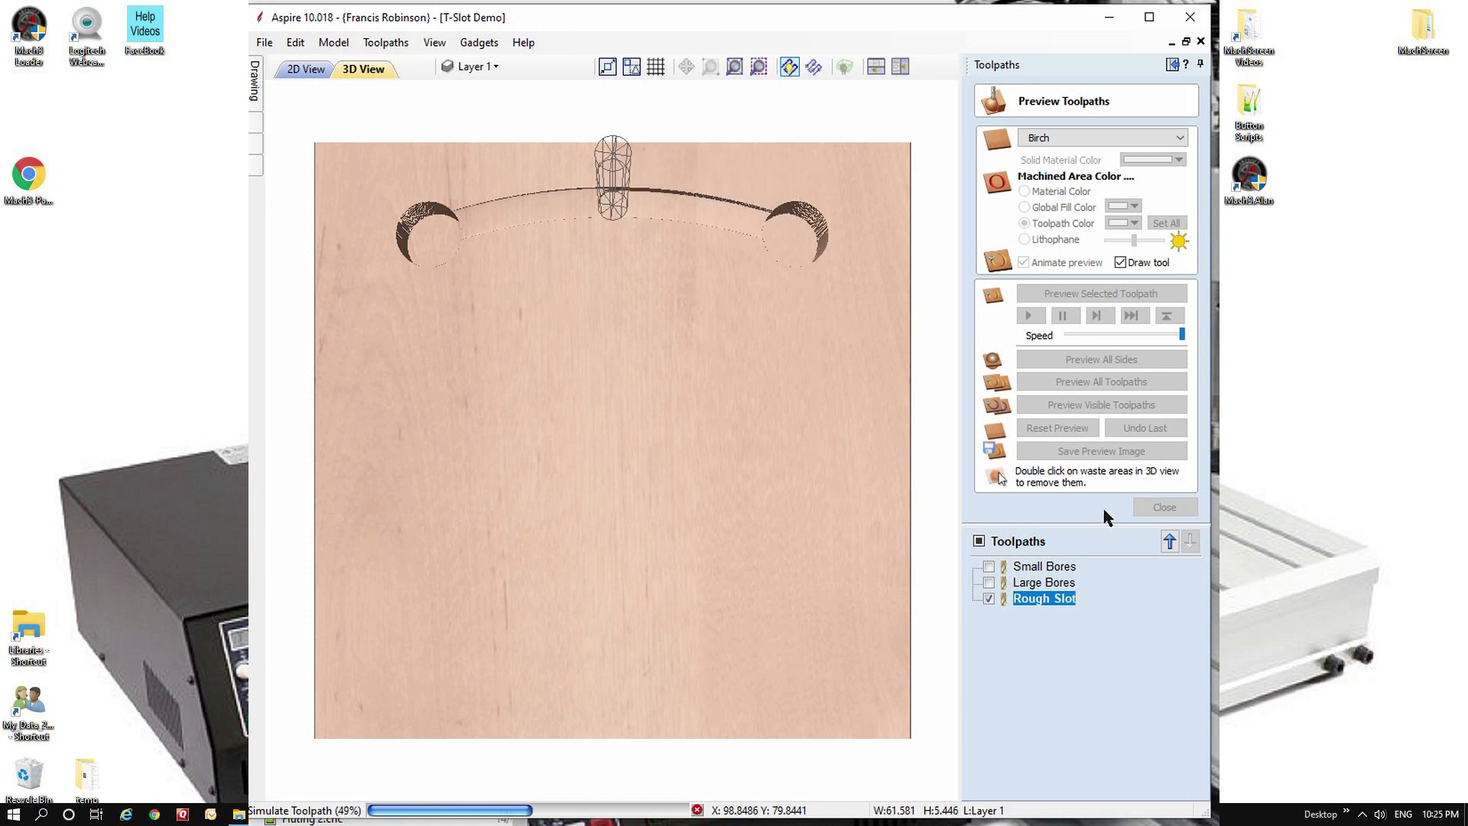
click(1113, 335)
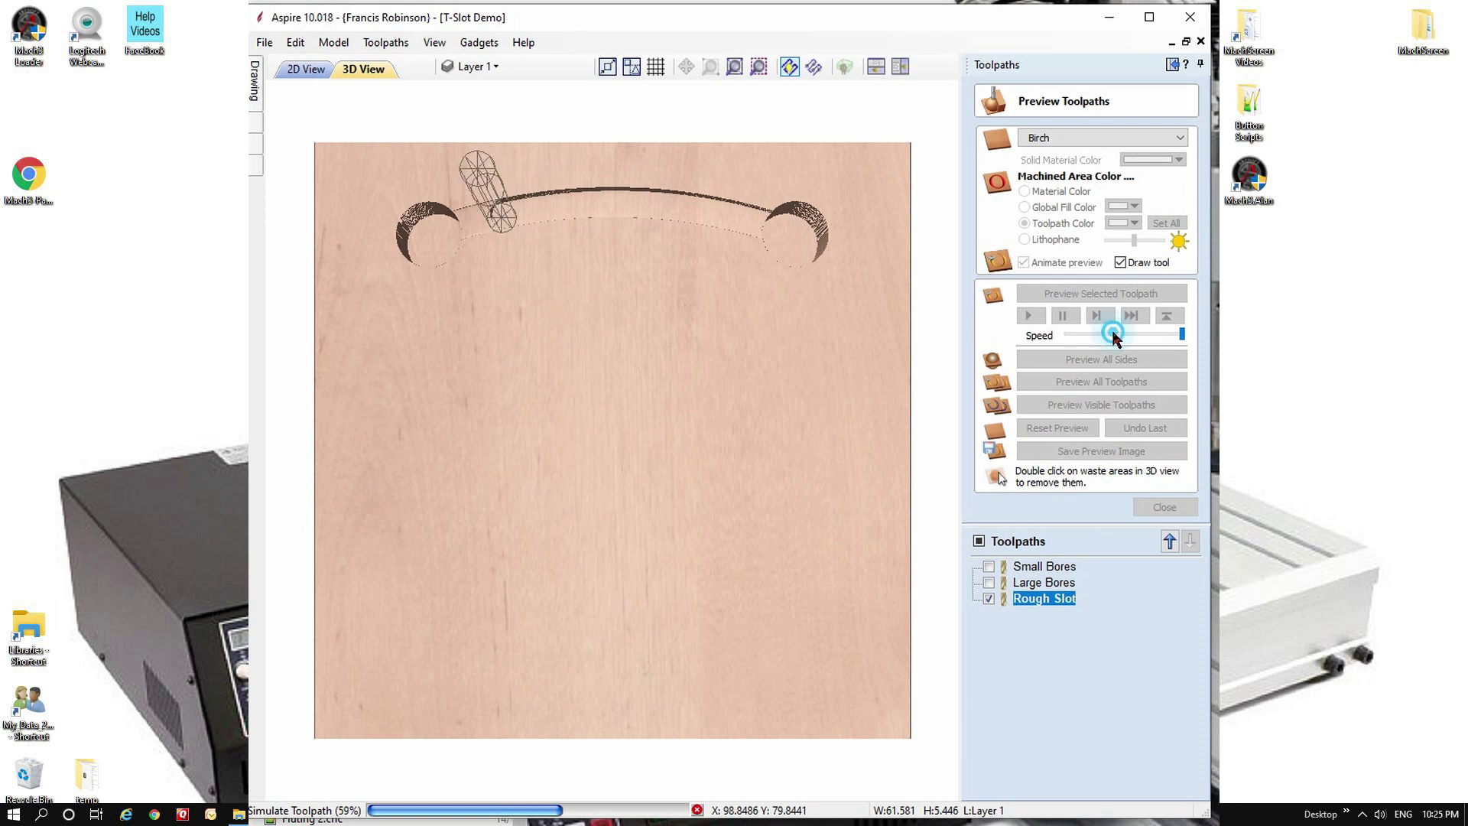
click(1065, 330)
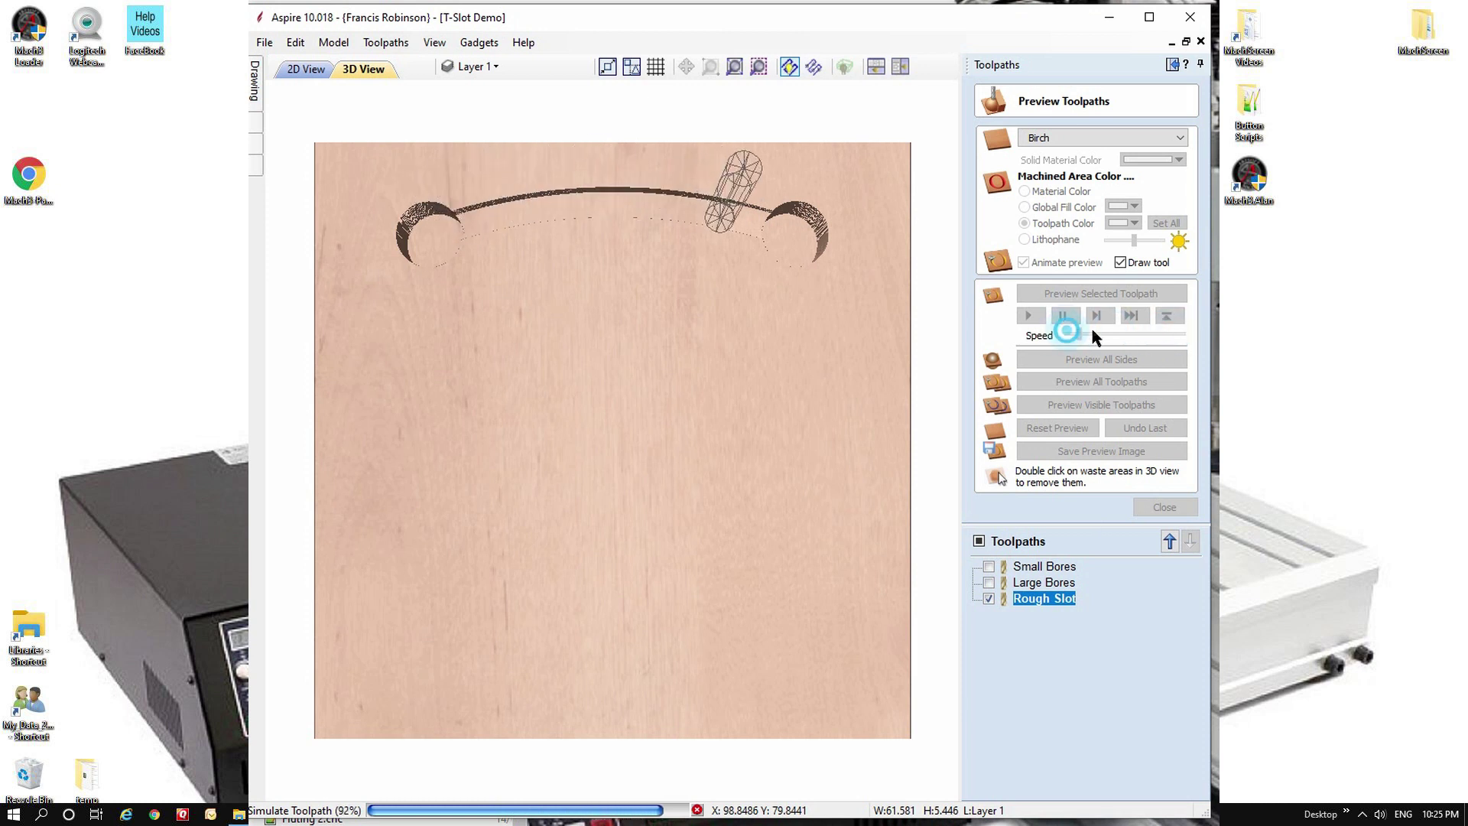
click(1182, 336)
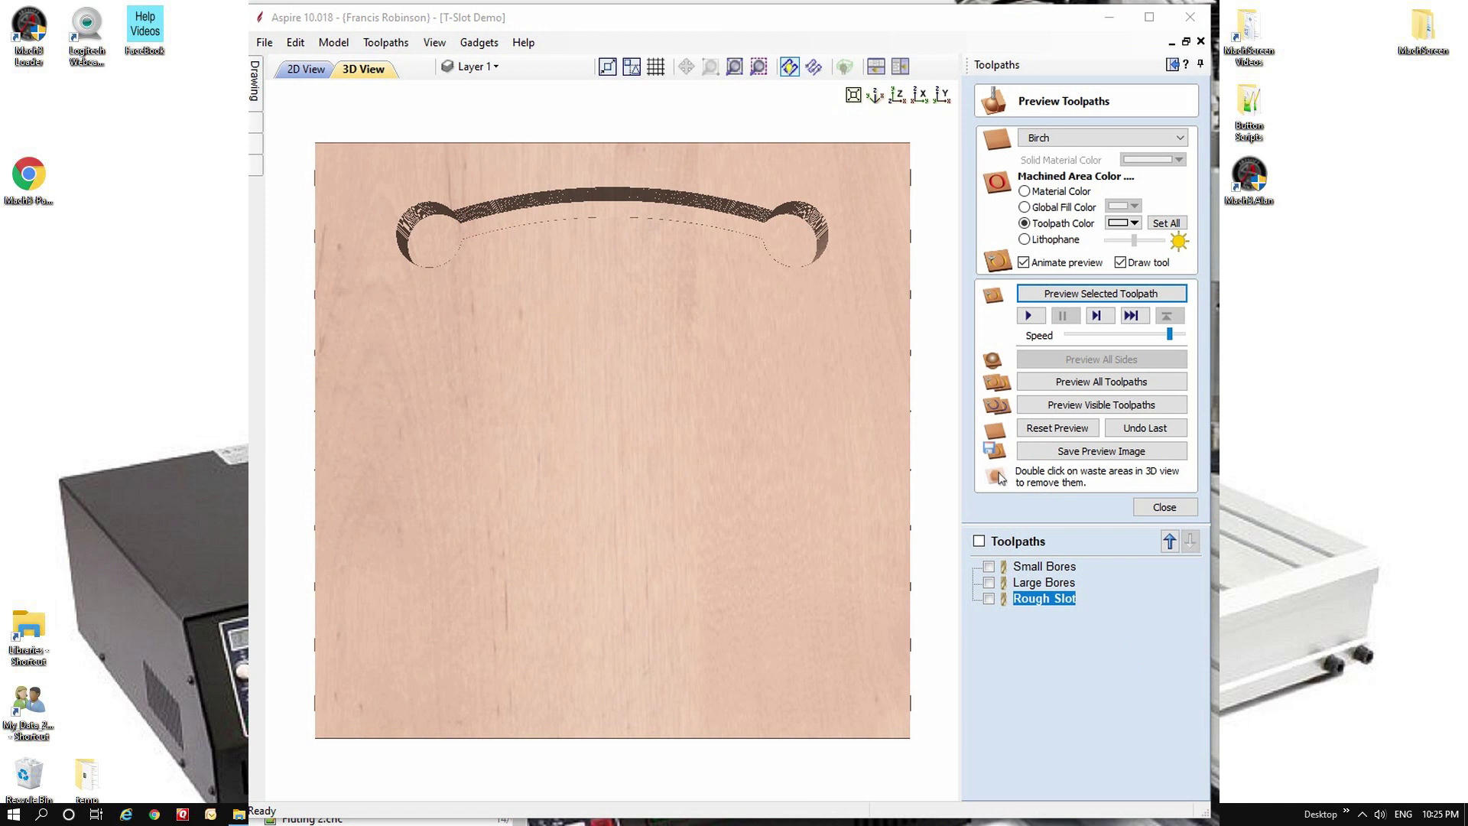
Create and calculate a Fluting toolpath along the arc using the 12mm T-Slot Cutter.
click(309, 69)
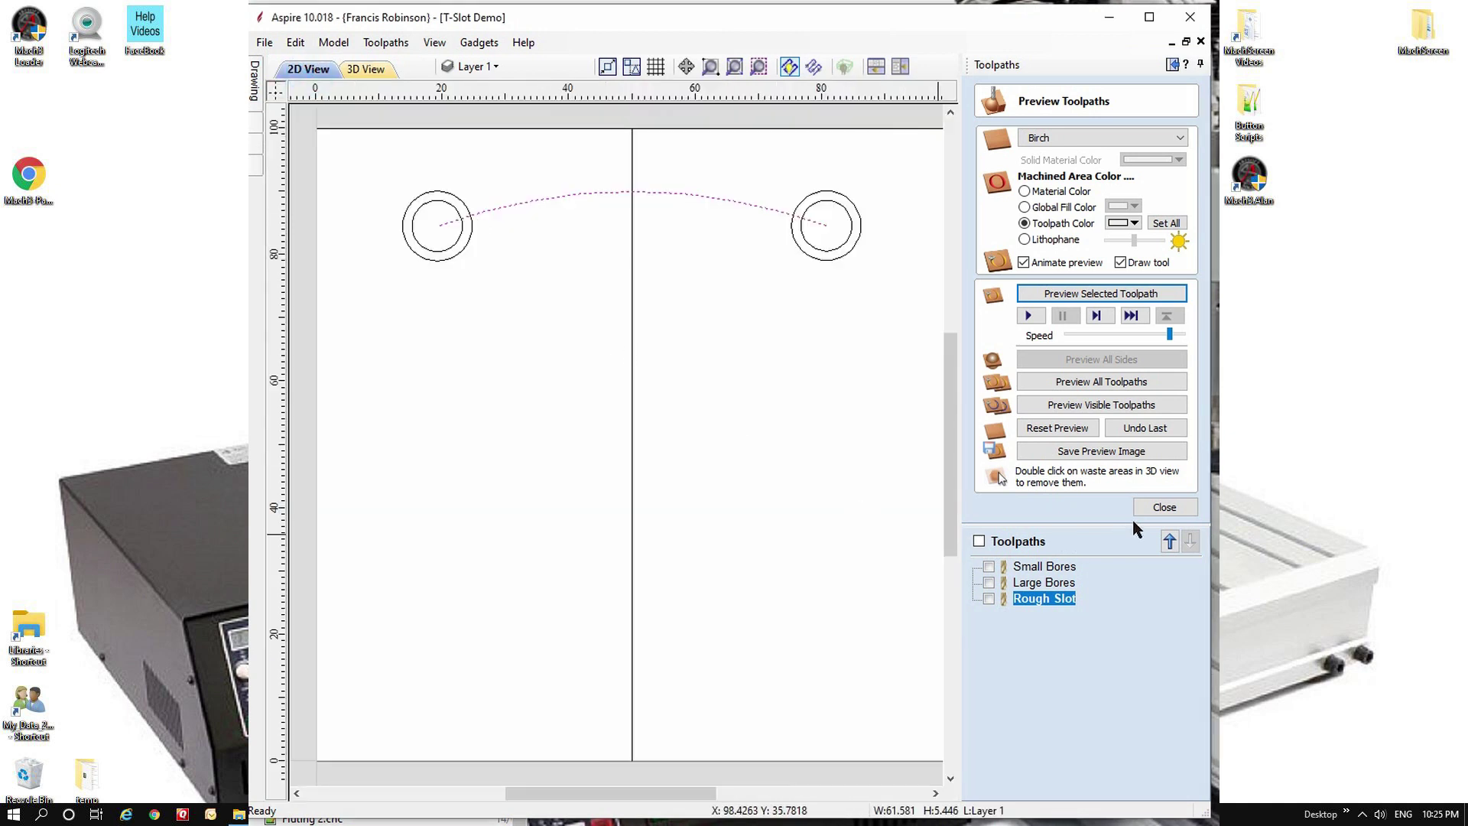
click(1162, 508)
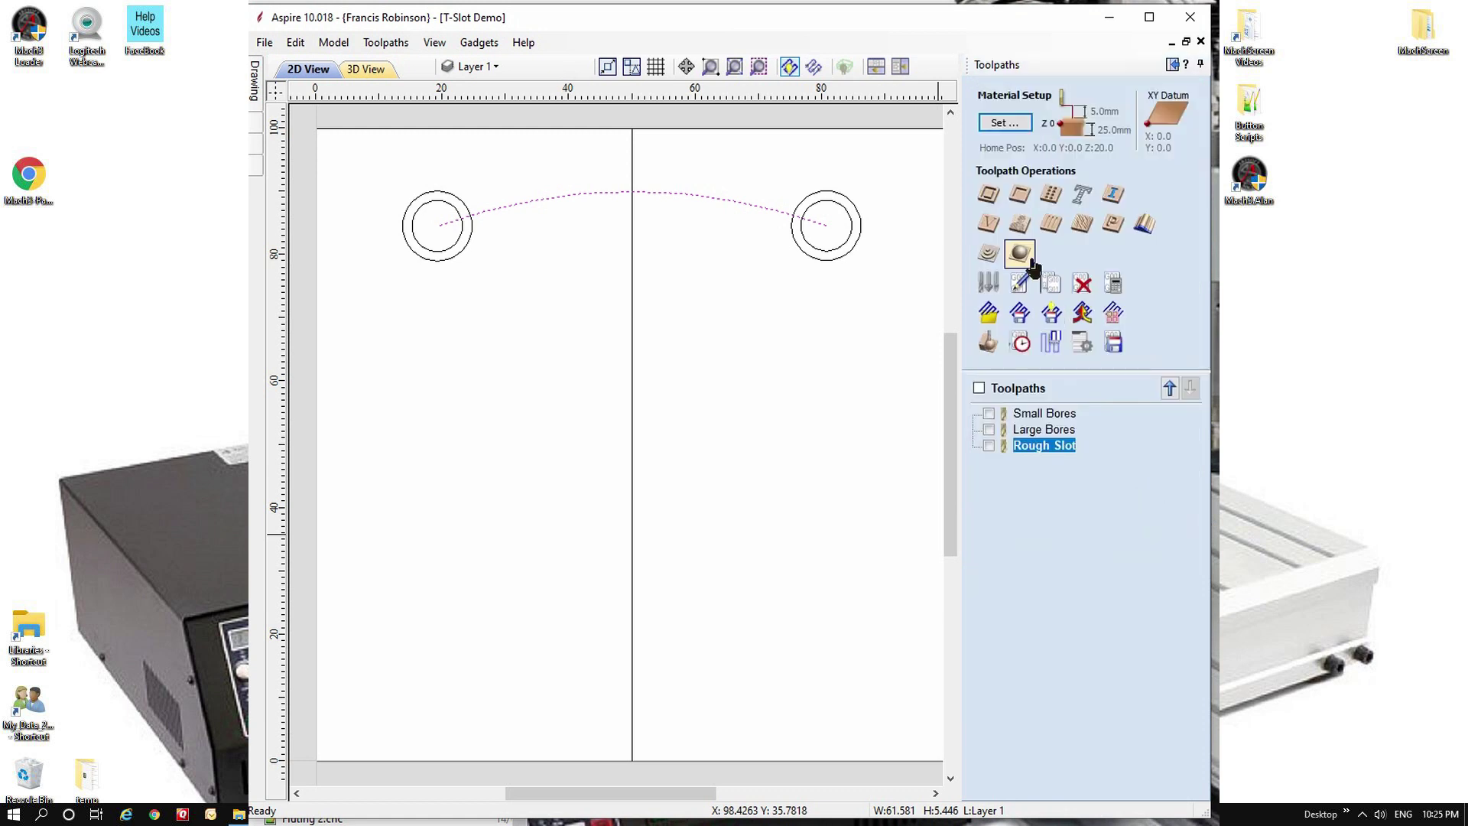
click(1049, 226)
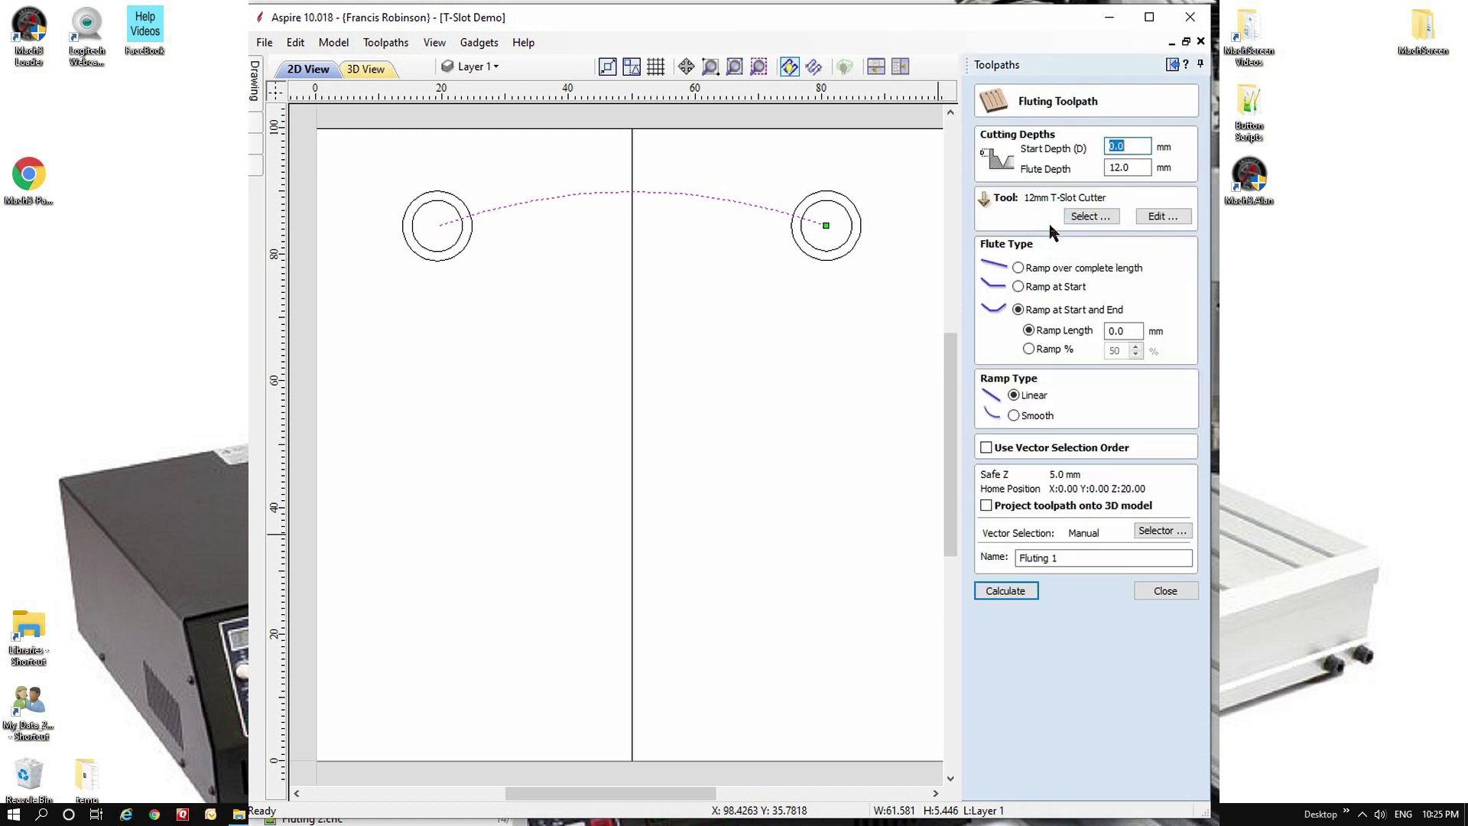
click(1090, 216)
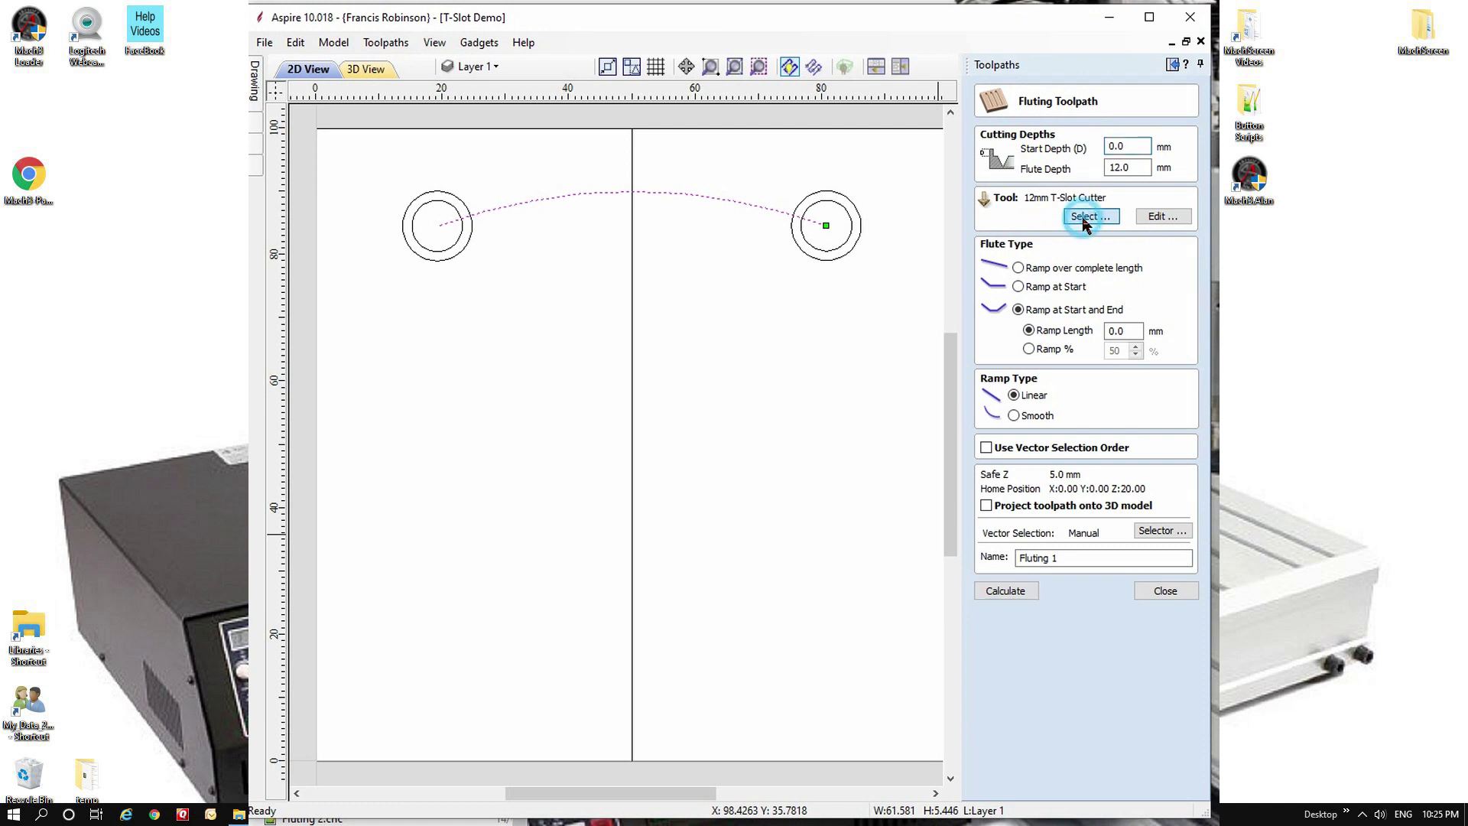
click(535, 270)
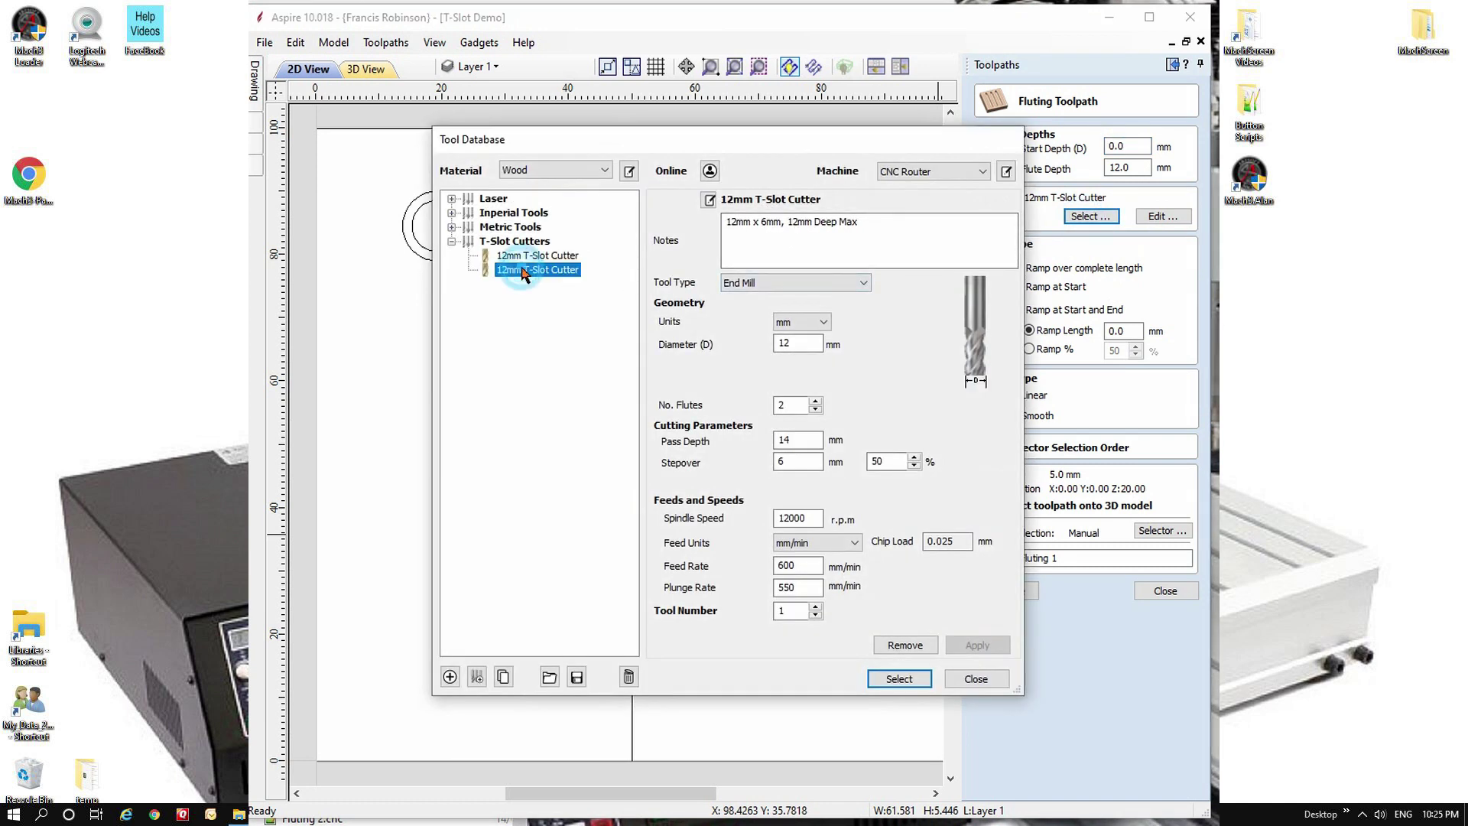
click(897, 680)
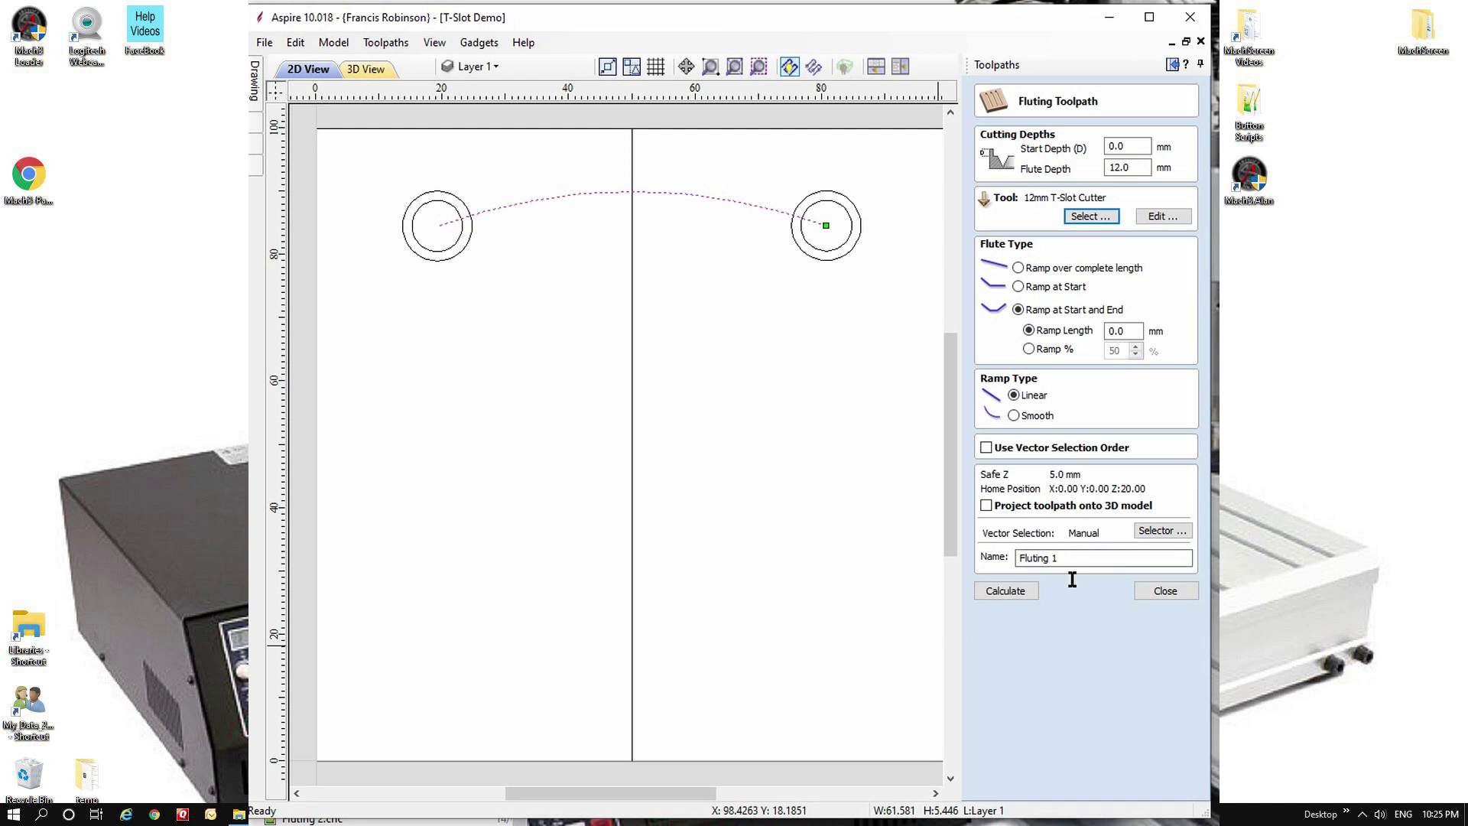
click(1012, 592)
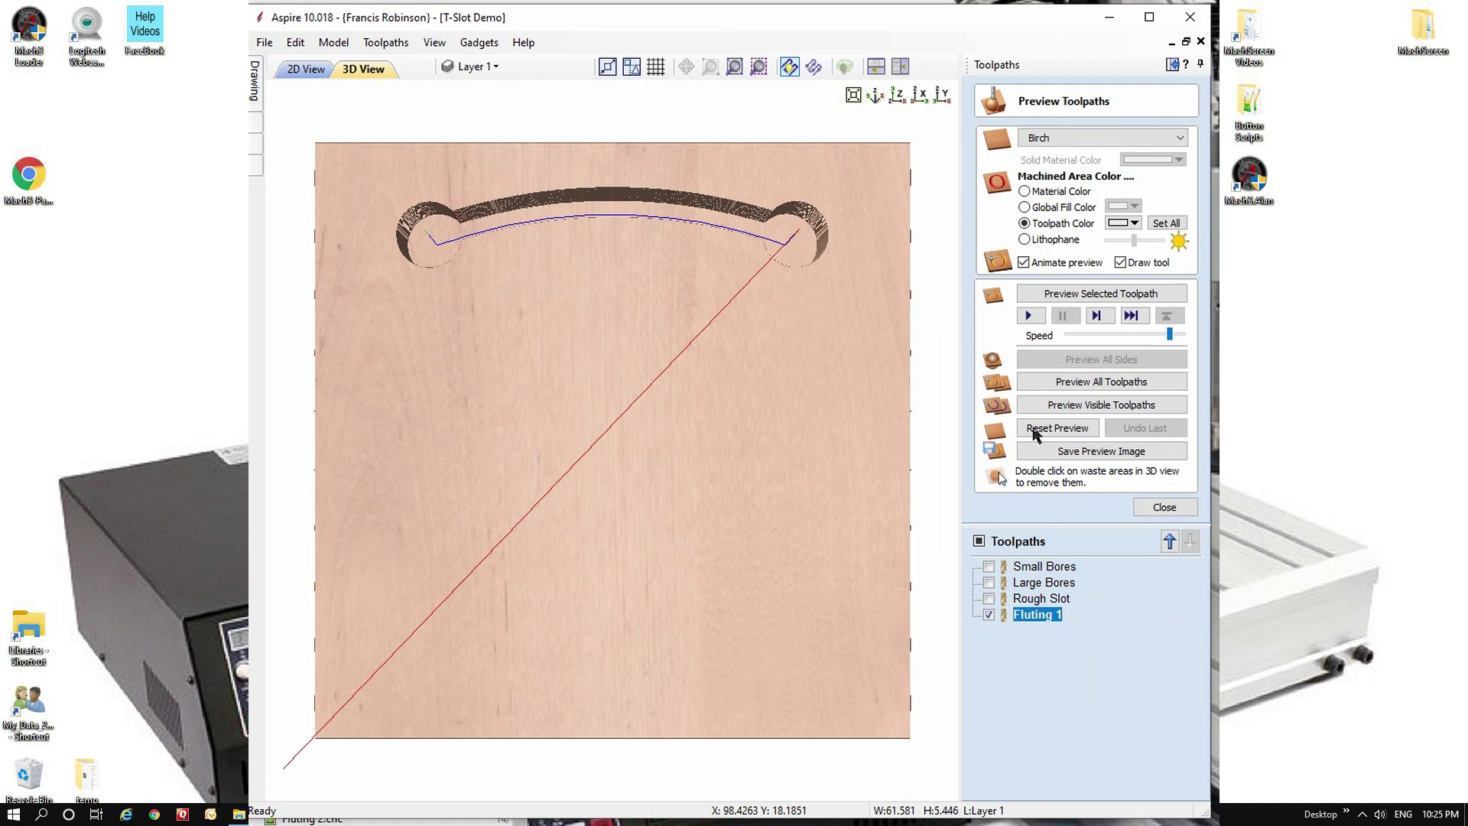
Preview the Fluting 1 wide curved undercut in 3D, then return to the 2D drawing.
click(1082, 294)
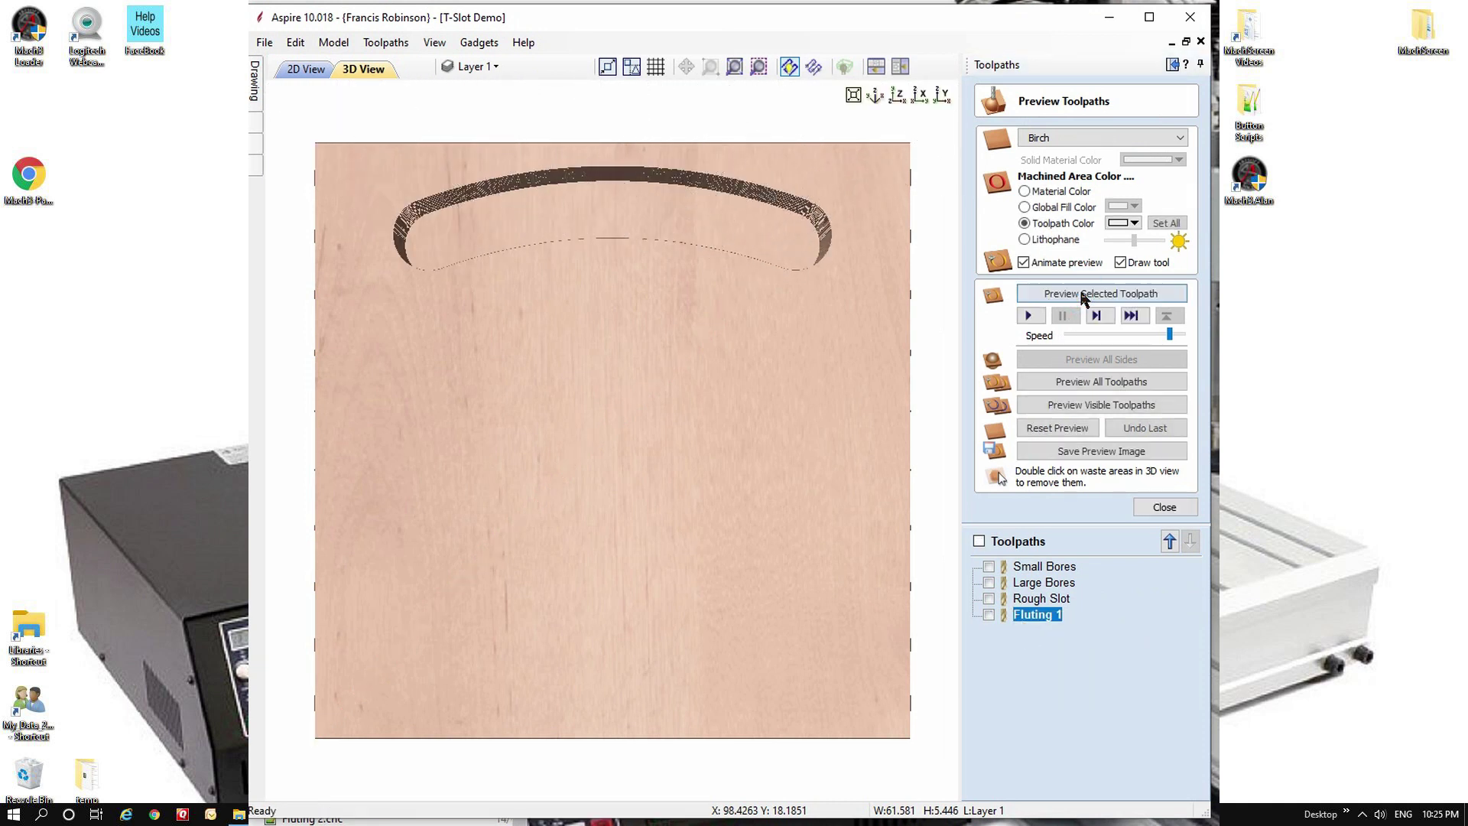
click(1165, 507)
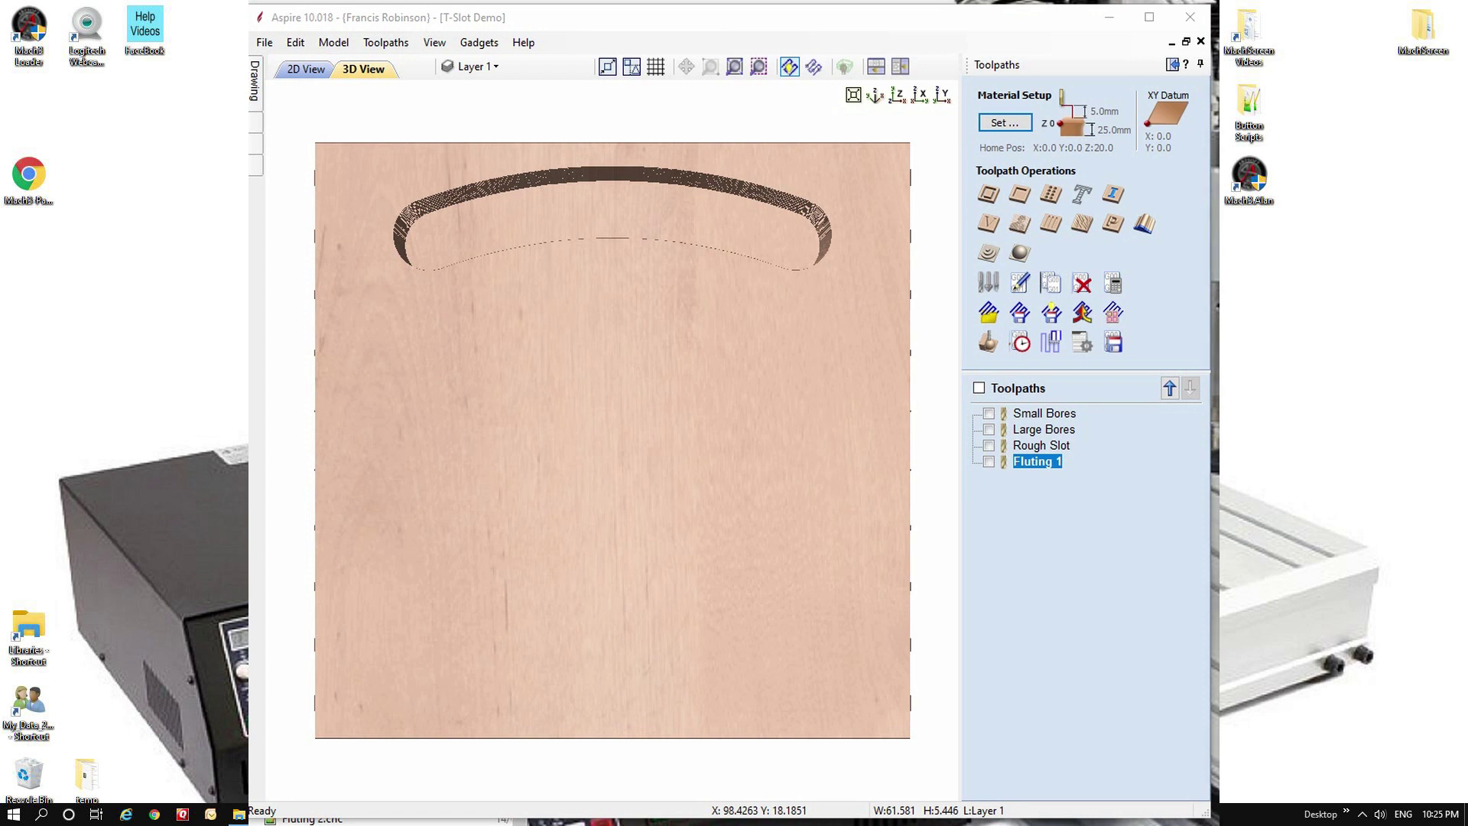
click(306, 68)
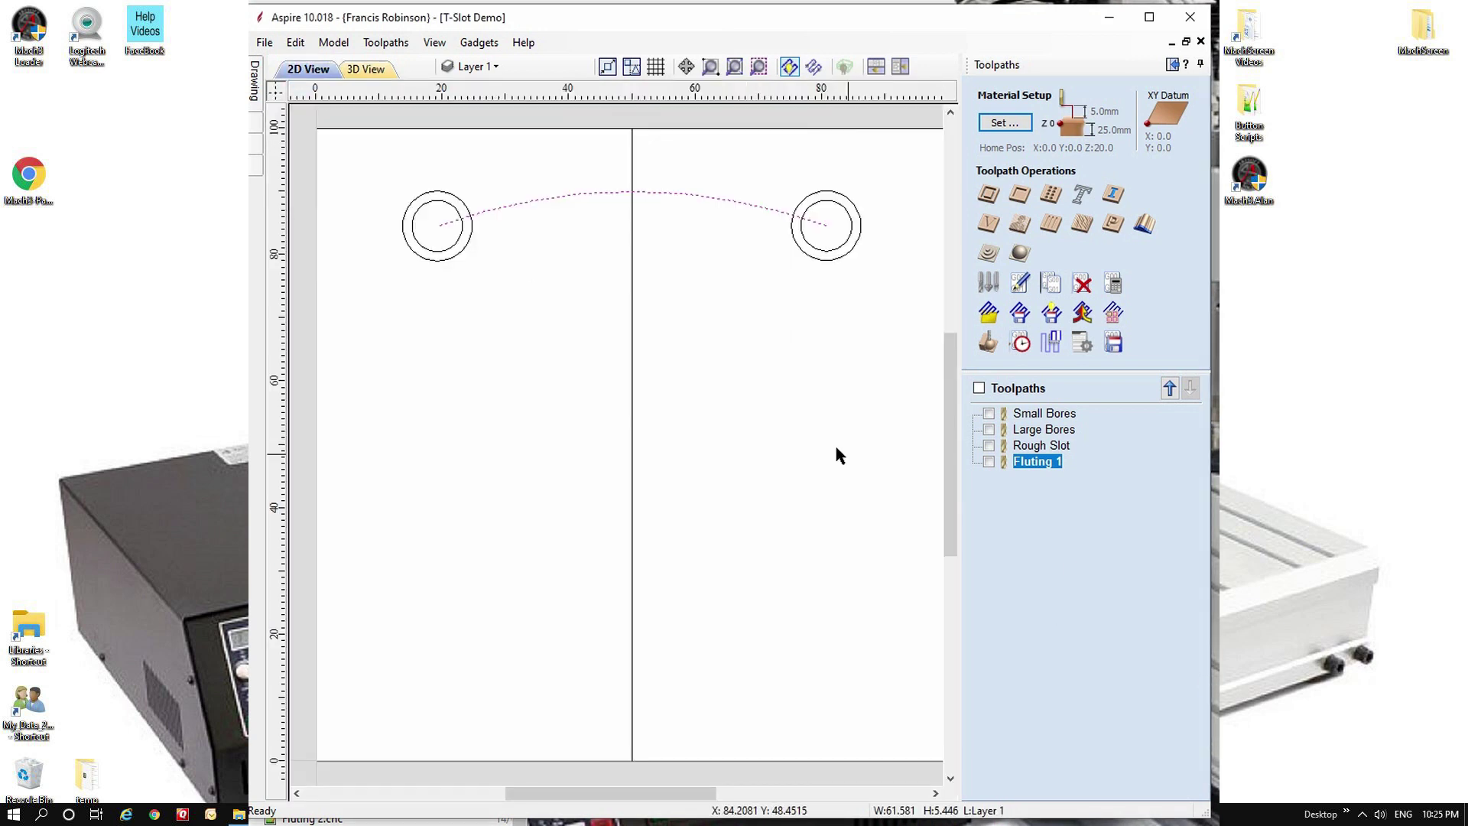
Draw an 8 mm diameter circle centred at X 50, Y 60.
click(723, 341)
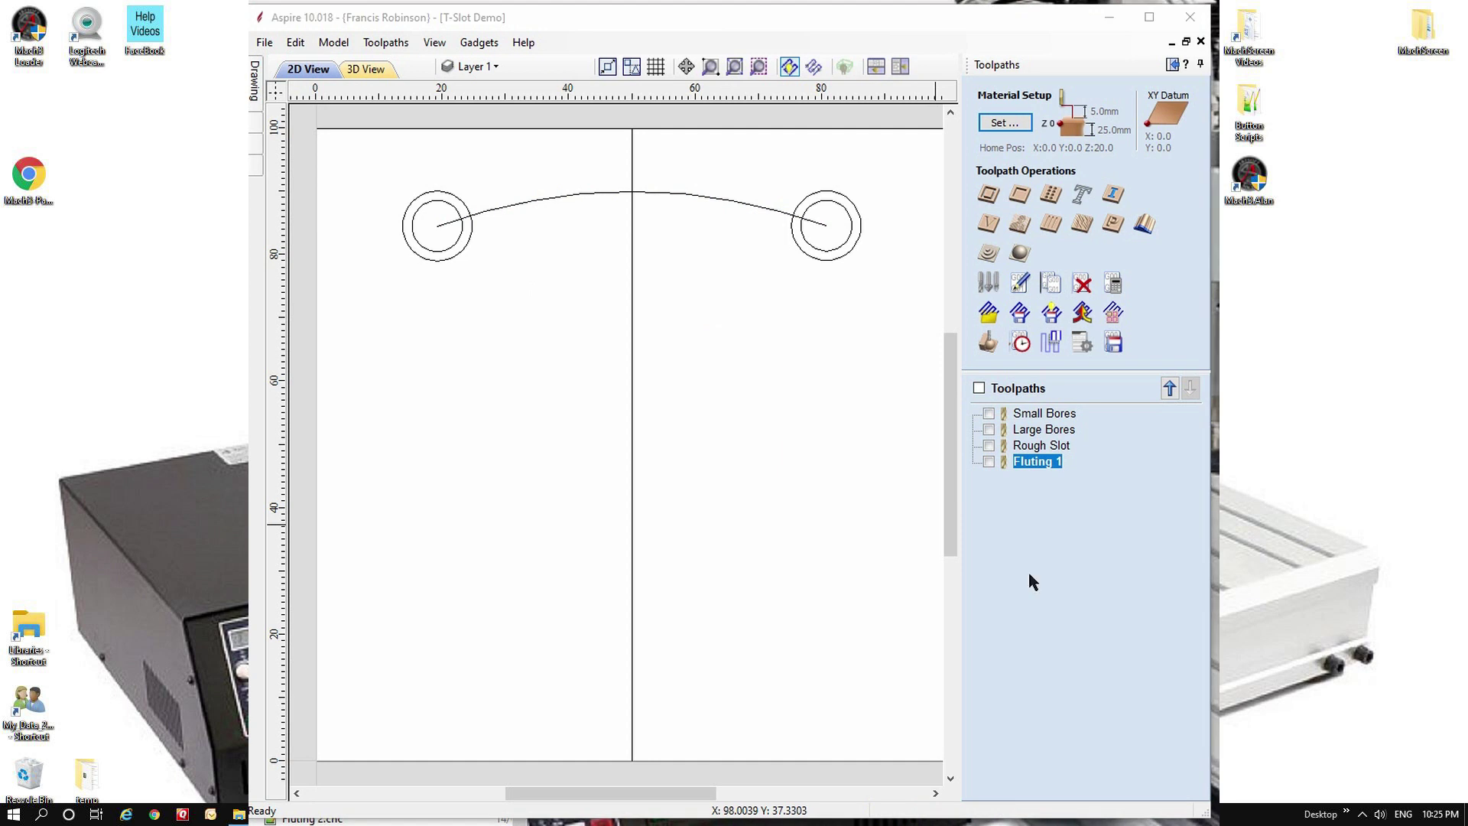
click(1172, 65)
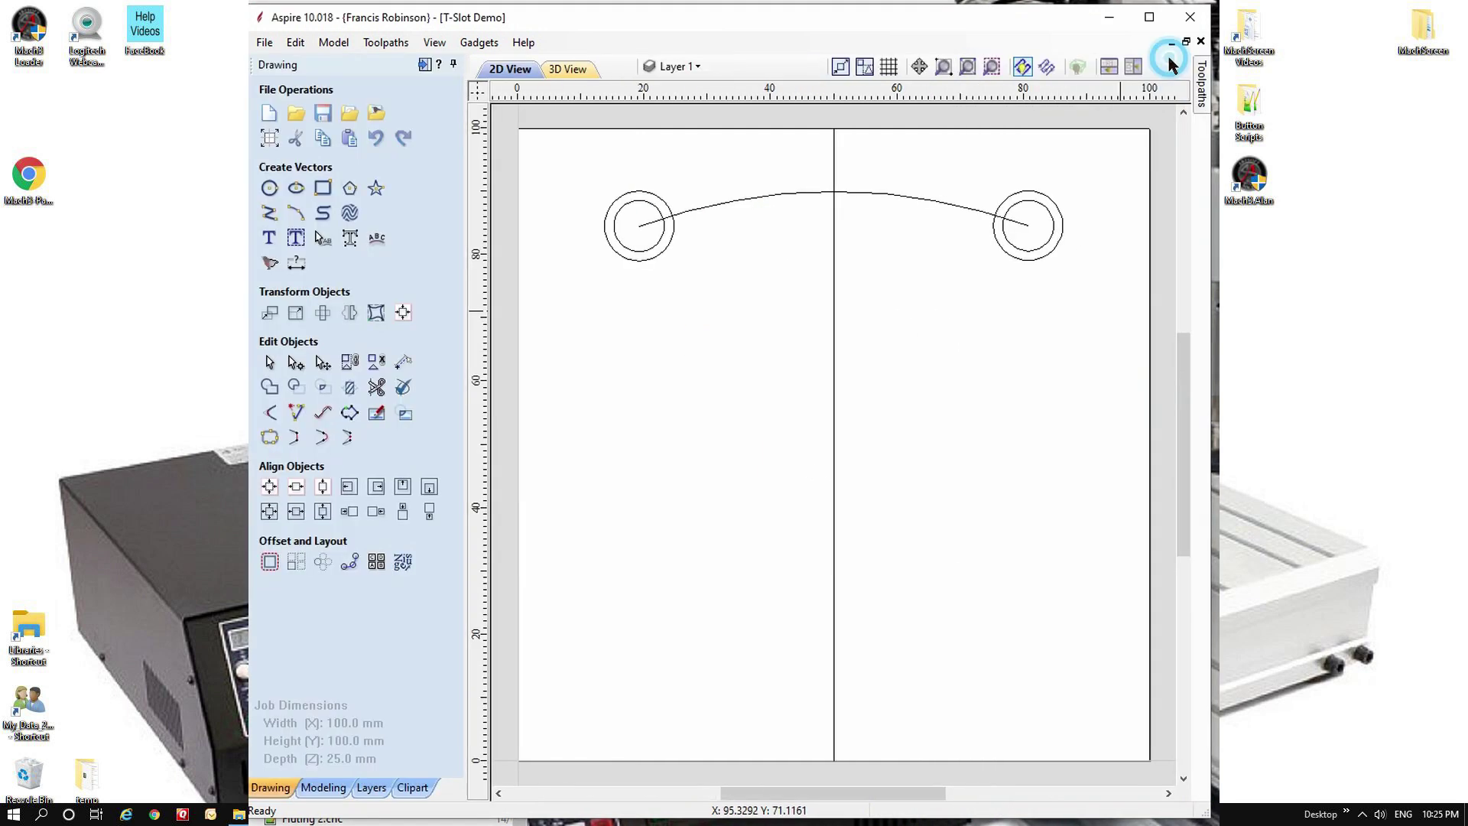
click(270, 189)
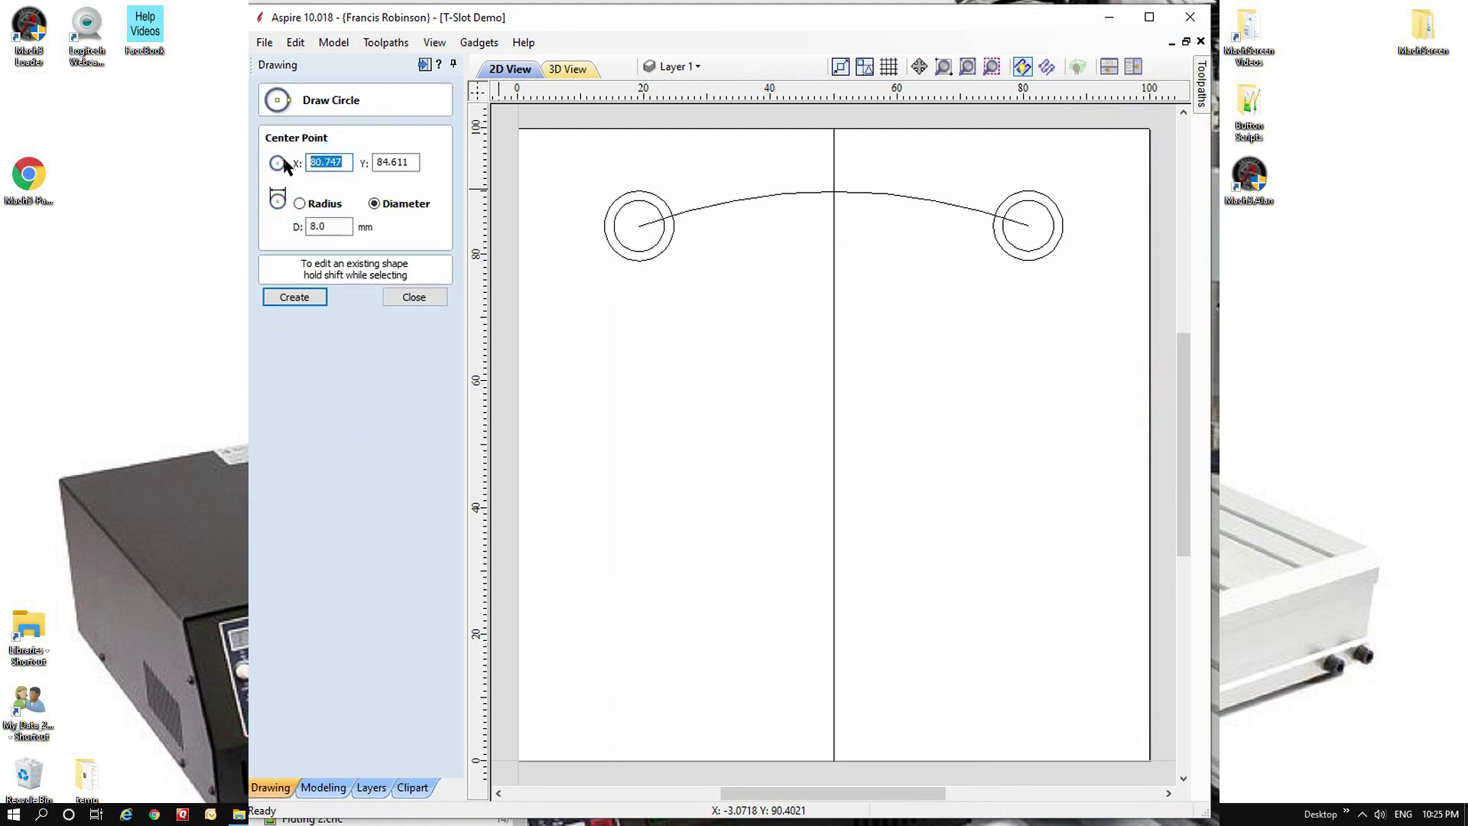
text(50)
key(Tab)
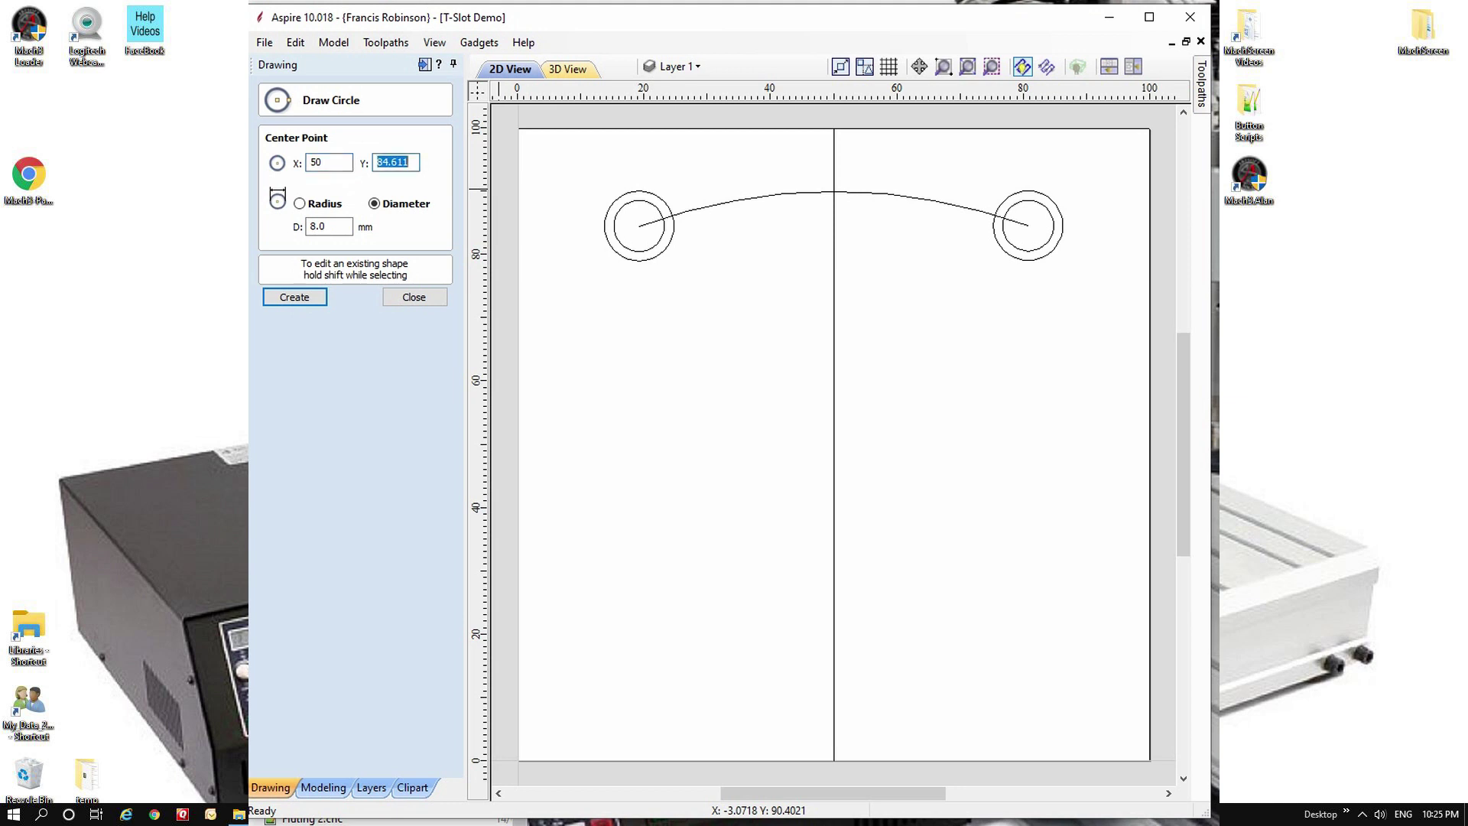
text(9)
click(295, 298)
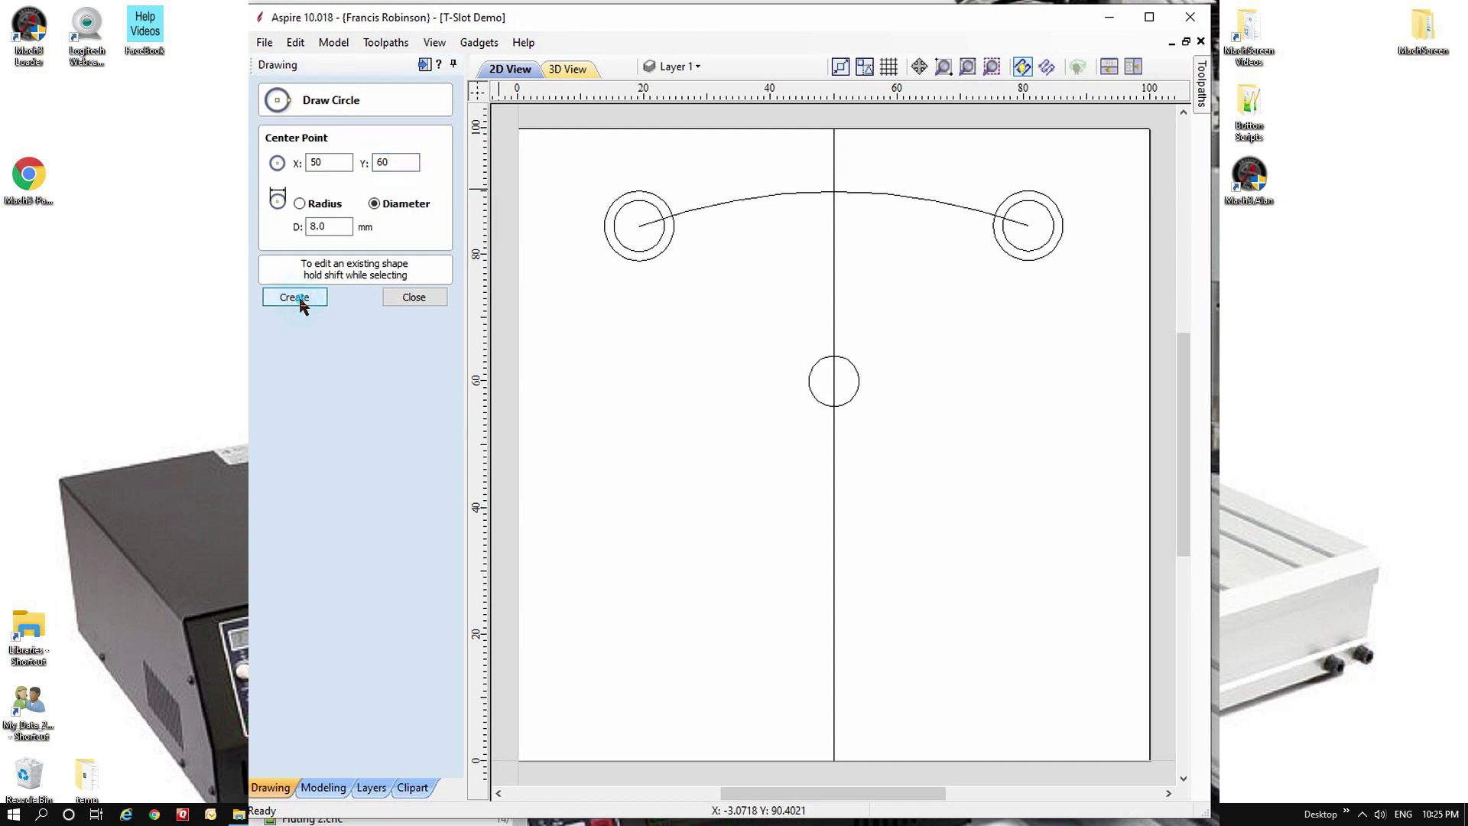
Add a concentric 11 mm diameter circle around the first.
drag(330, 225, 296, 229)
text(11)
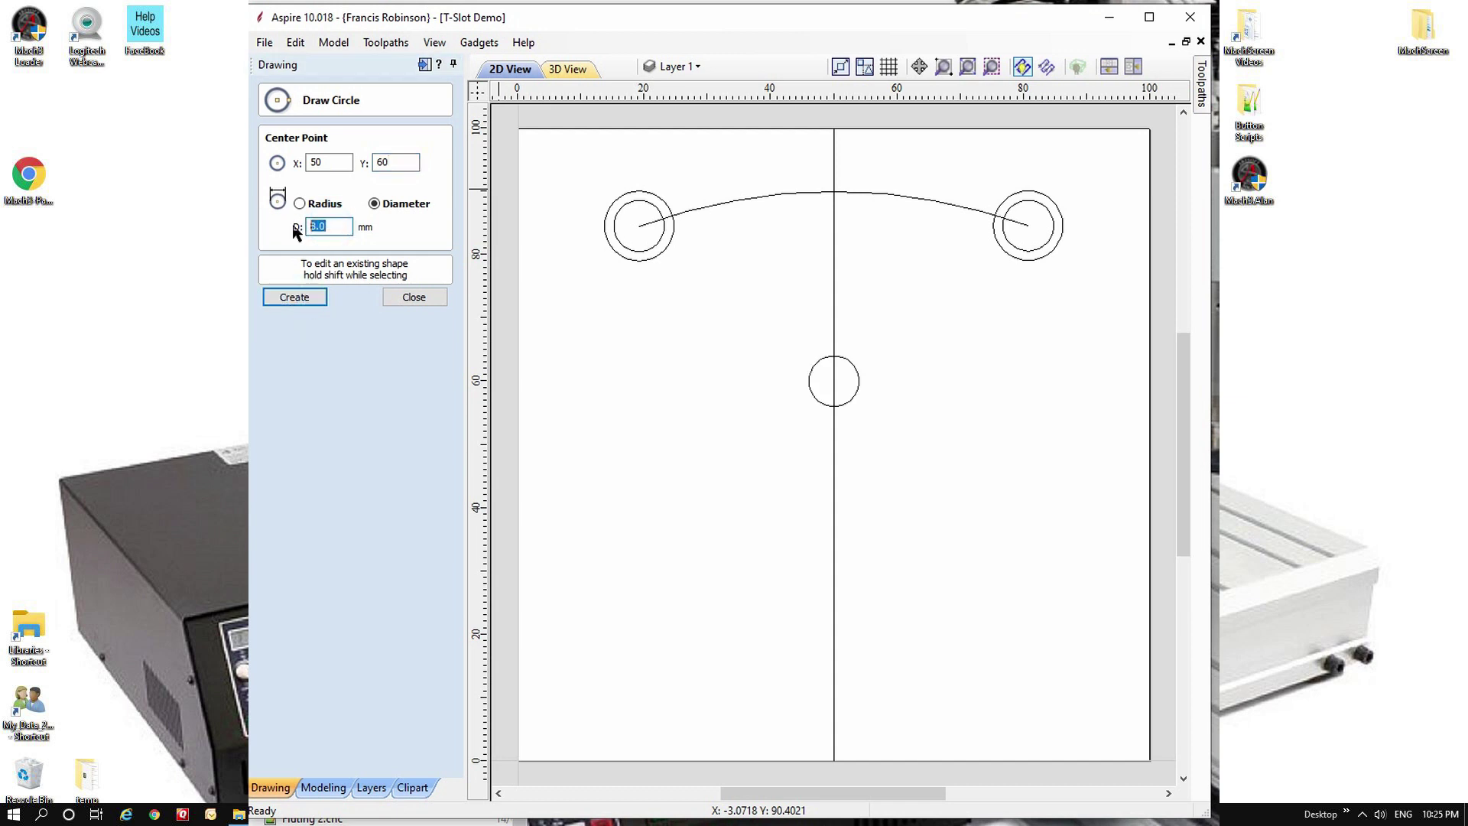
click(293, 300)
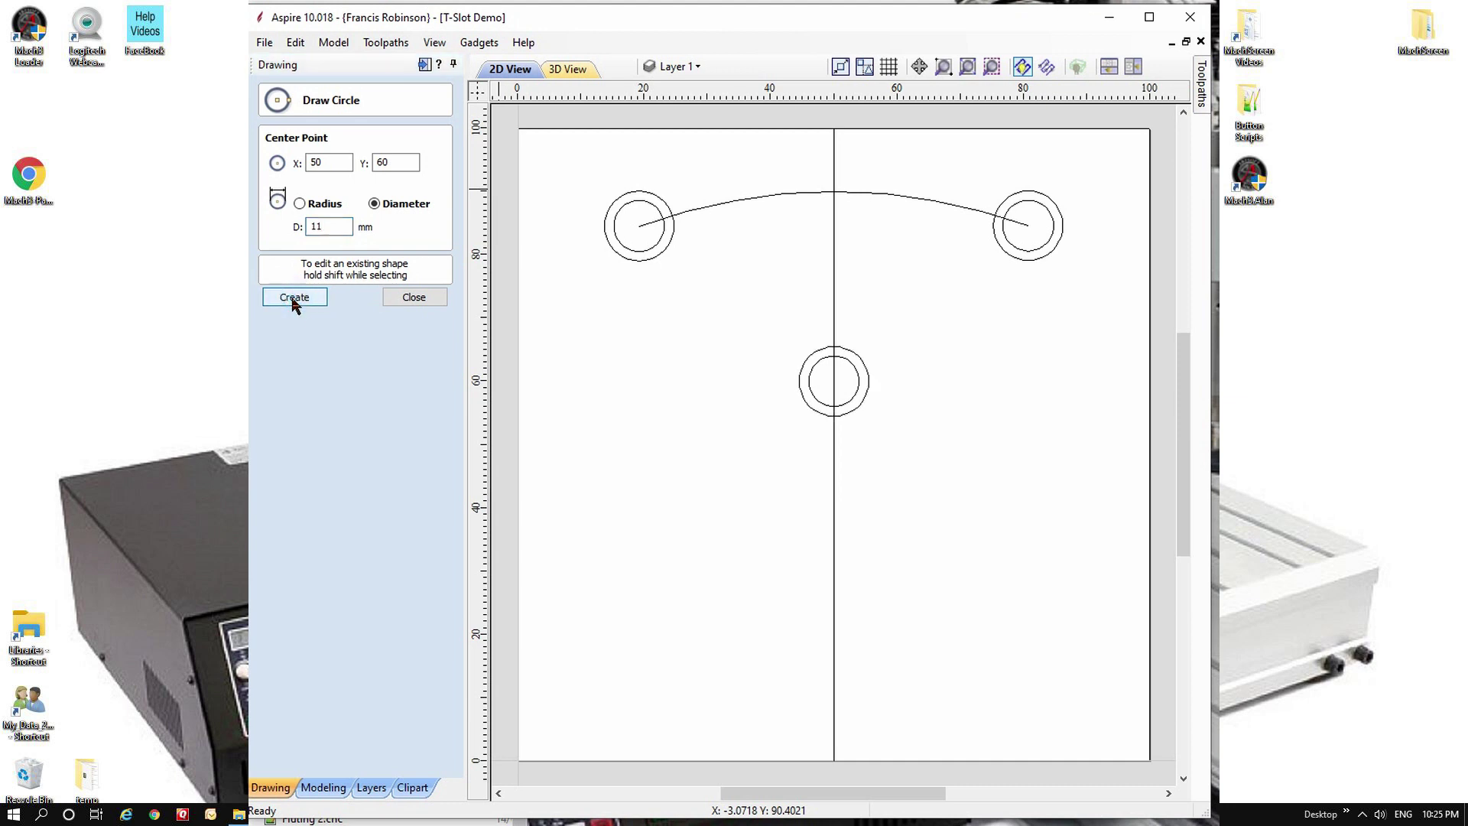
click(414, 303)
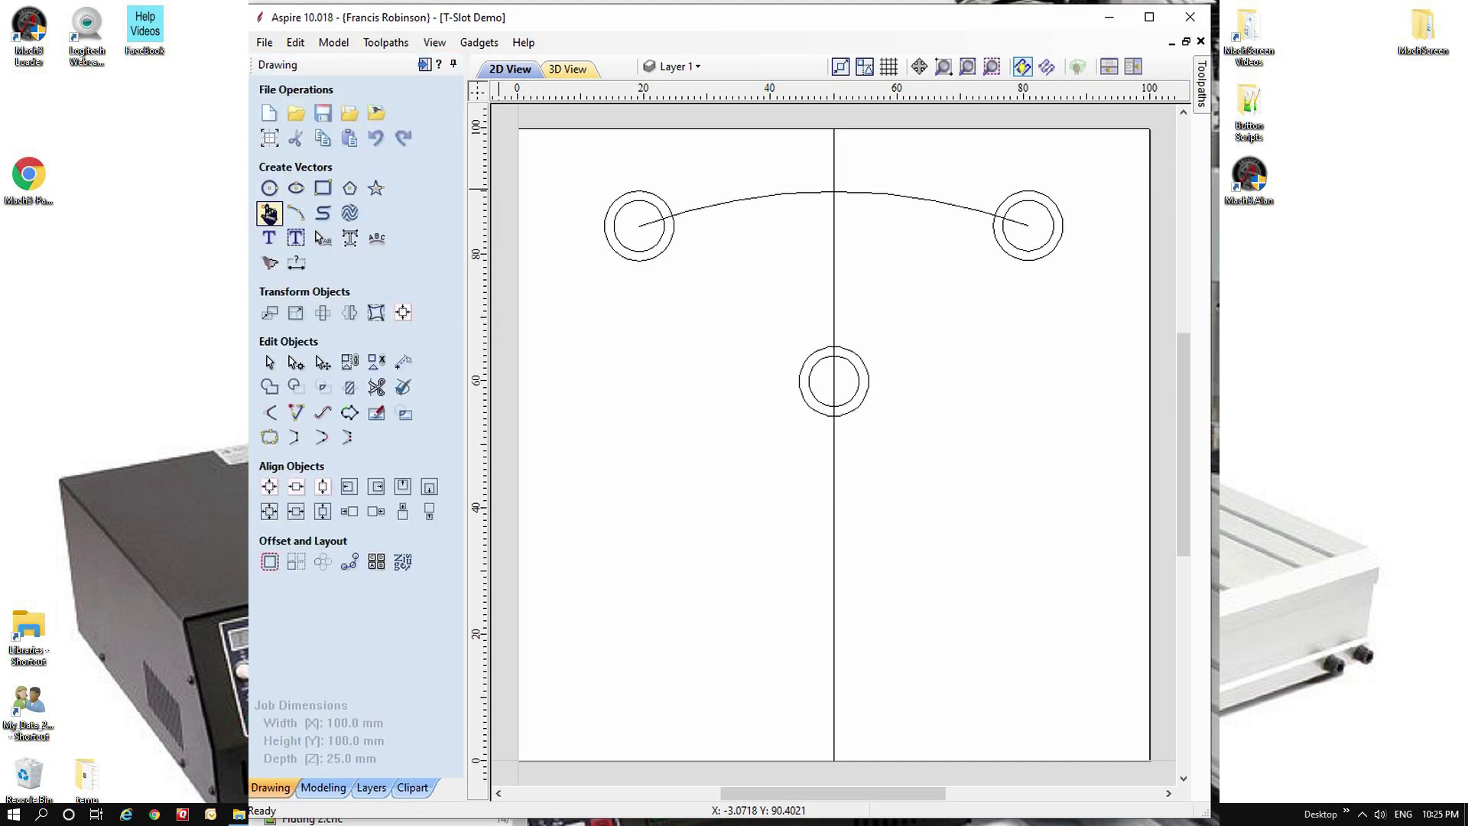
Draw a horizontal line running right from the circles' centre.
click(270, 214)
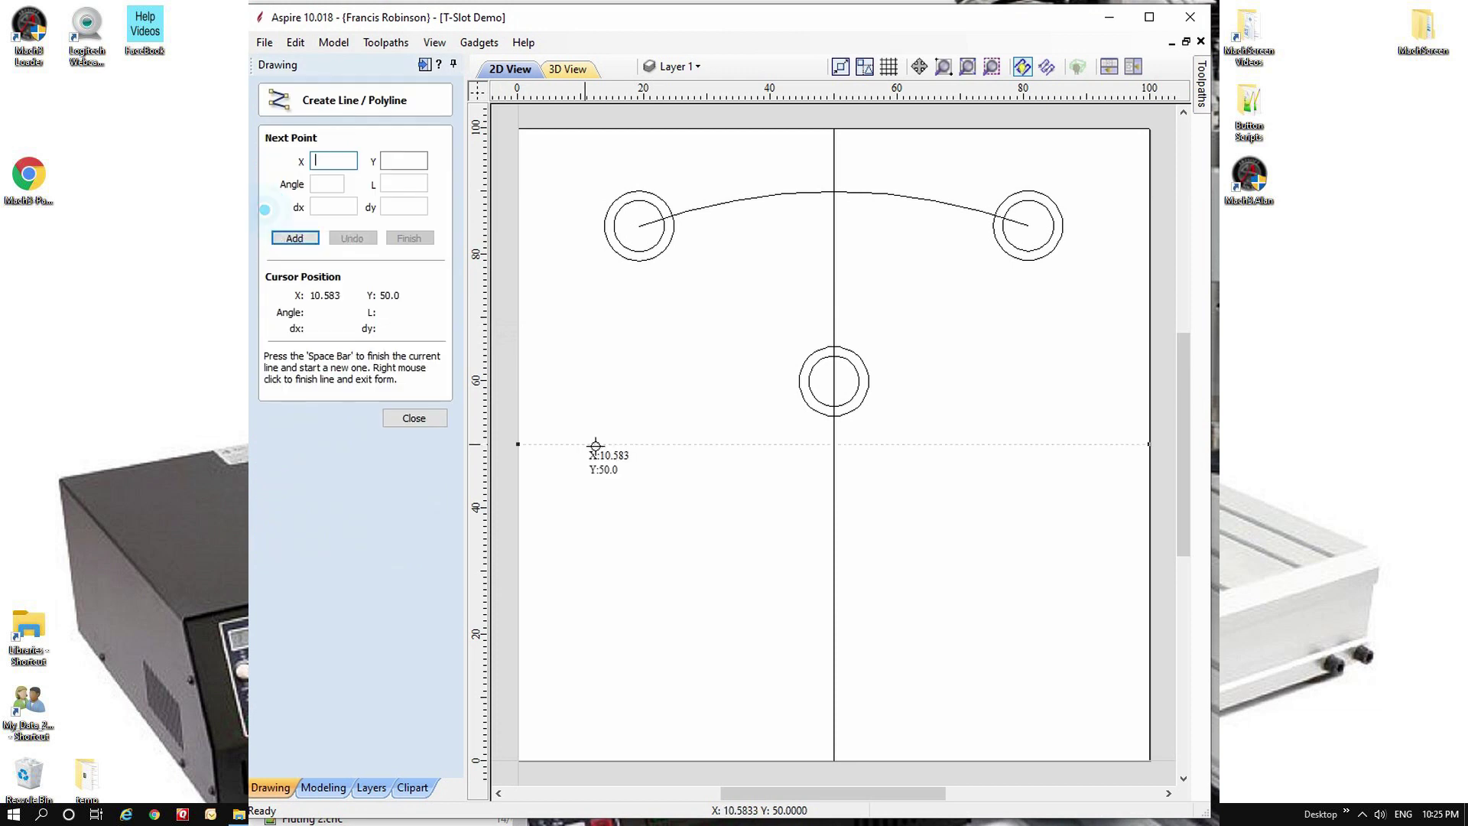
click(839, 381)
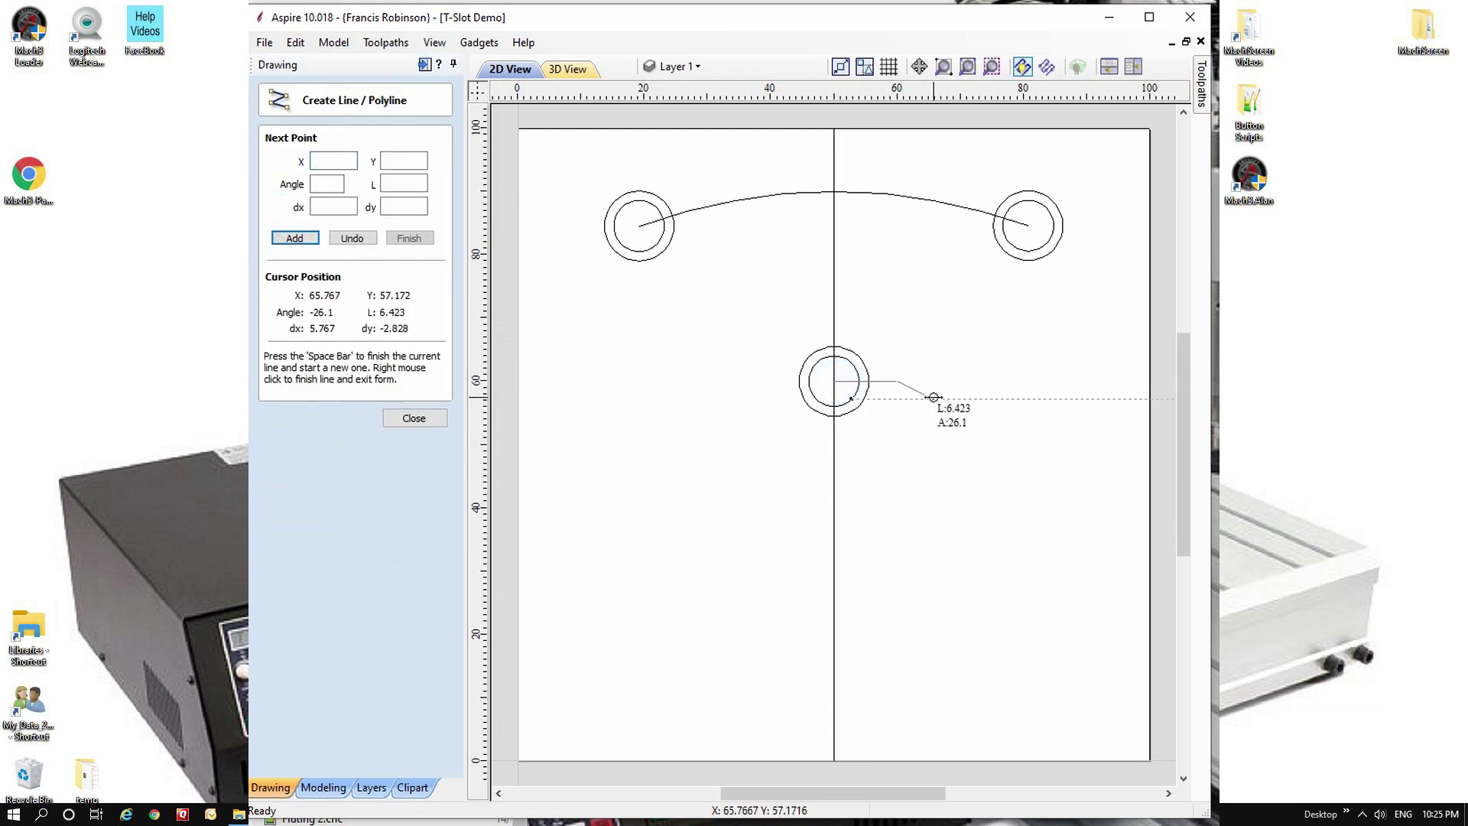
right_click(933, 397)
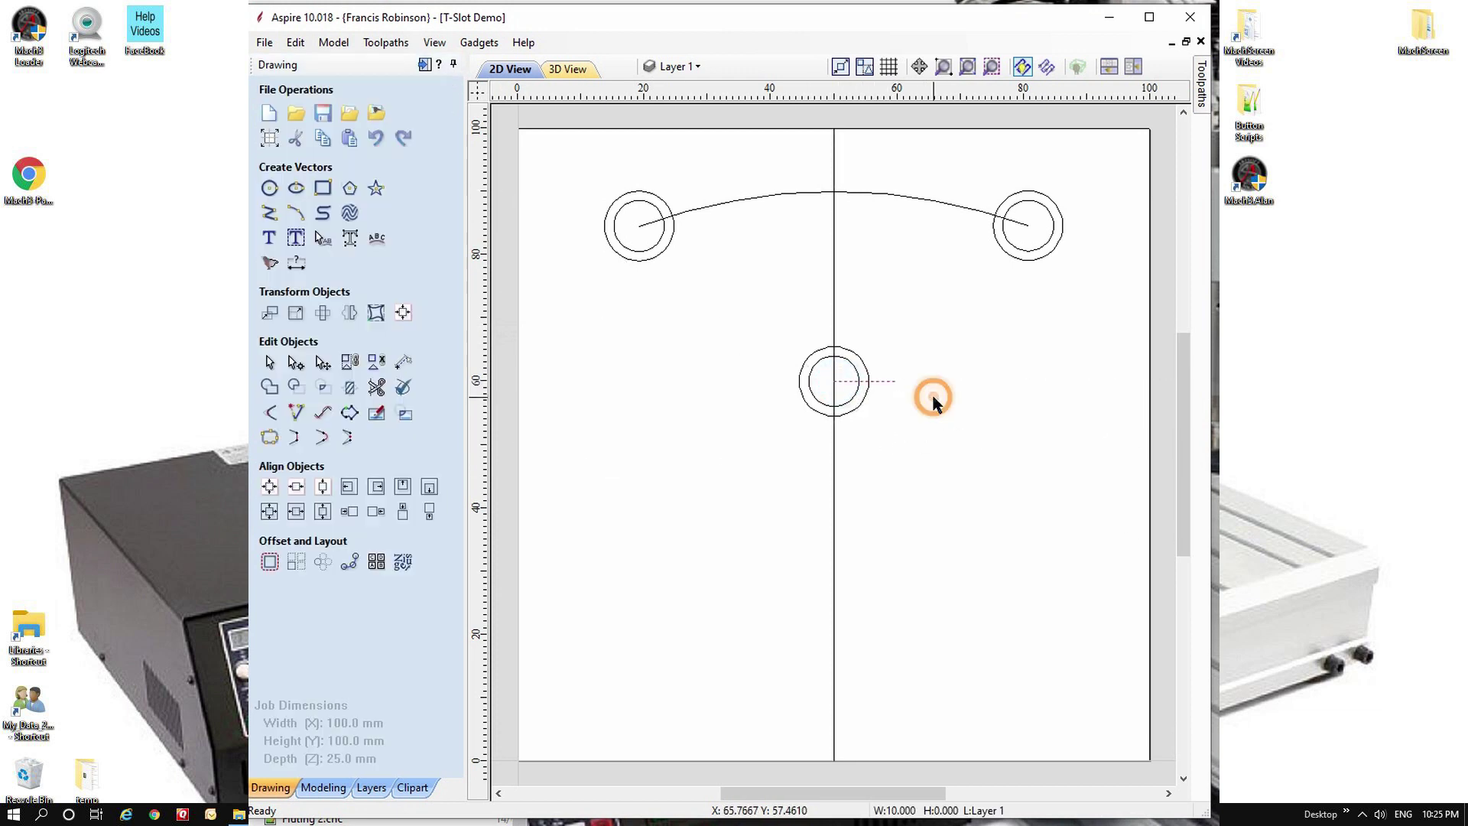
Offset the line 15 mm above and below, and delete the vertical centre line.
click(269, 562)
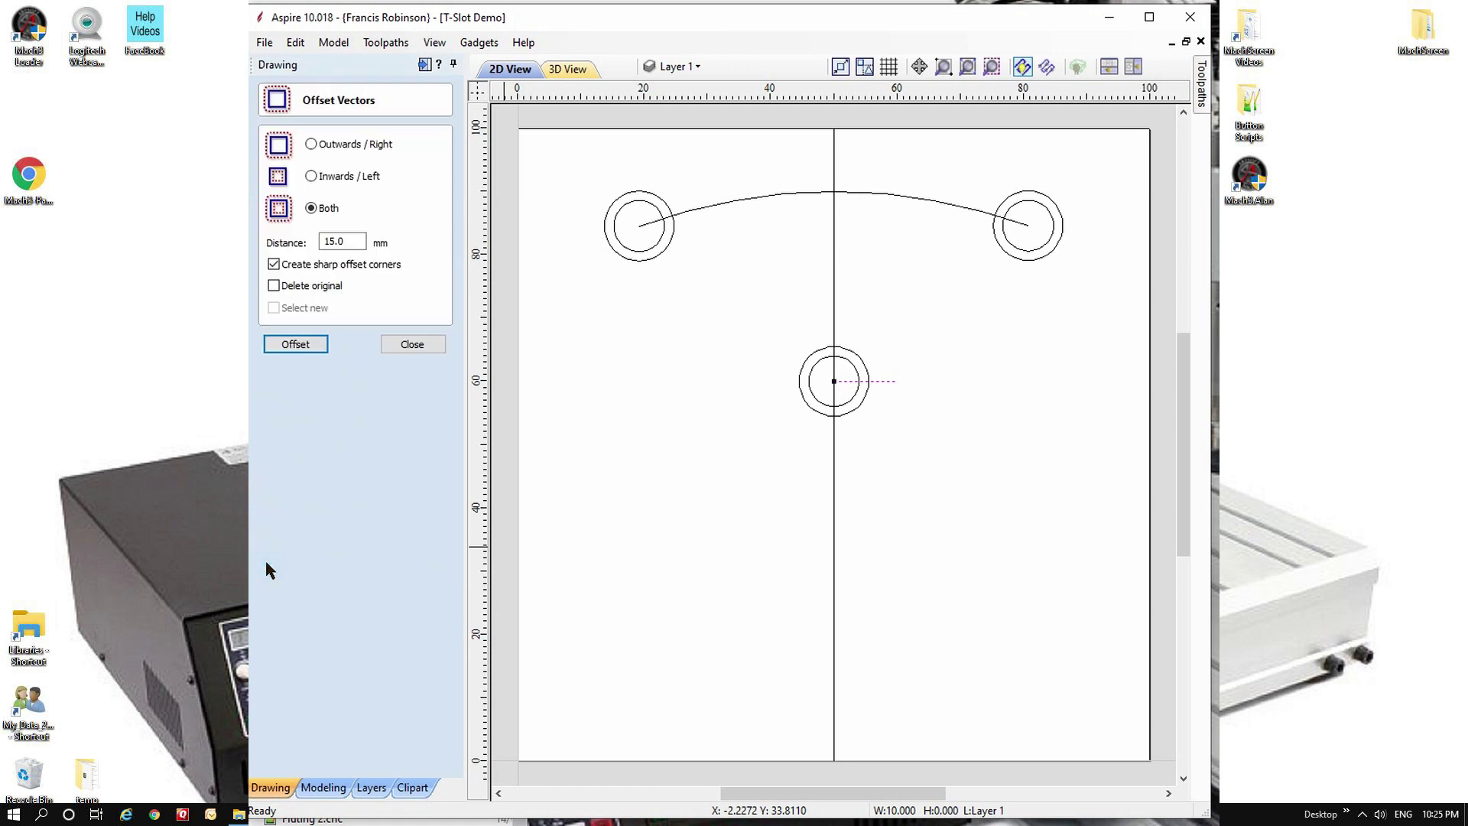
click(298, 344)
click(398, 344)
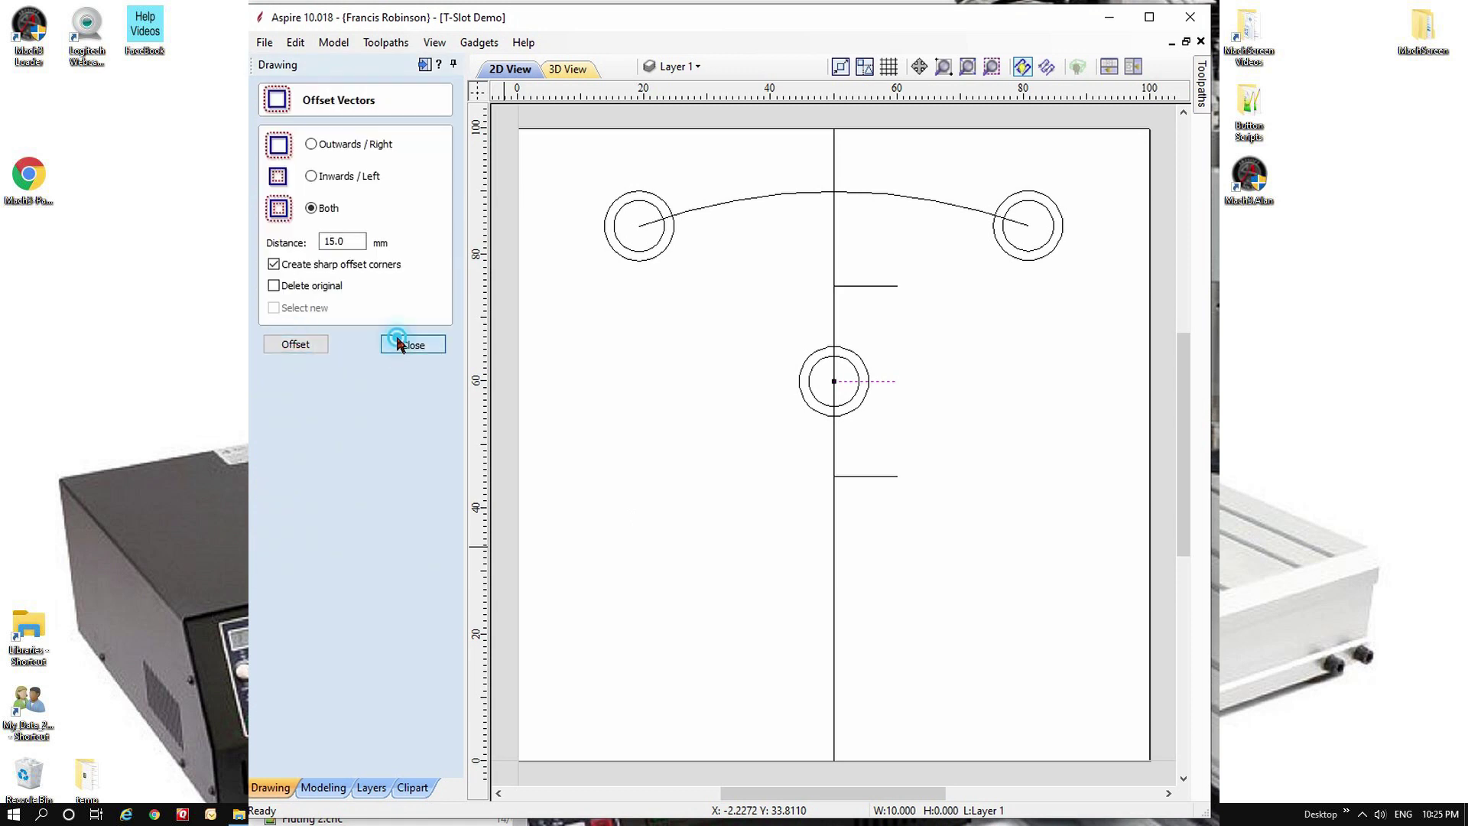
click(834, 533)
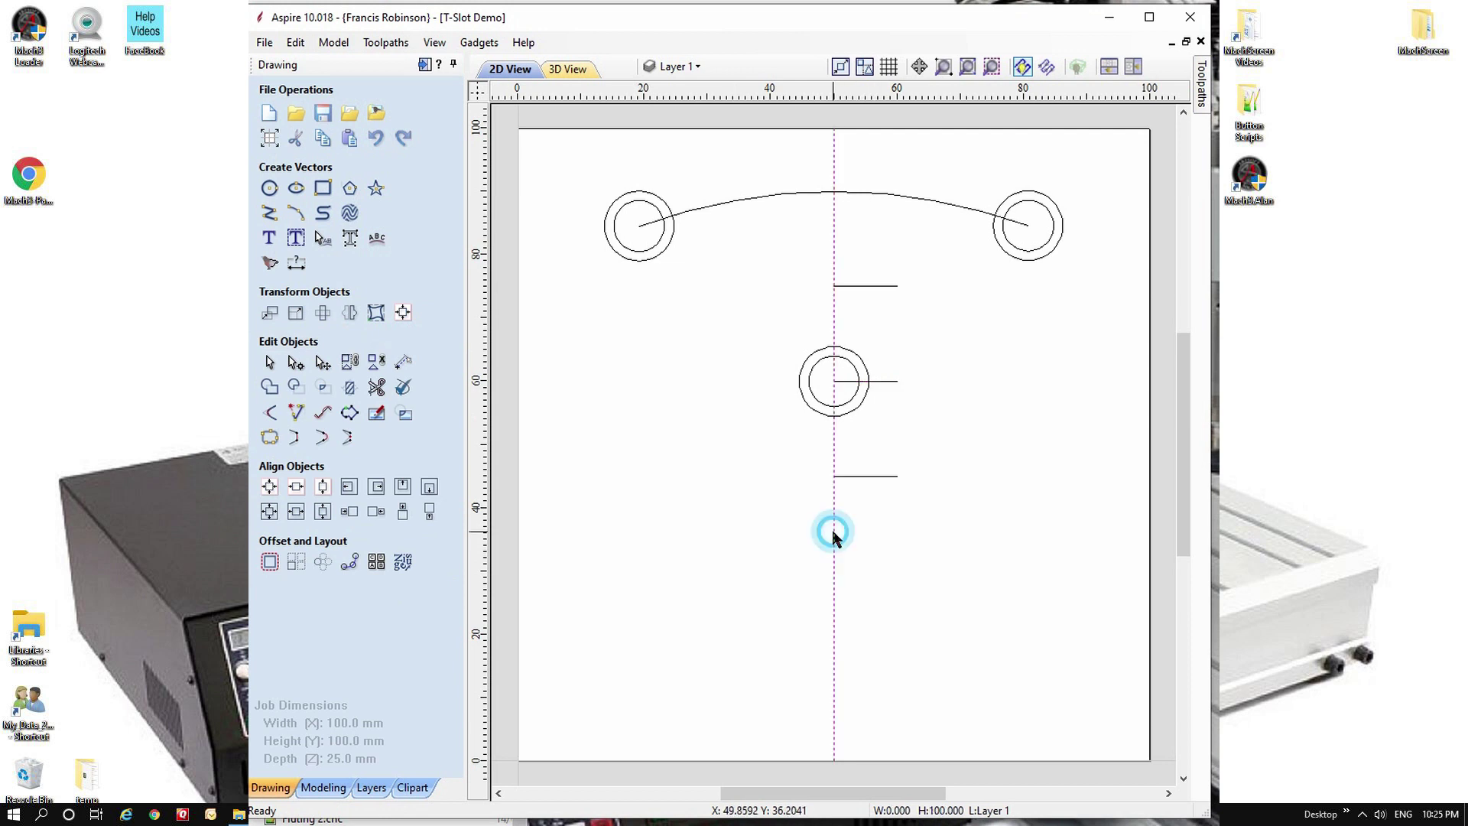
key(Delete)
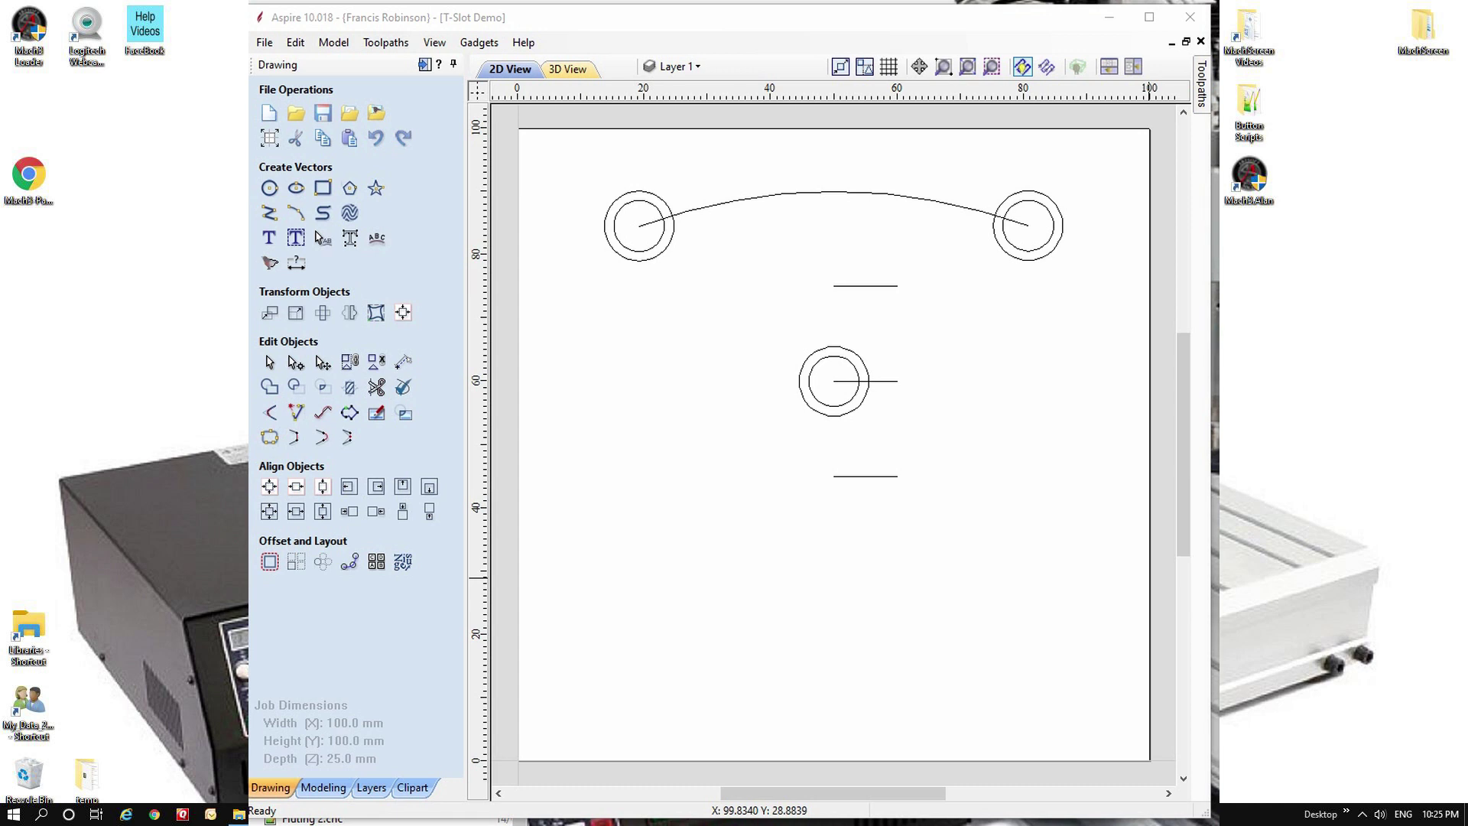
Draw a vertical line from the lower circle's centre up to 50,75.
click(269, 214)
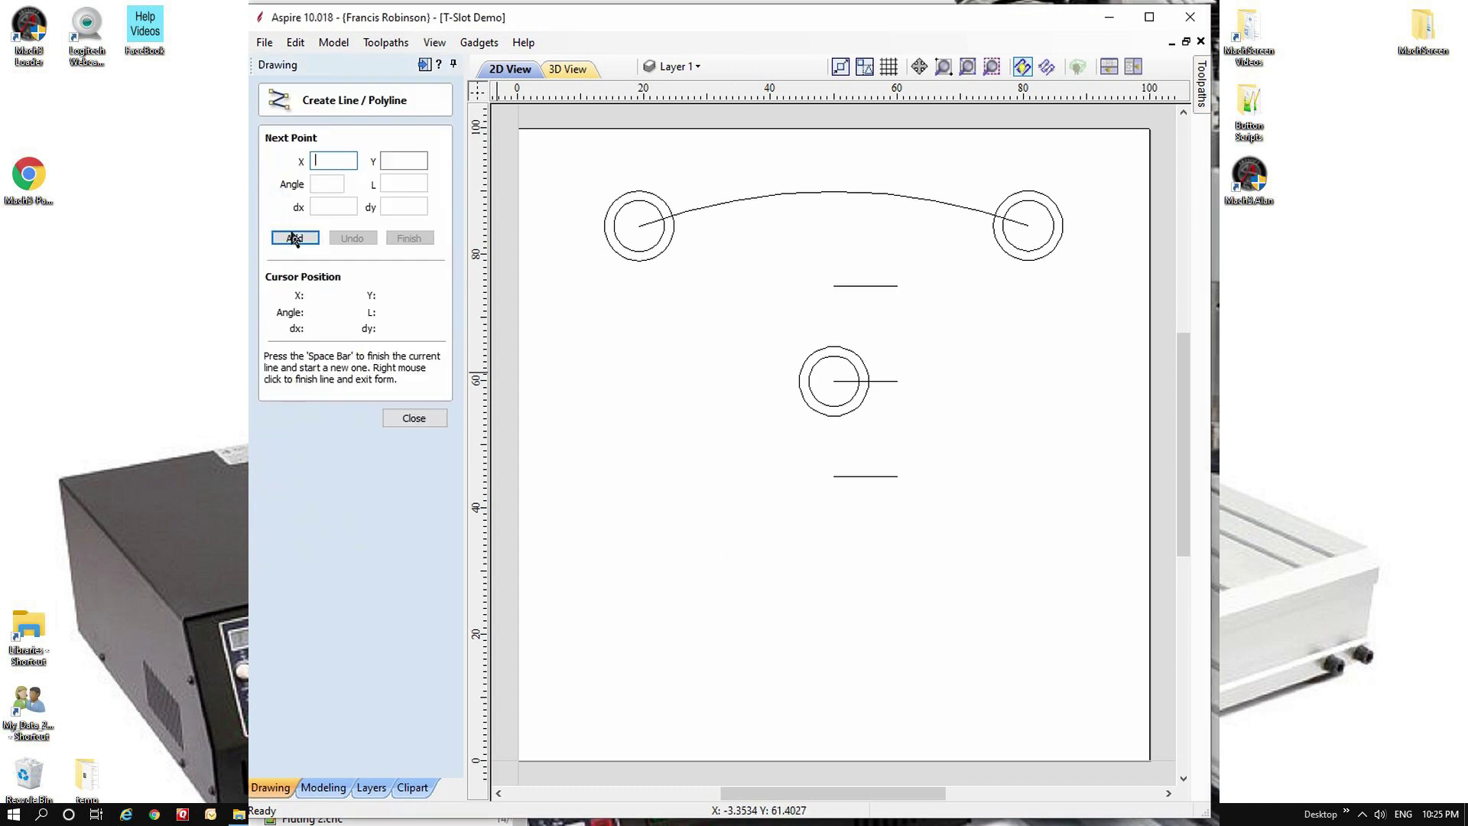
click(833, 380)
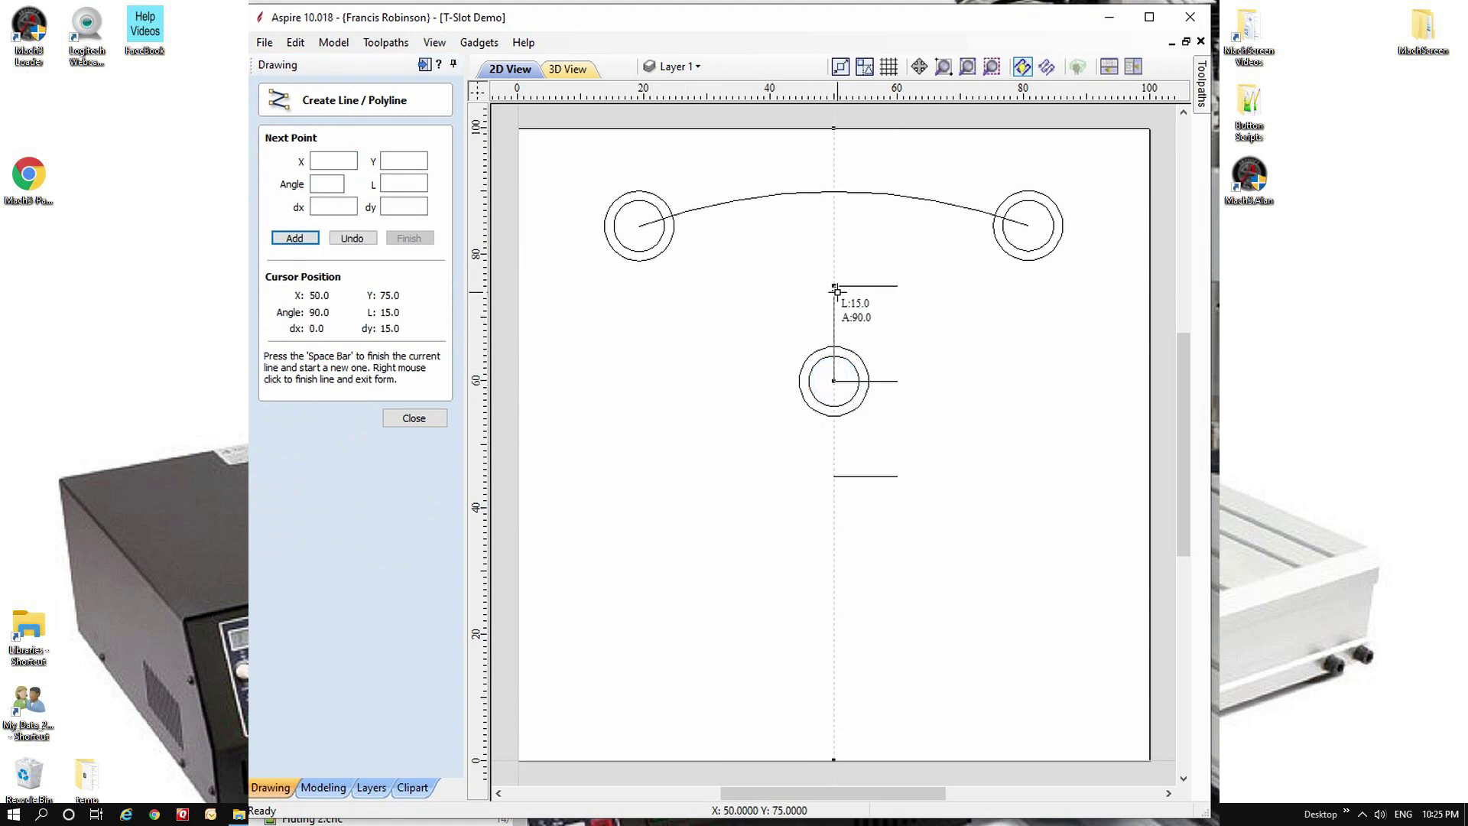
click(834, 287)
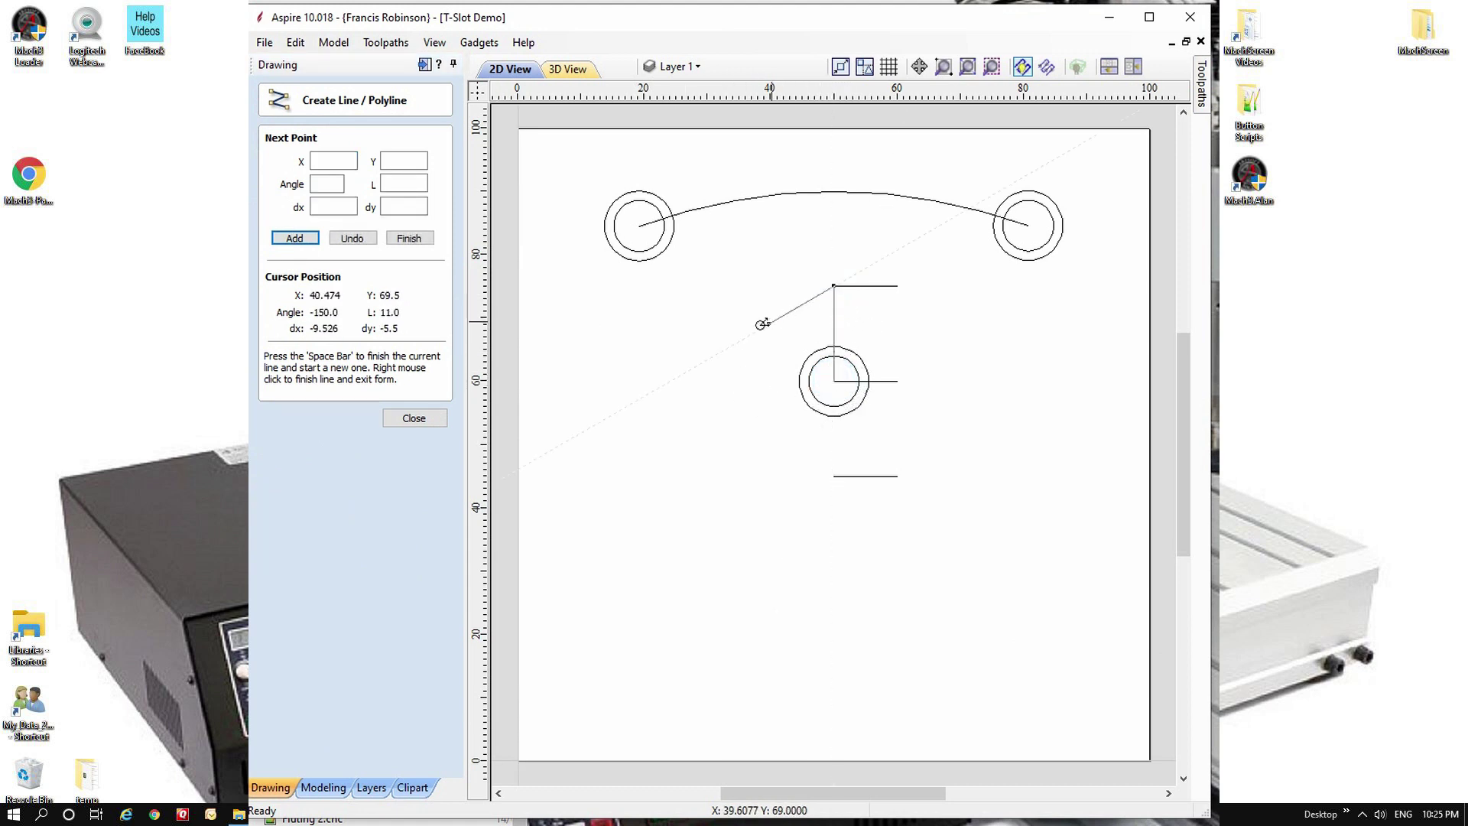
click(834, 380)
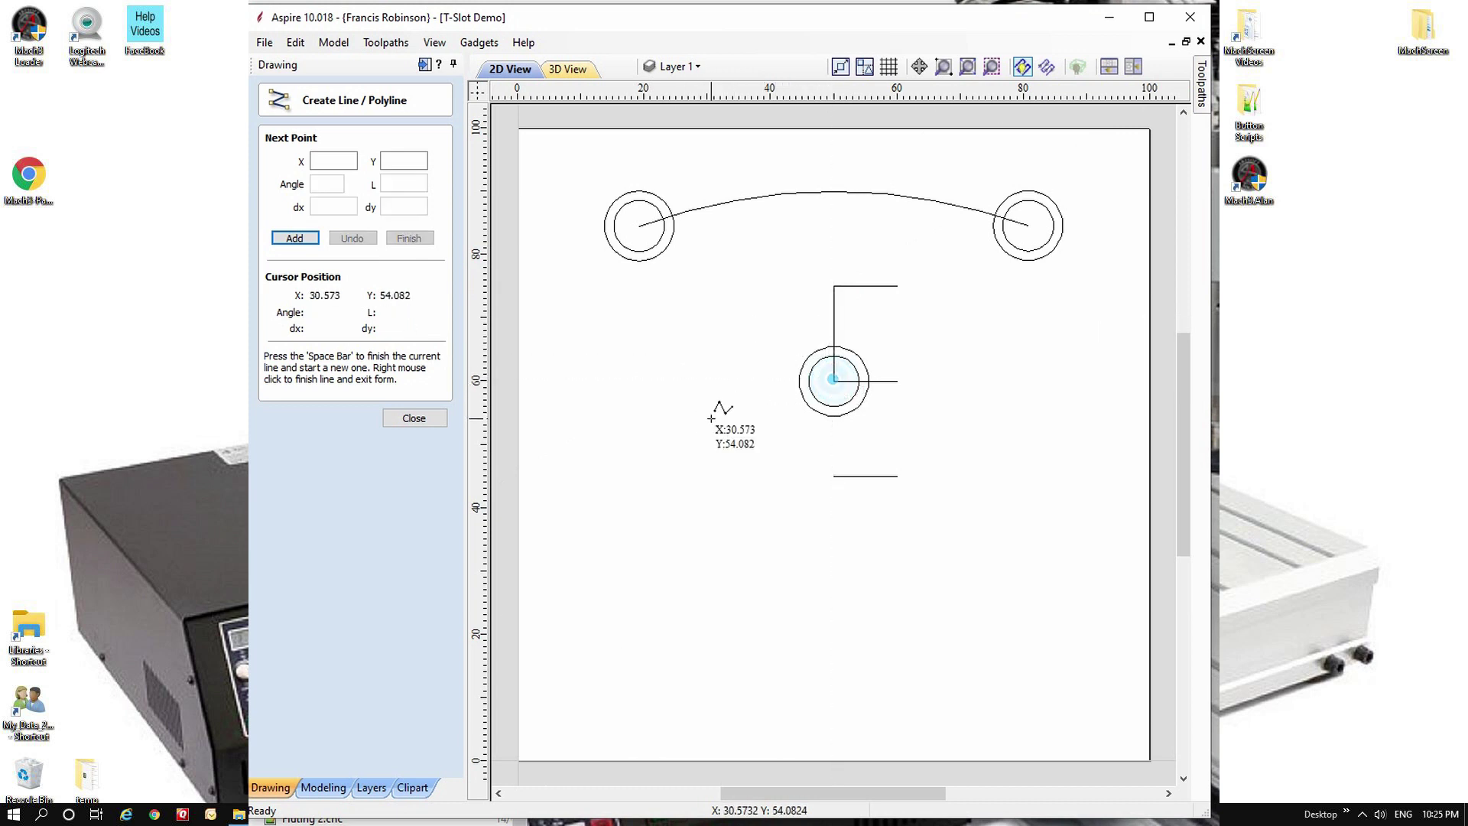
click(414, 418)
Delete the three horizontal construction lines at Y 45, 60 and 75.
click(877, 477)
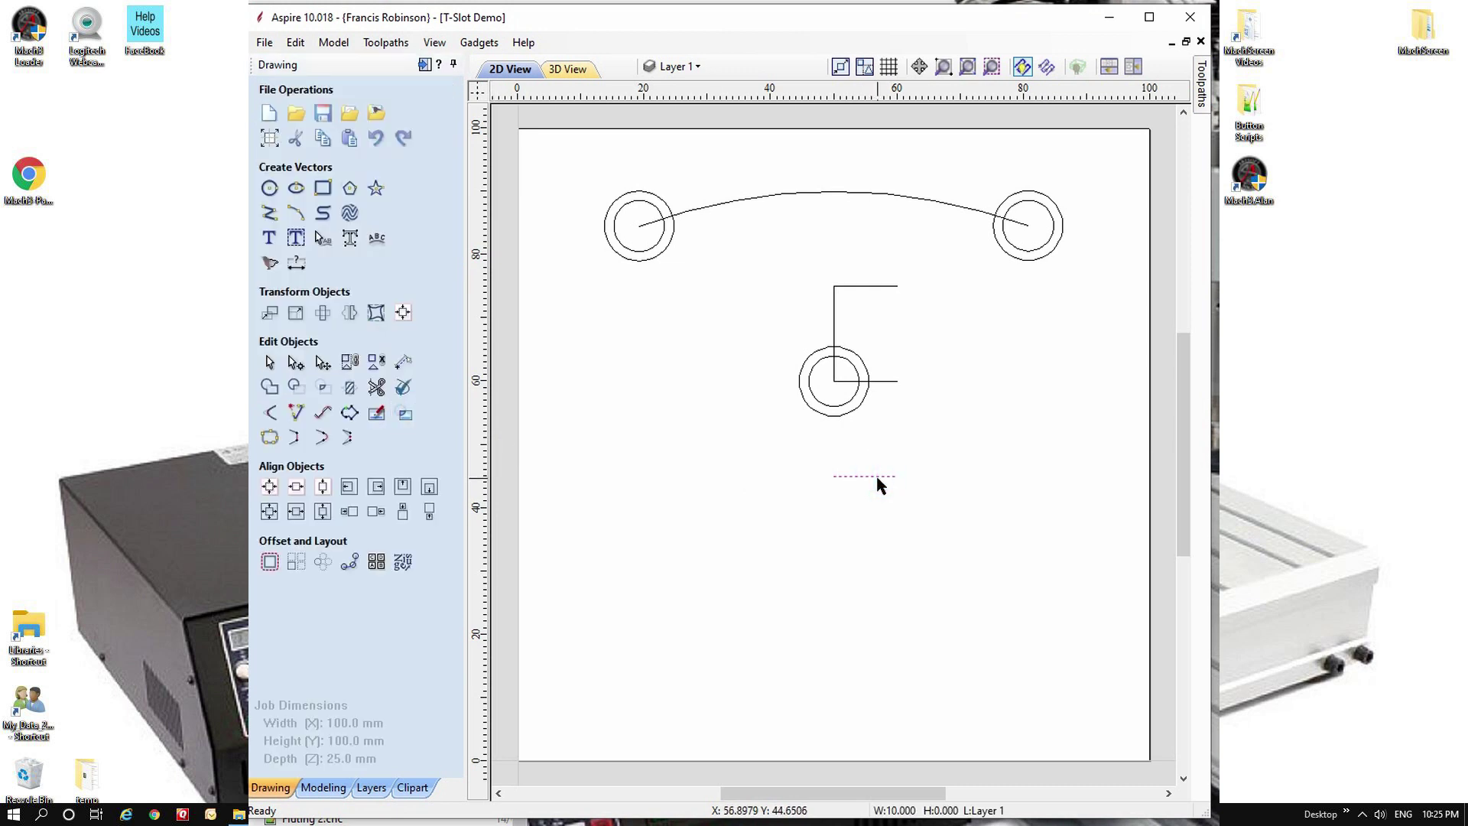
shift+click(881, 380)
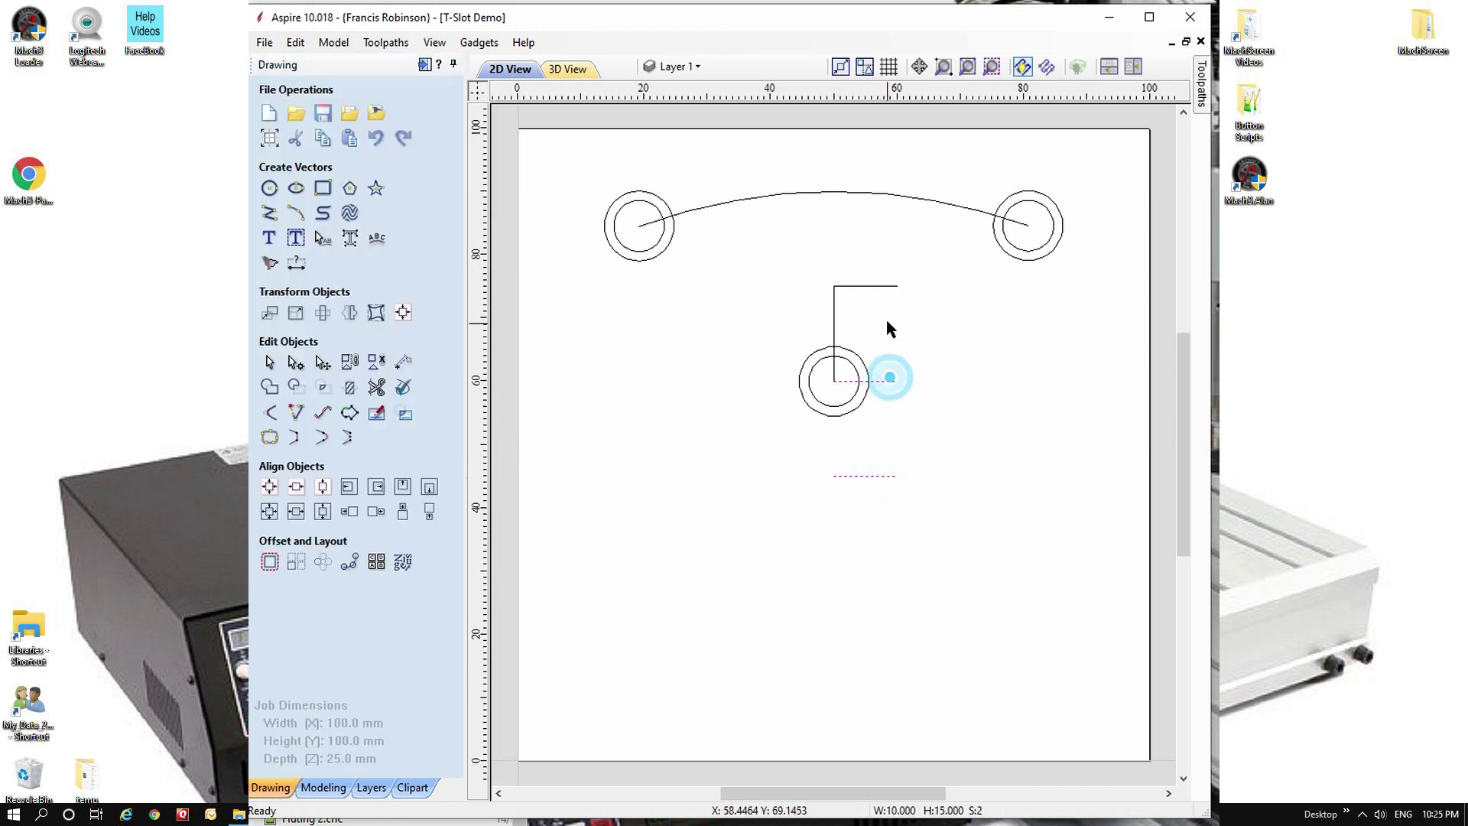
shift+click(887, 287)
key(Delete)
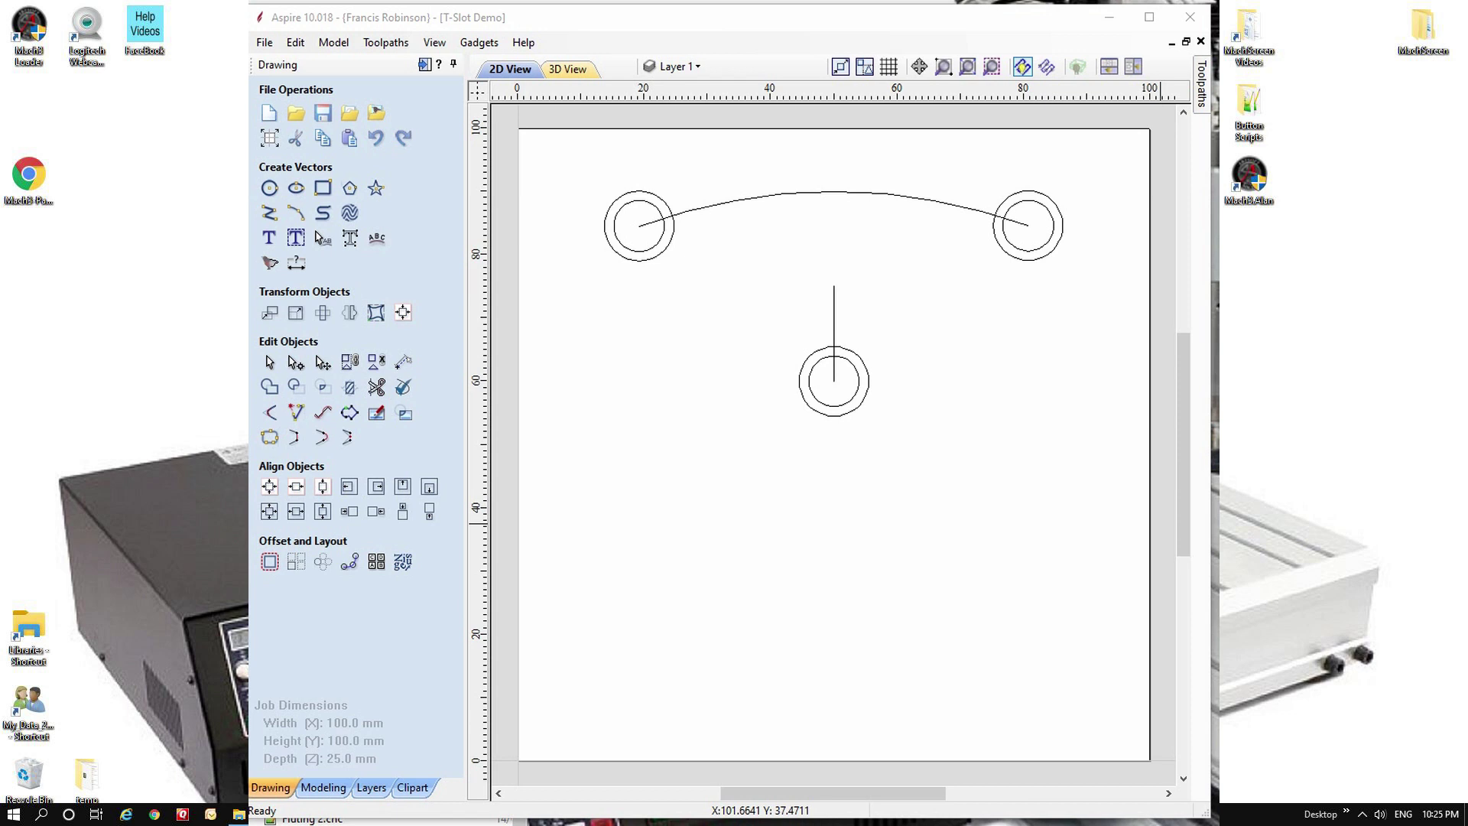
Calculate a 12 mm-deep inside profile on the lower inner circle with spiral ramps, named 'Small Bore'.
click(425, 65)
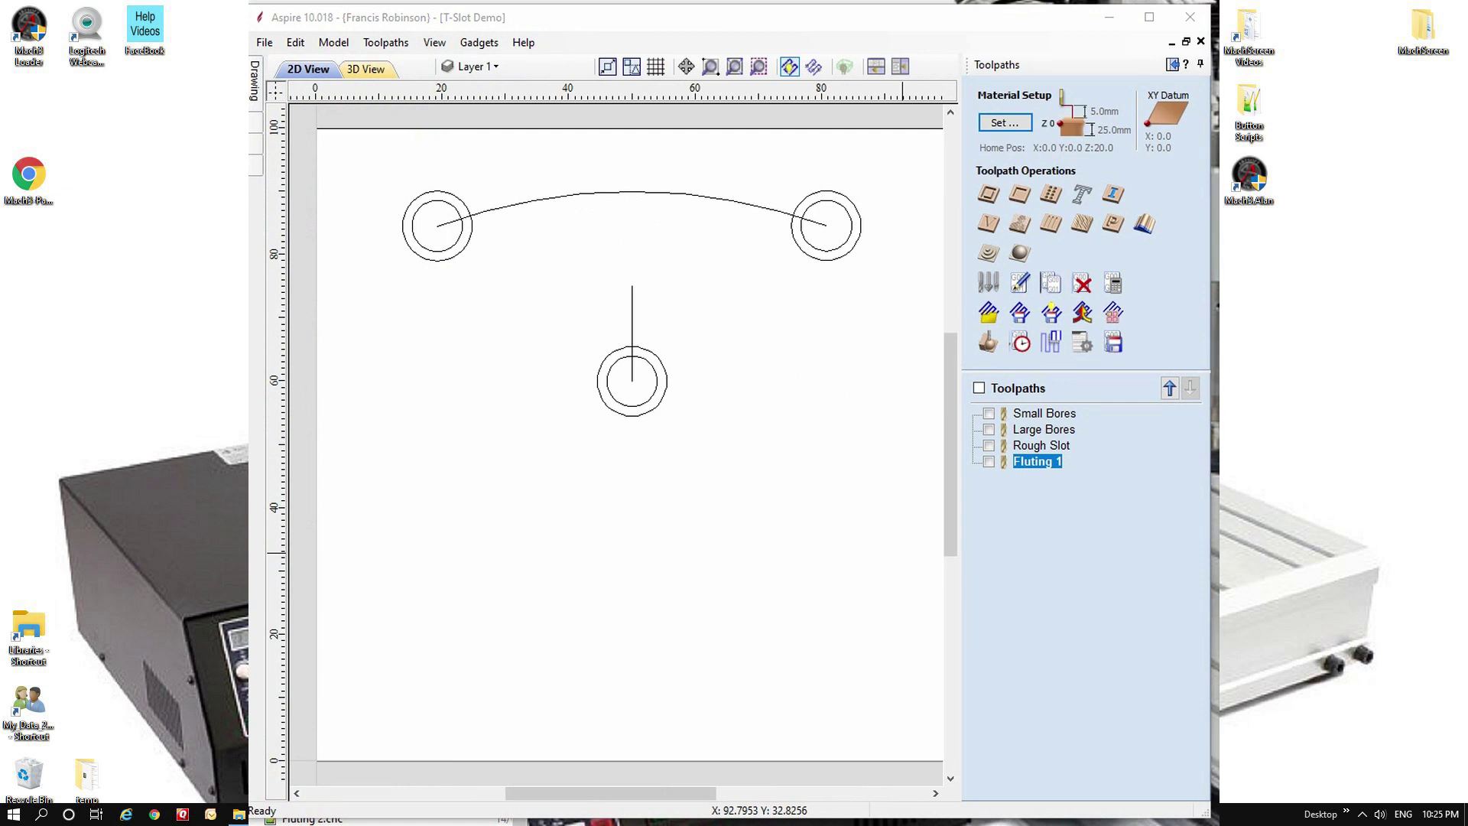
click(652, 397)
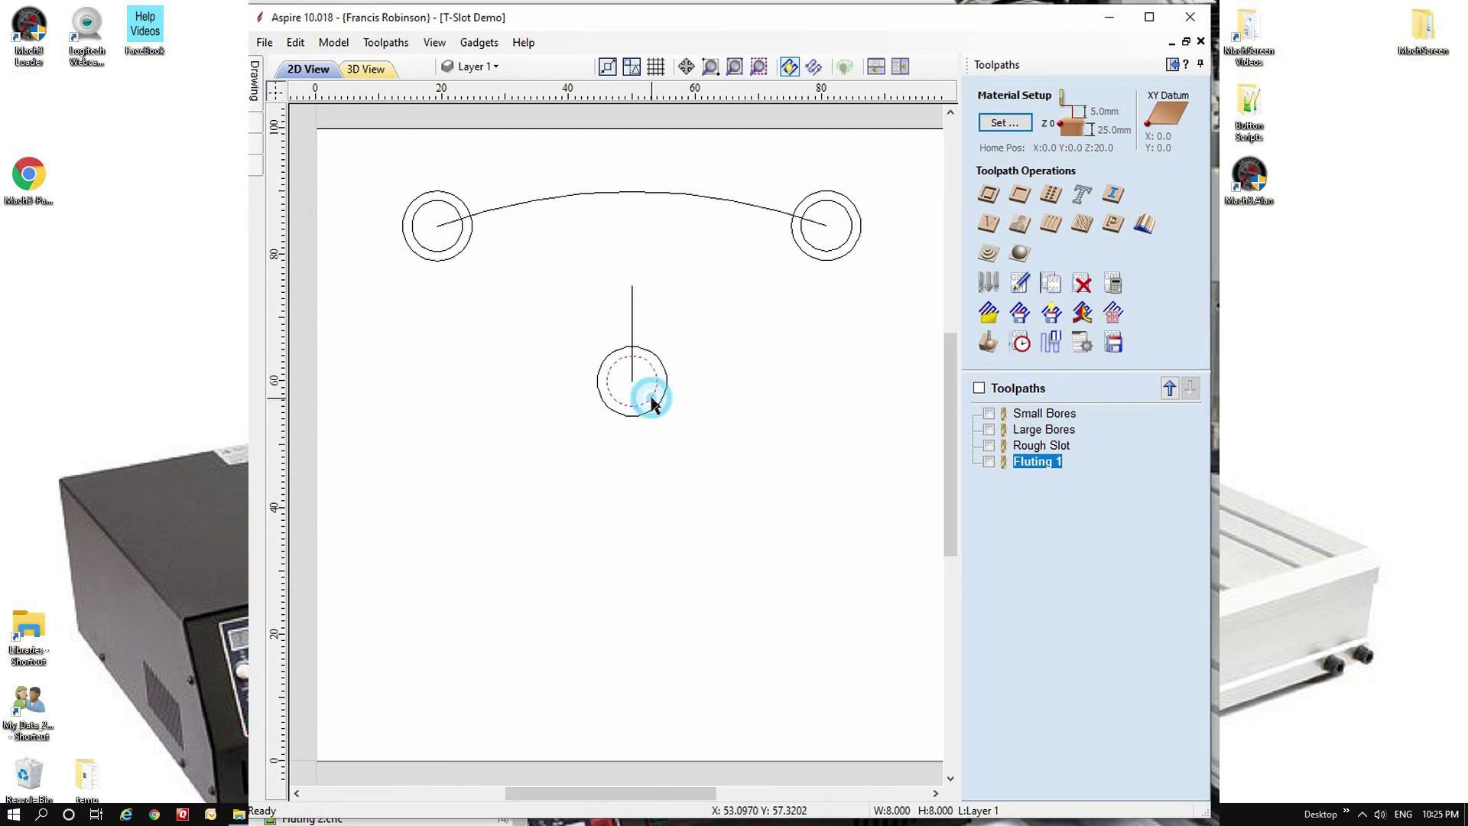
click(989, 196)
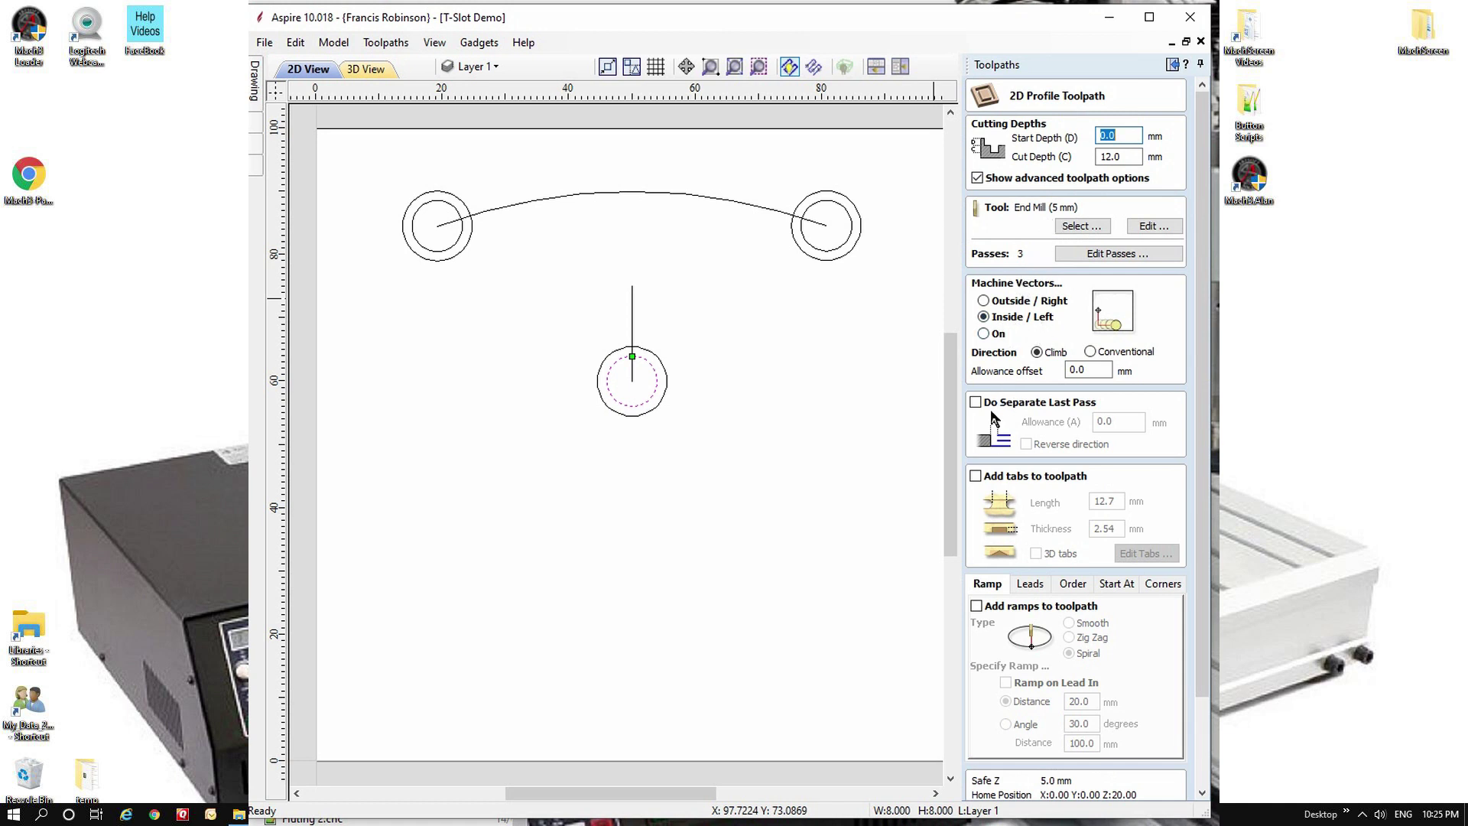
click(977, 606)
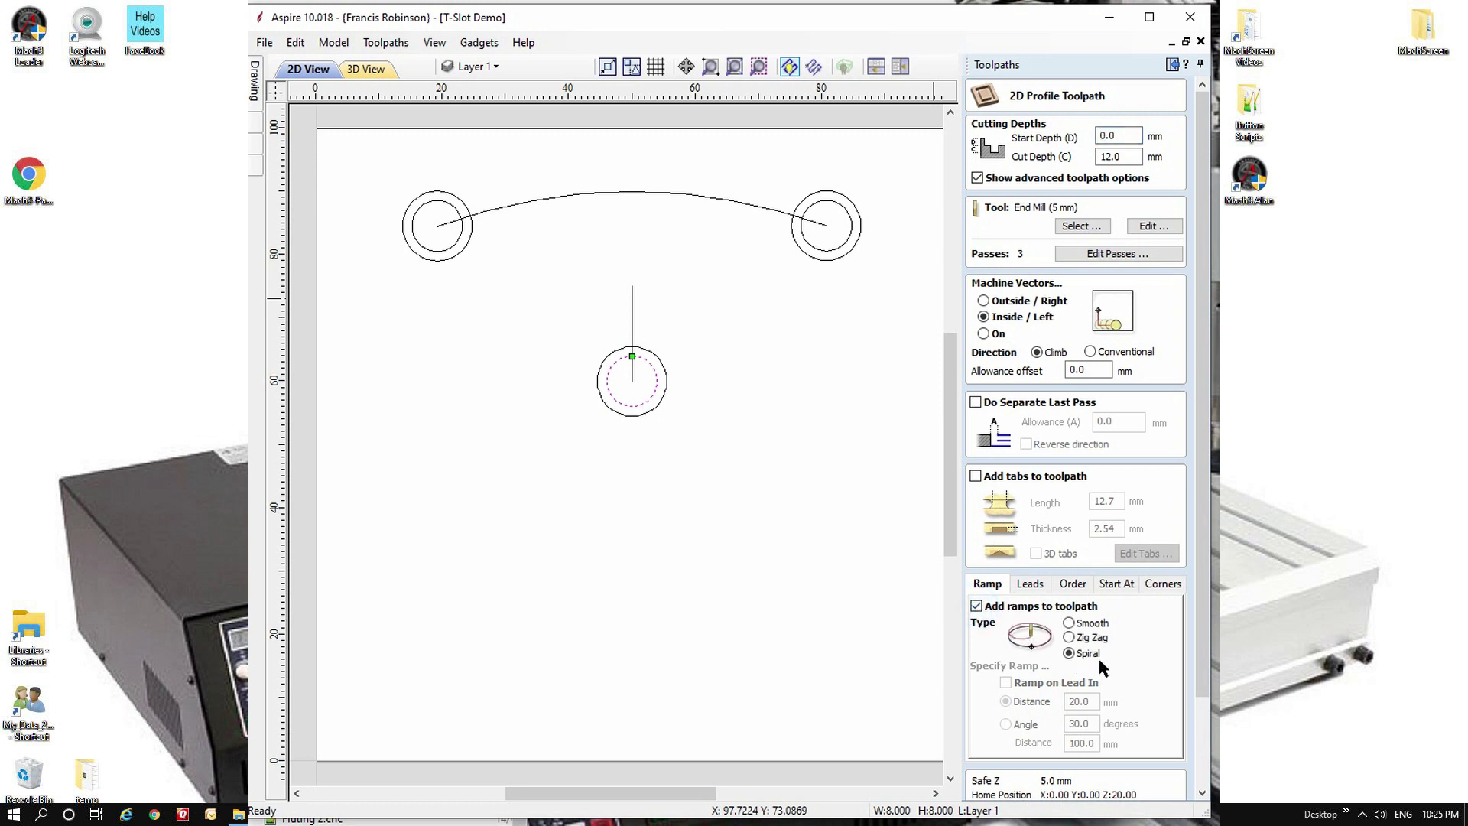
scroll(1050, 699, down, 3)
scroll(1050, 700, down, 1)
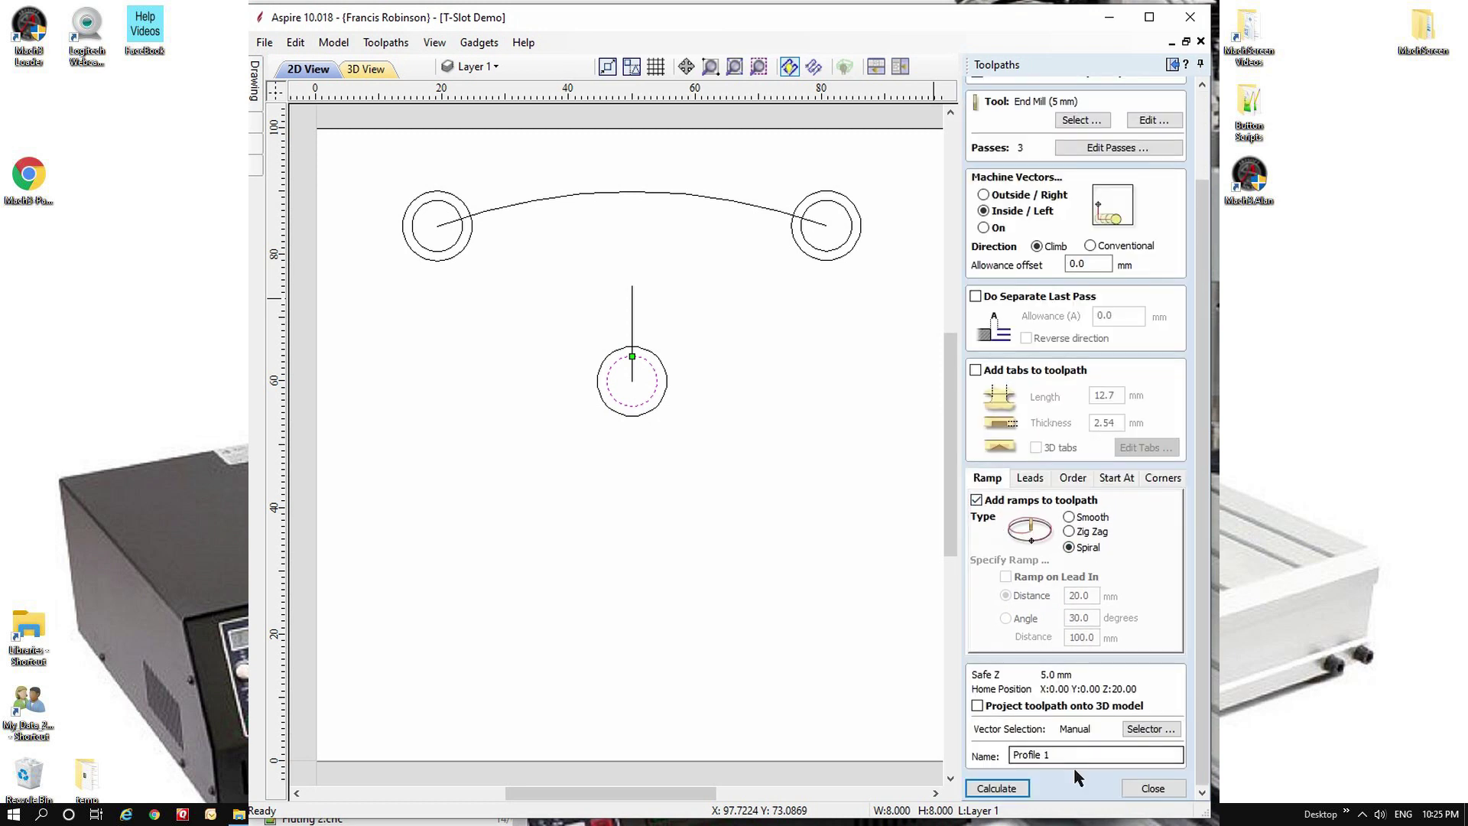
drag(1071, 756, 991, 755)
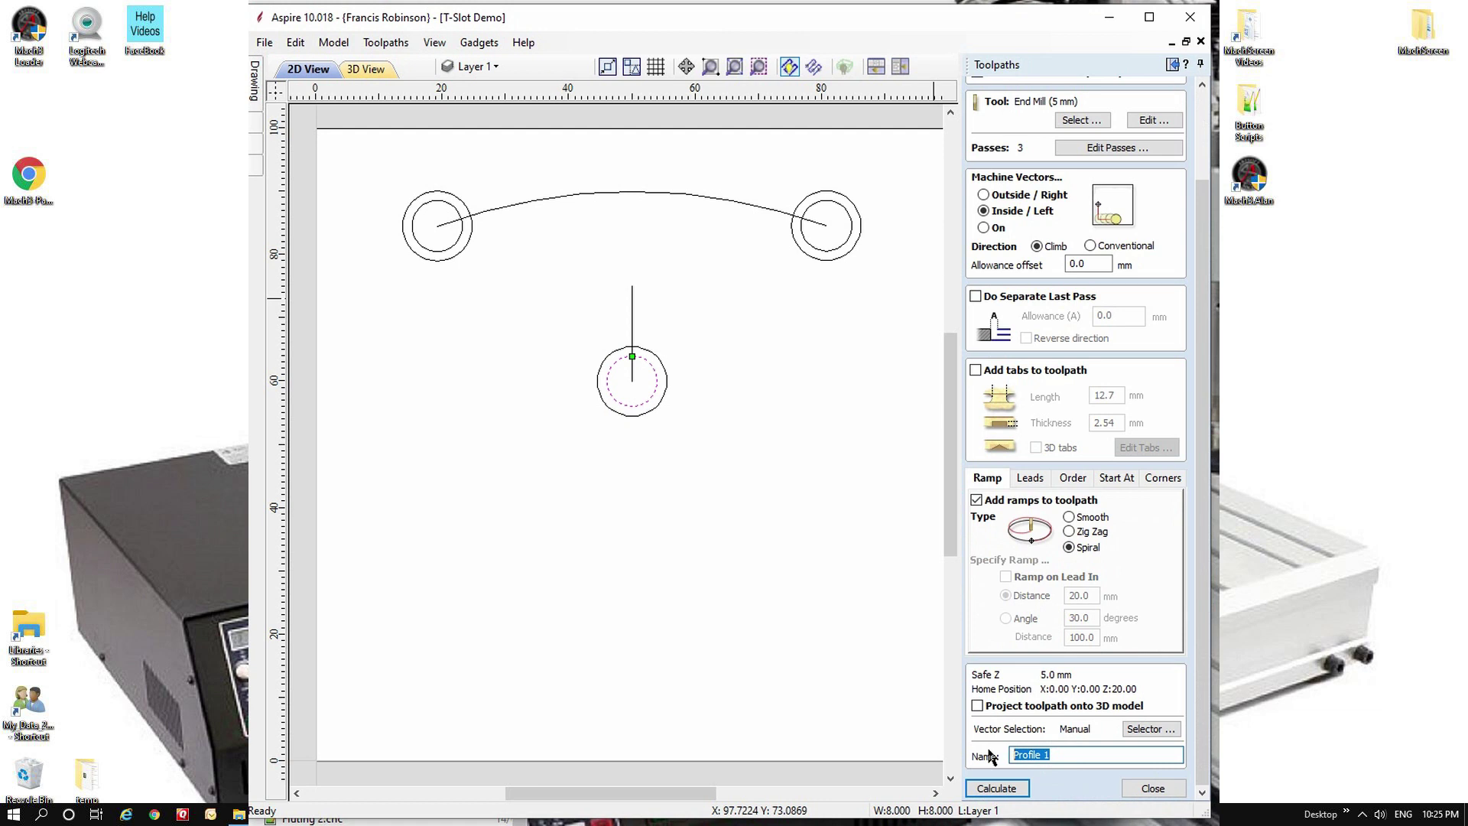
text(Small Bore)
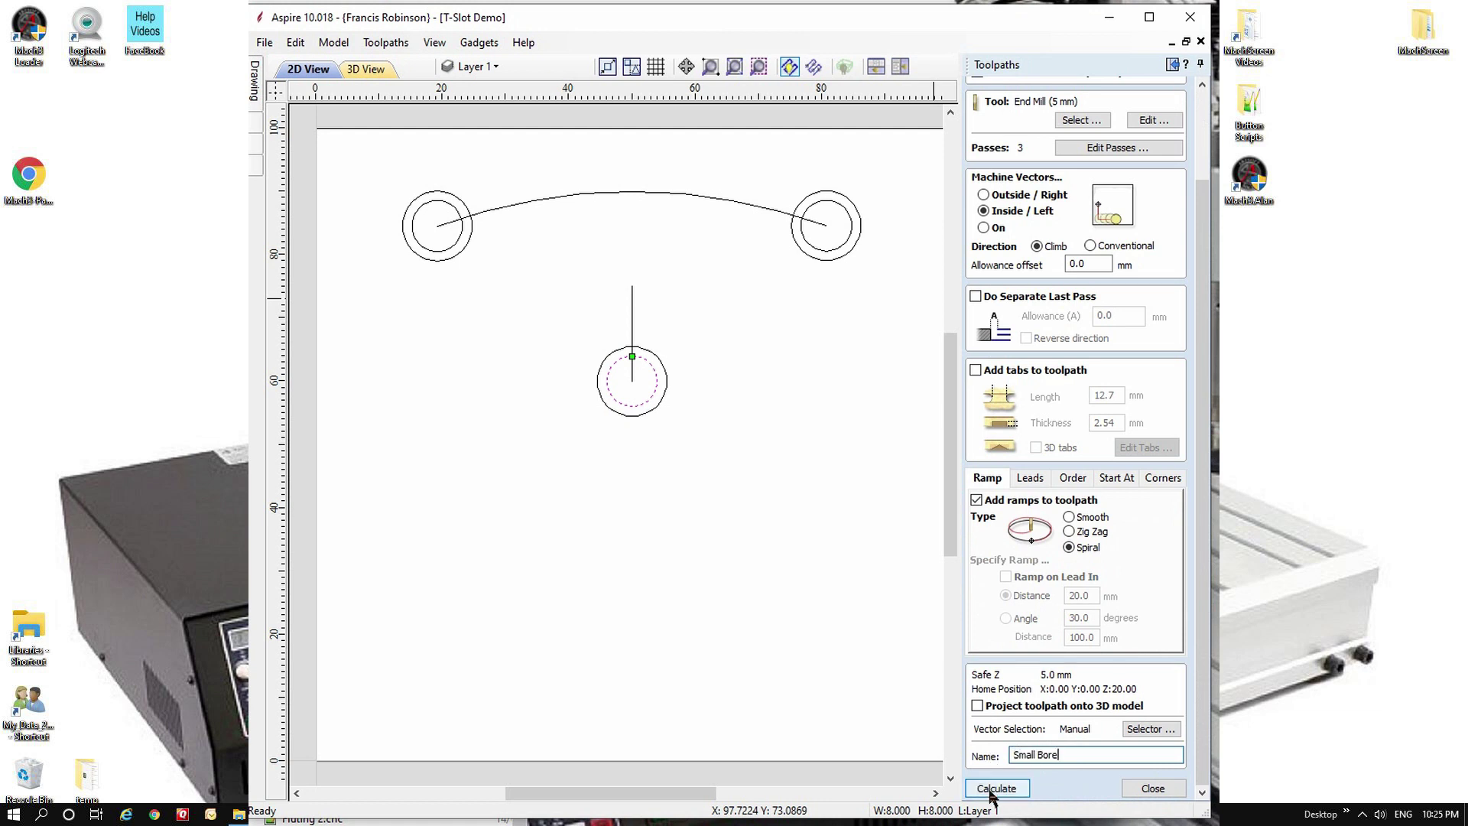
click(996, 789)
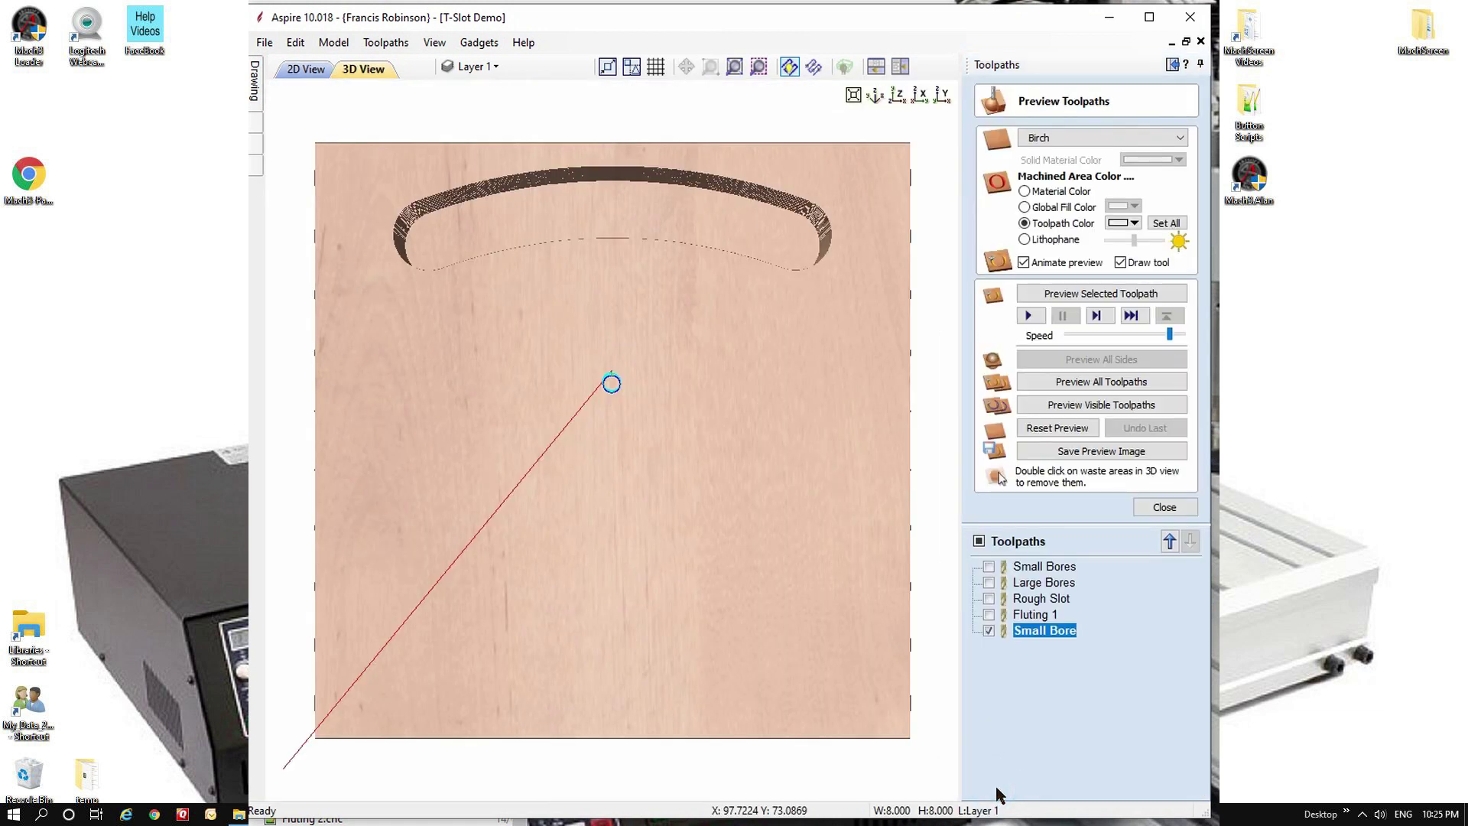
Preview the Small Bore toolpath and duplicate it.
click(1074, 294)
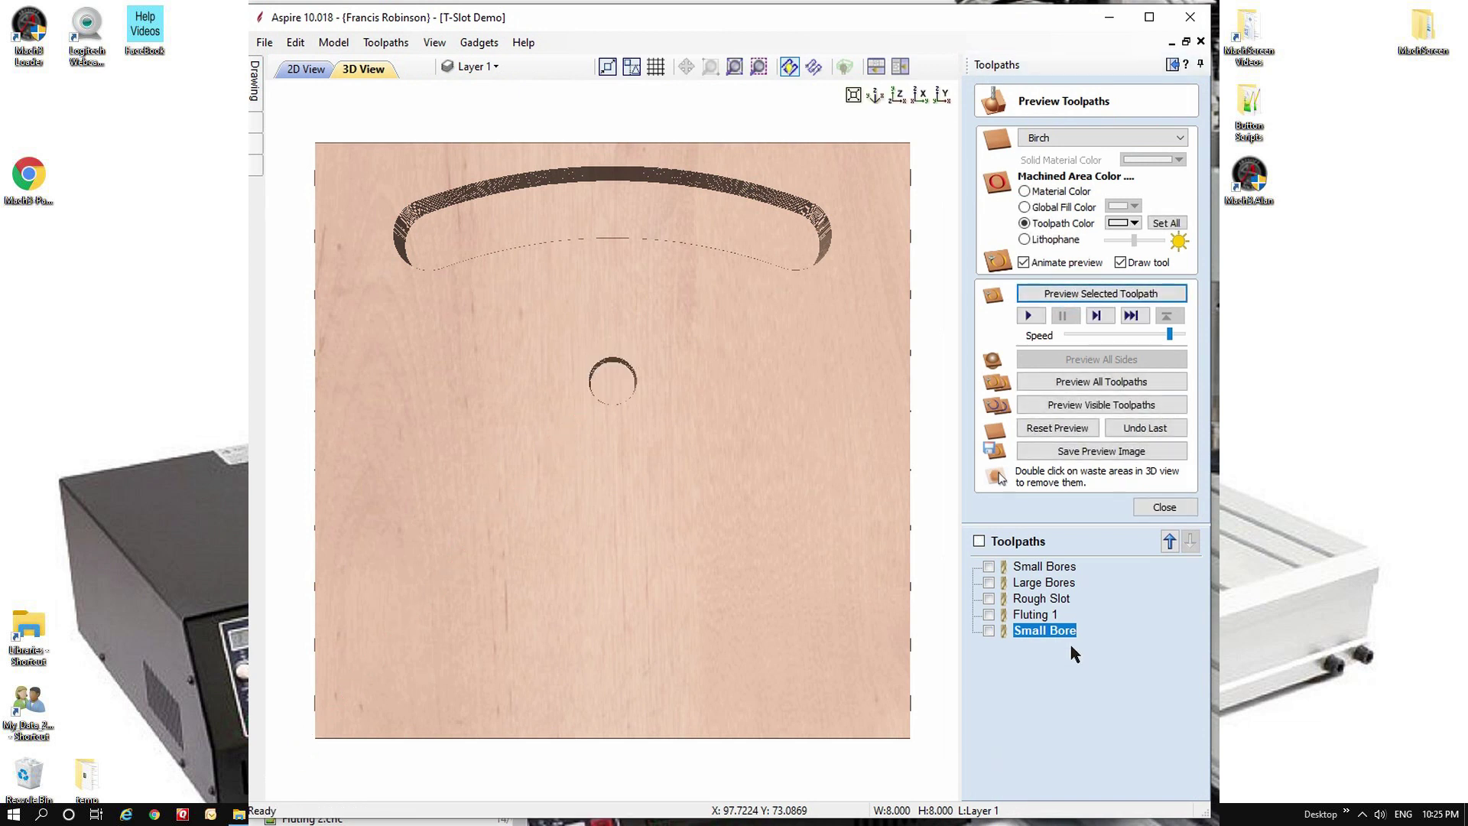
right_click(1028, 632)
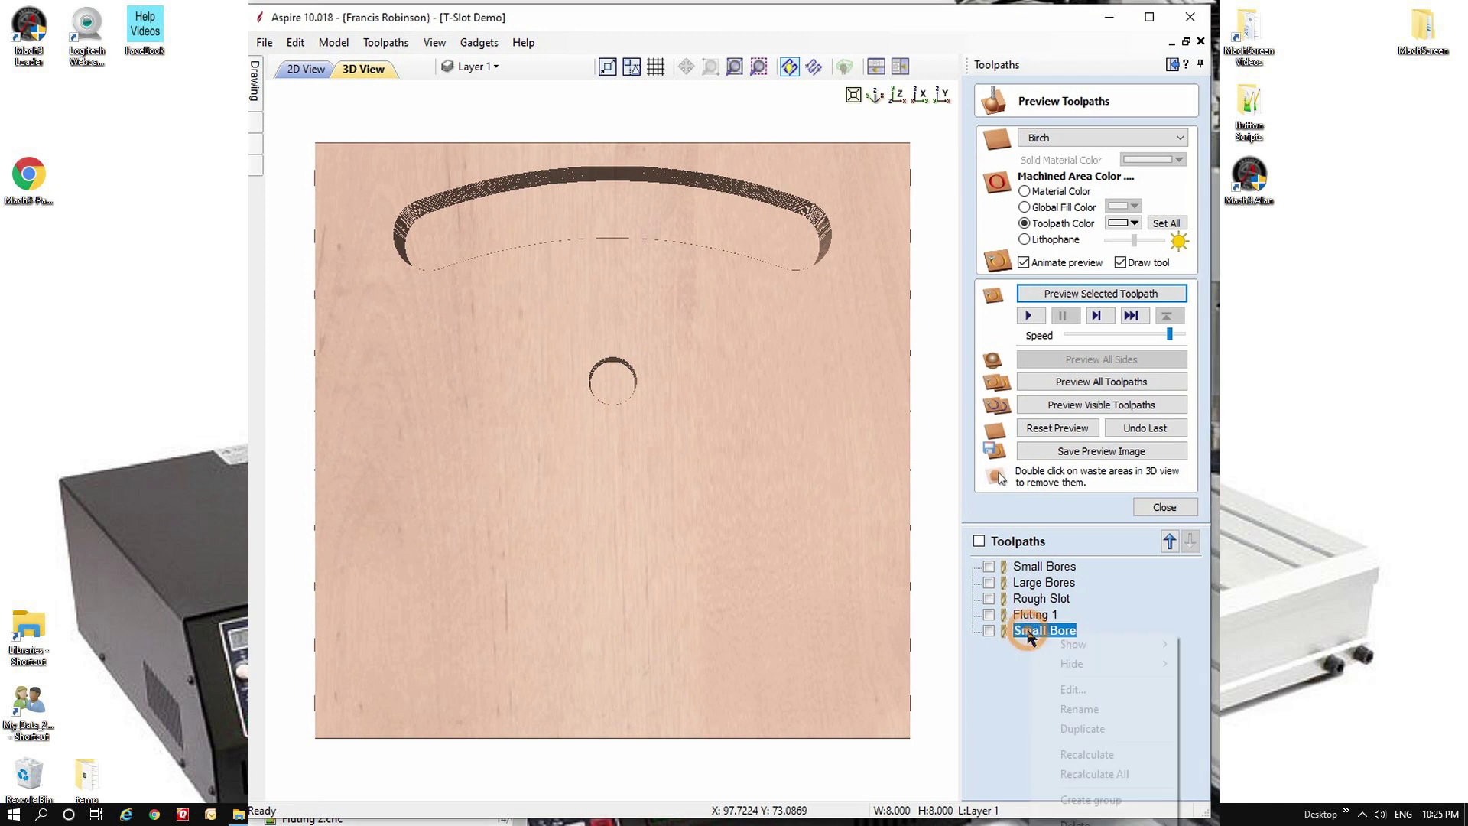
click(1080, 728)
Retarget the copy to the outer 11 mm circle, rename it 'Large Bore', and calculate.
double_click(1029, 648)
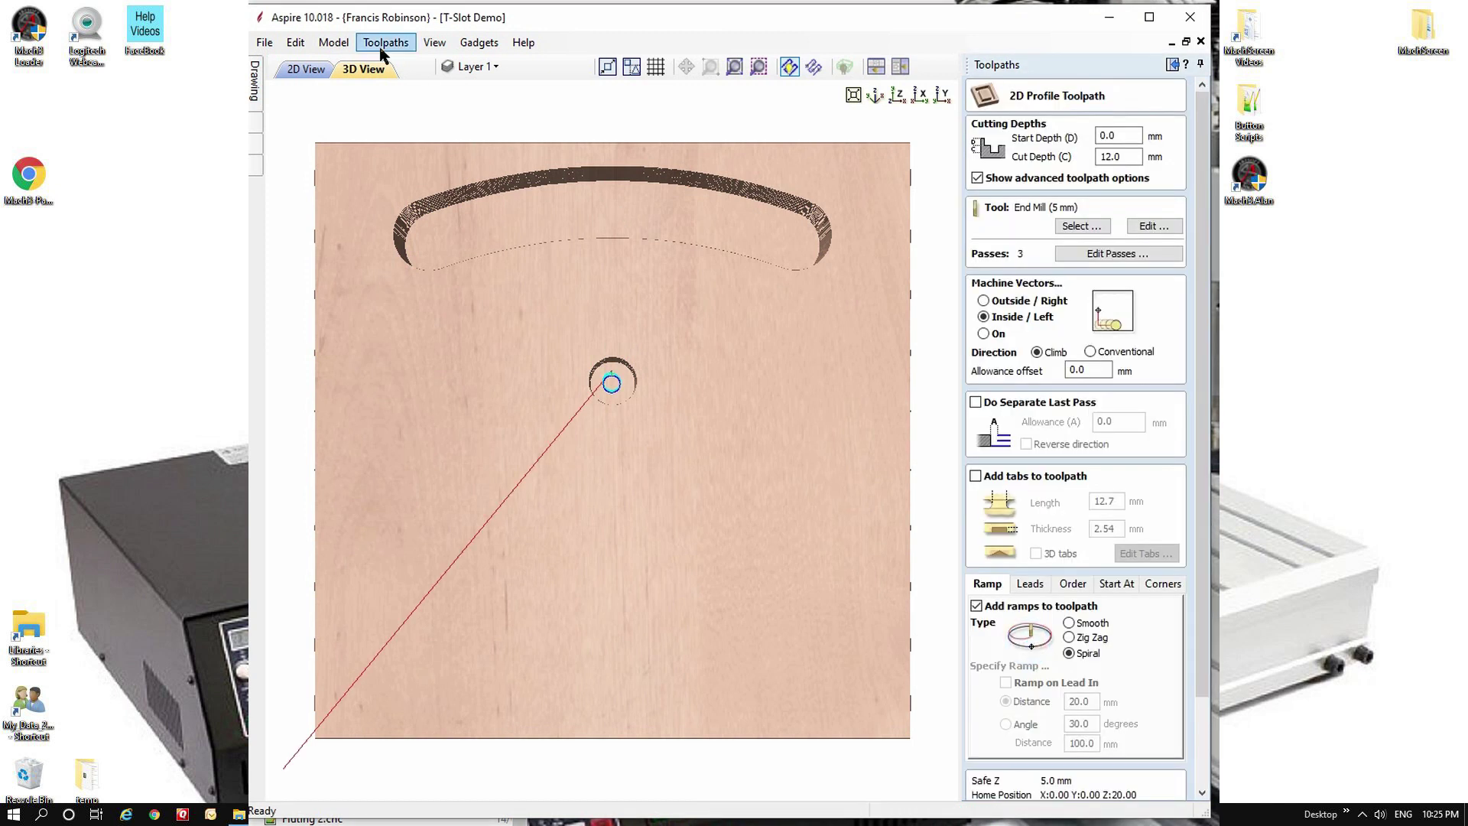
click(305, 69)
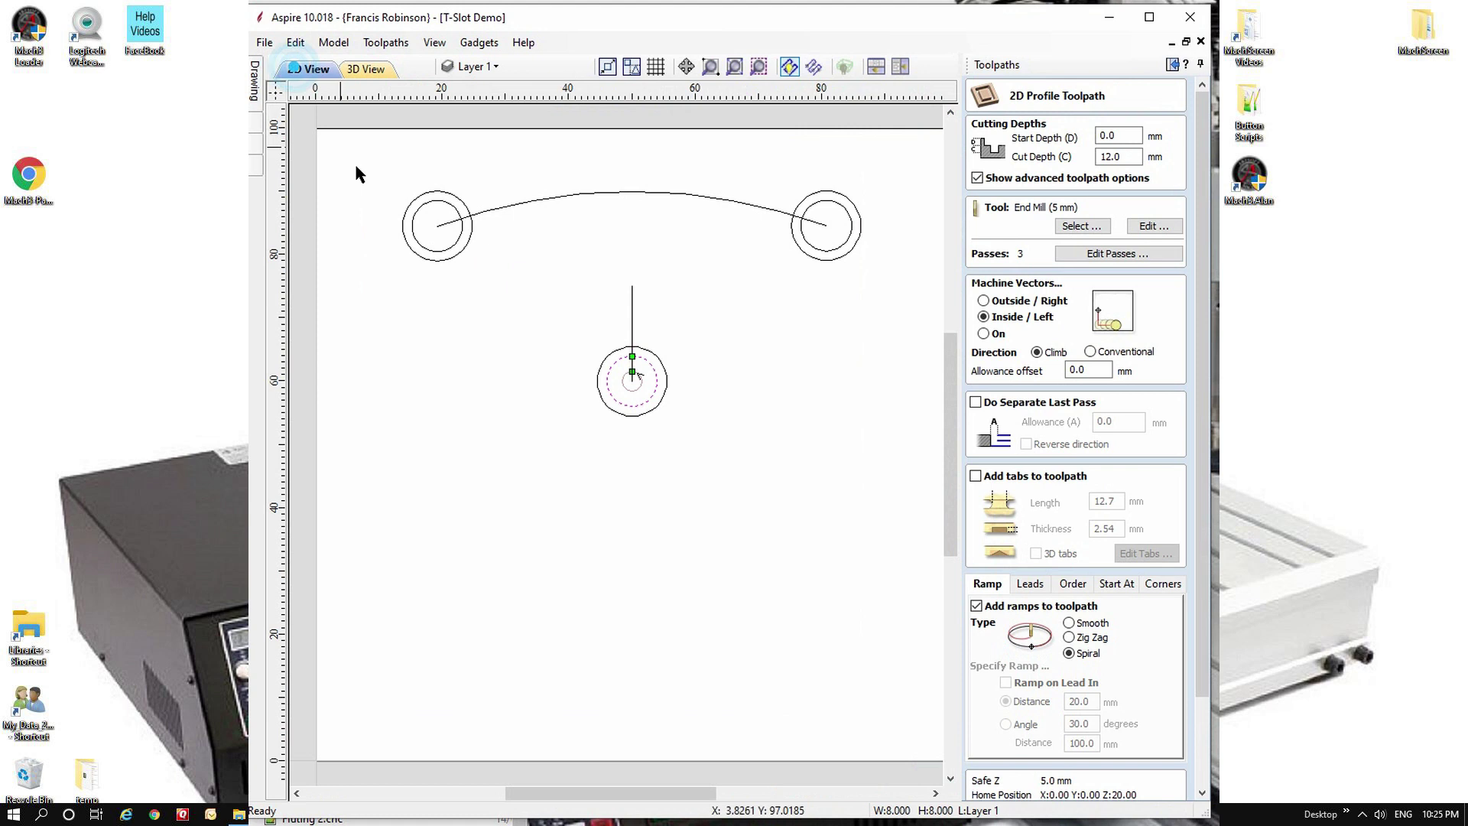
click(627, 415)
scroll(1002, 676, down, 3)
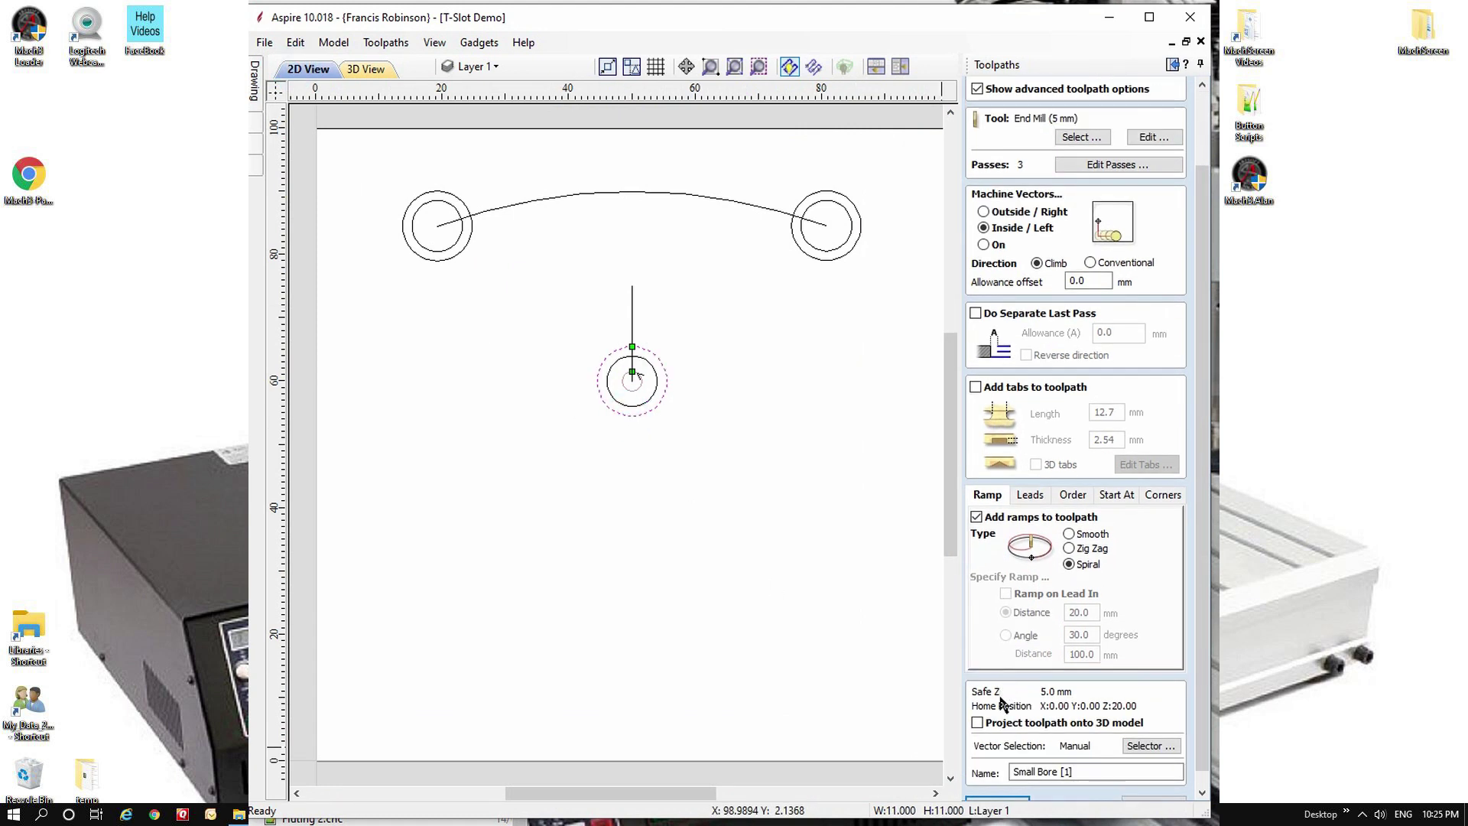
triple_click(1085, 755)
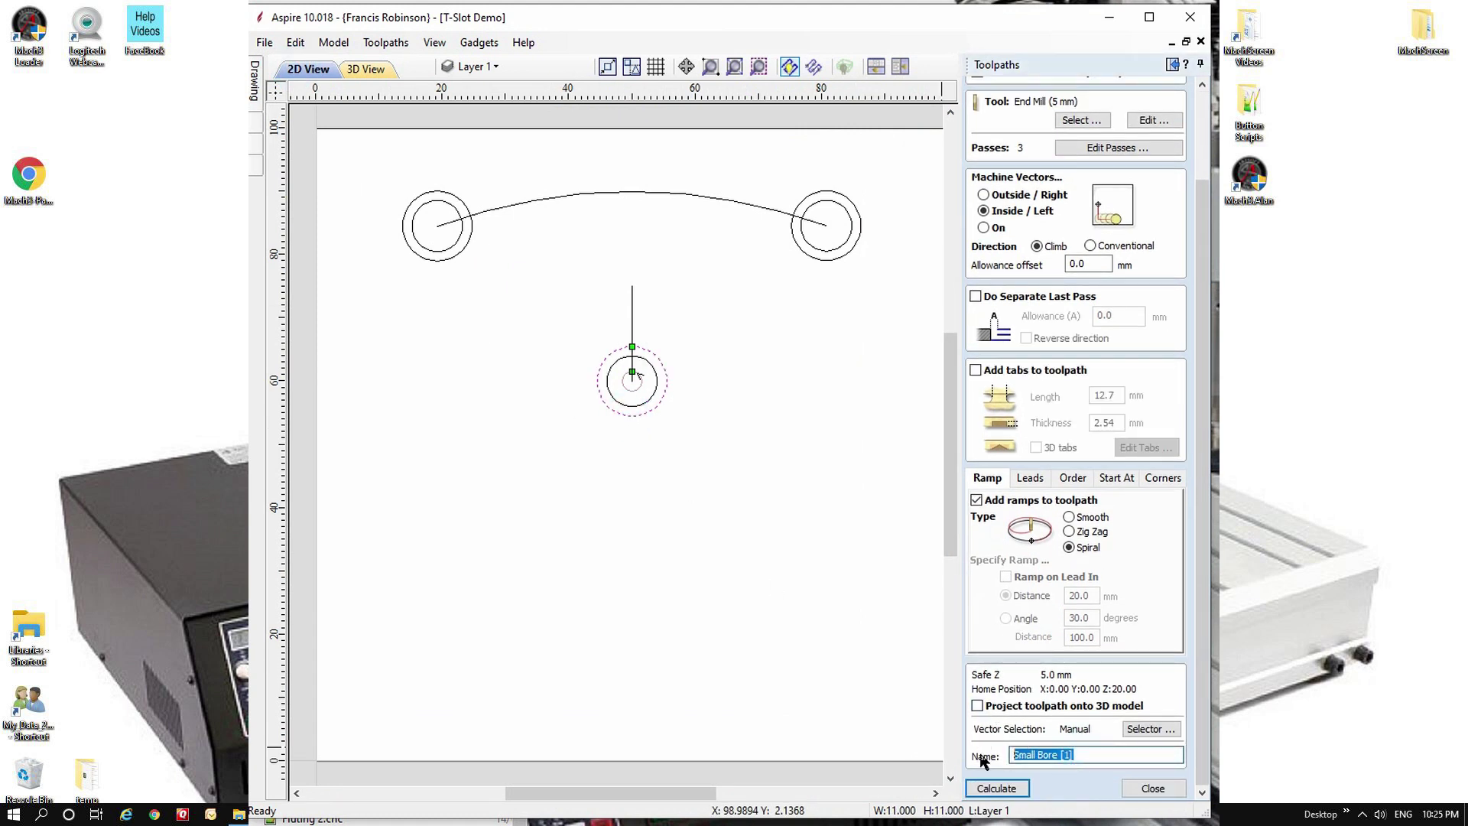
text(Large Bore)
click(994, 784)
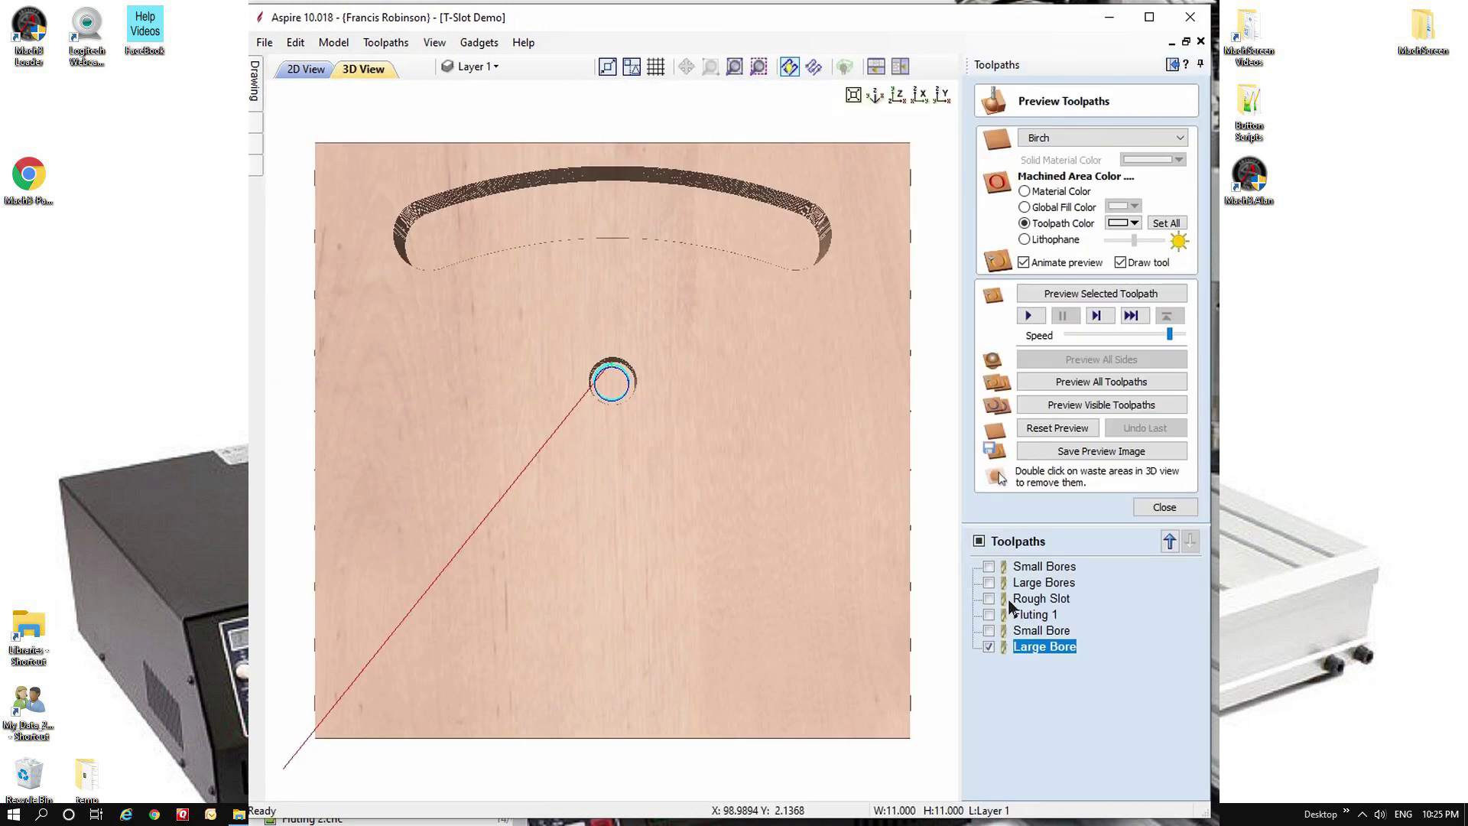
Preview Large Bore, then select the vertical line for a new profile toolpath.
click(1054, 295)
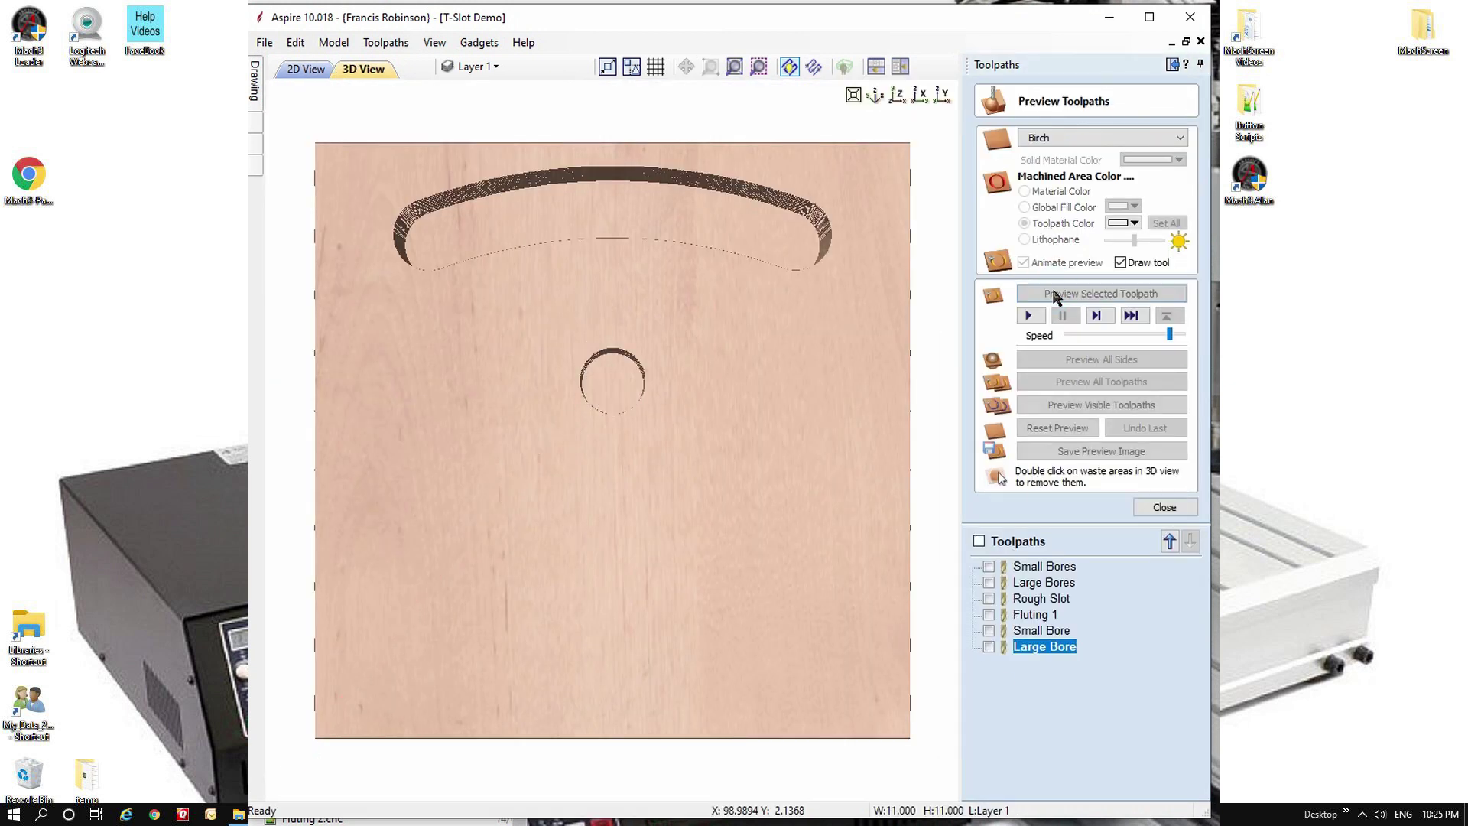
click(304, 71)
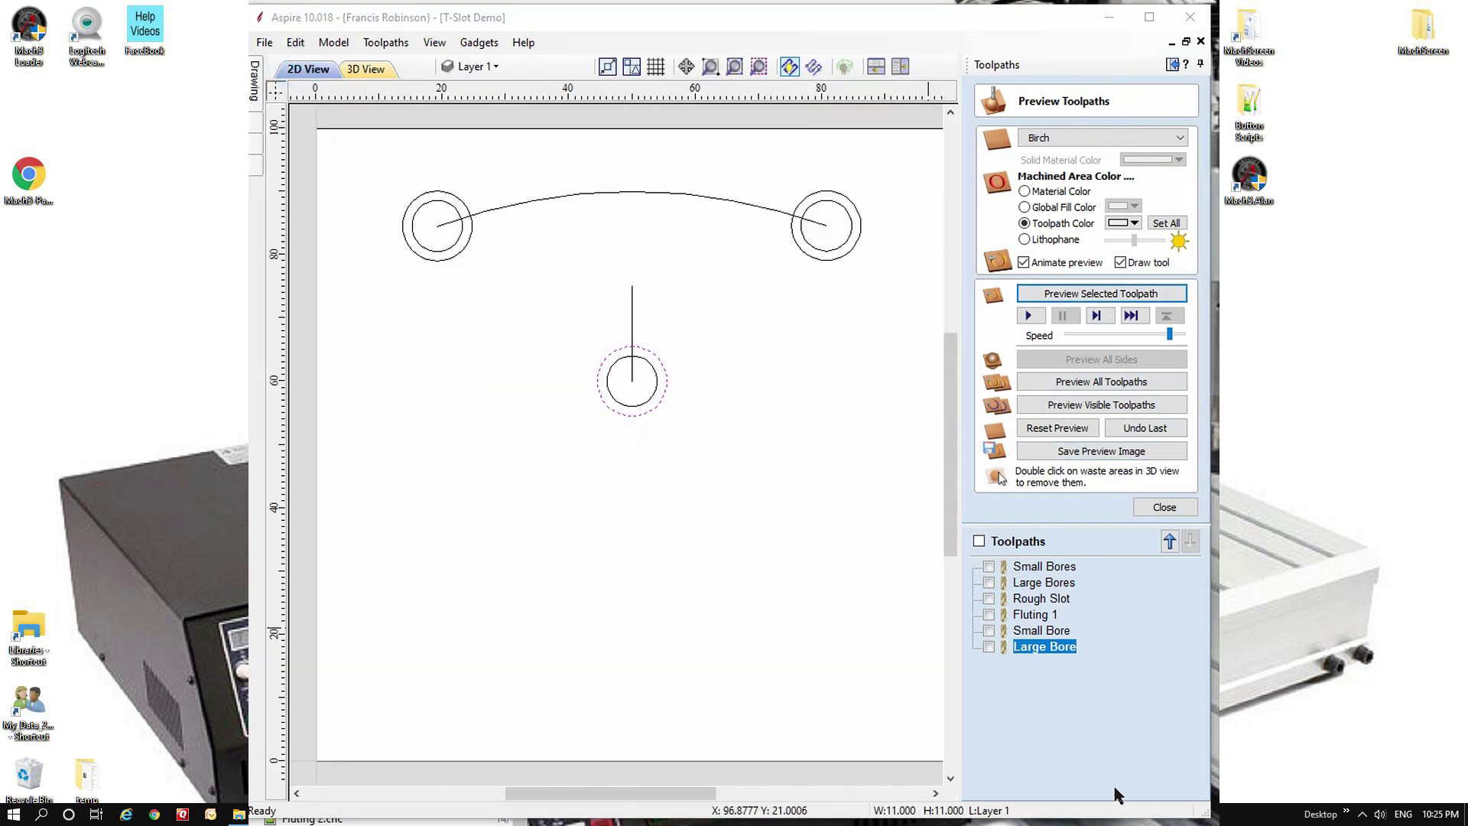
click(632, 328)
click(1164, 507)
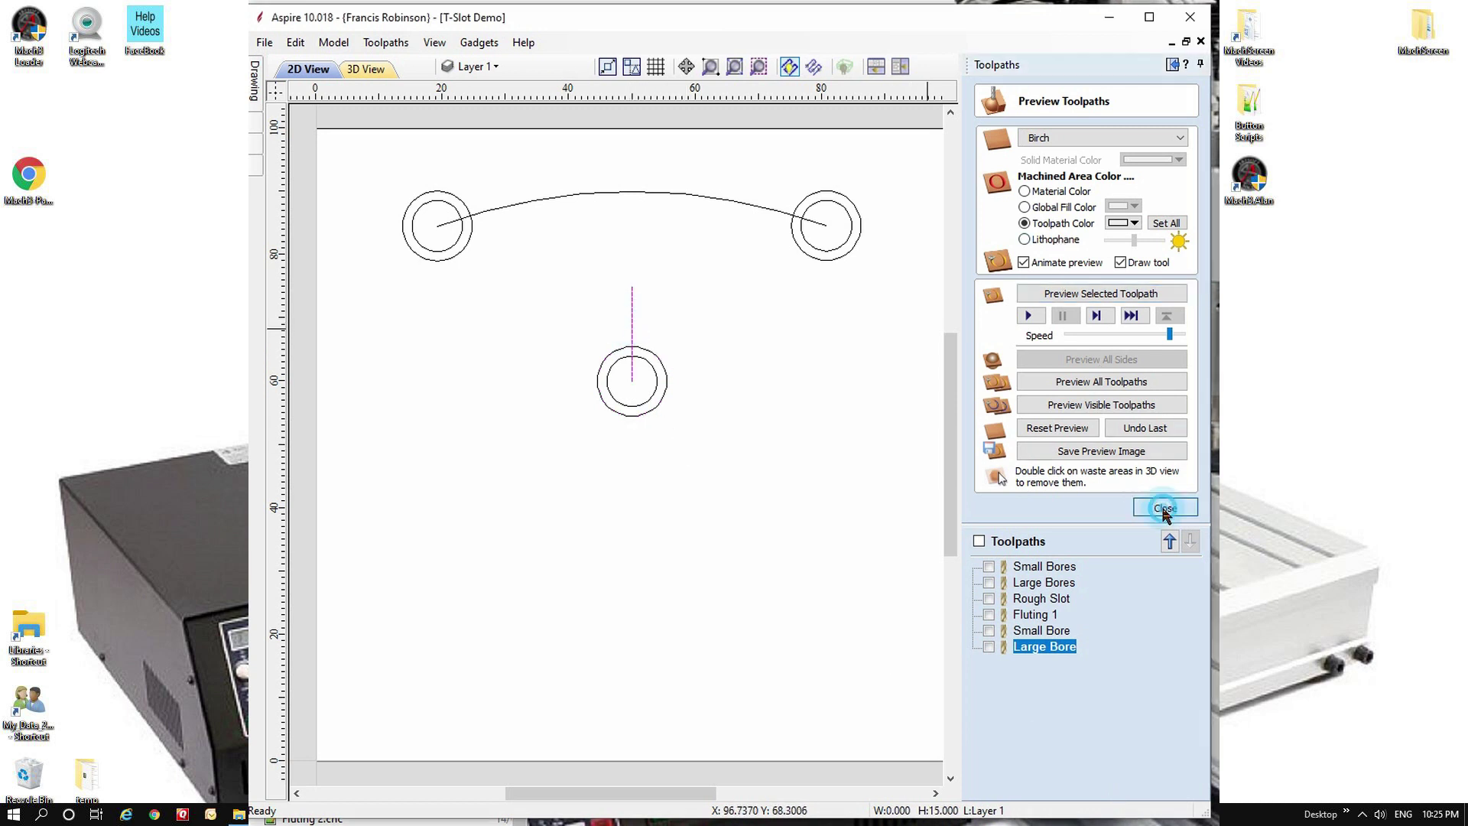
click(991, 198)
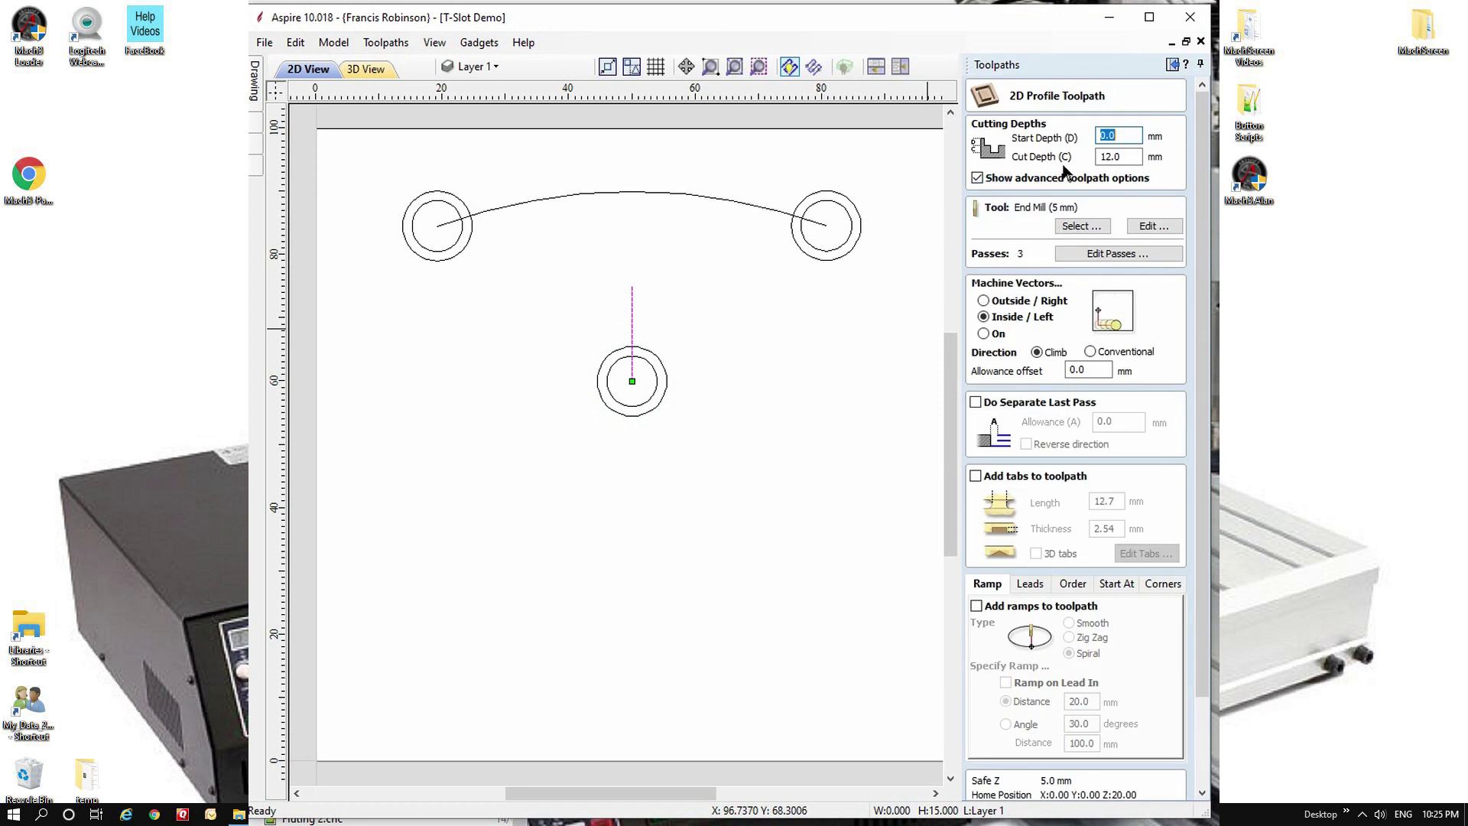
Calculate an on-the-line profile with ramps on the vertical line, named 'Rough Slot'.
click(984, 334)
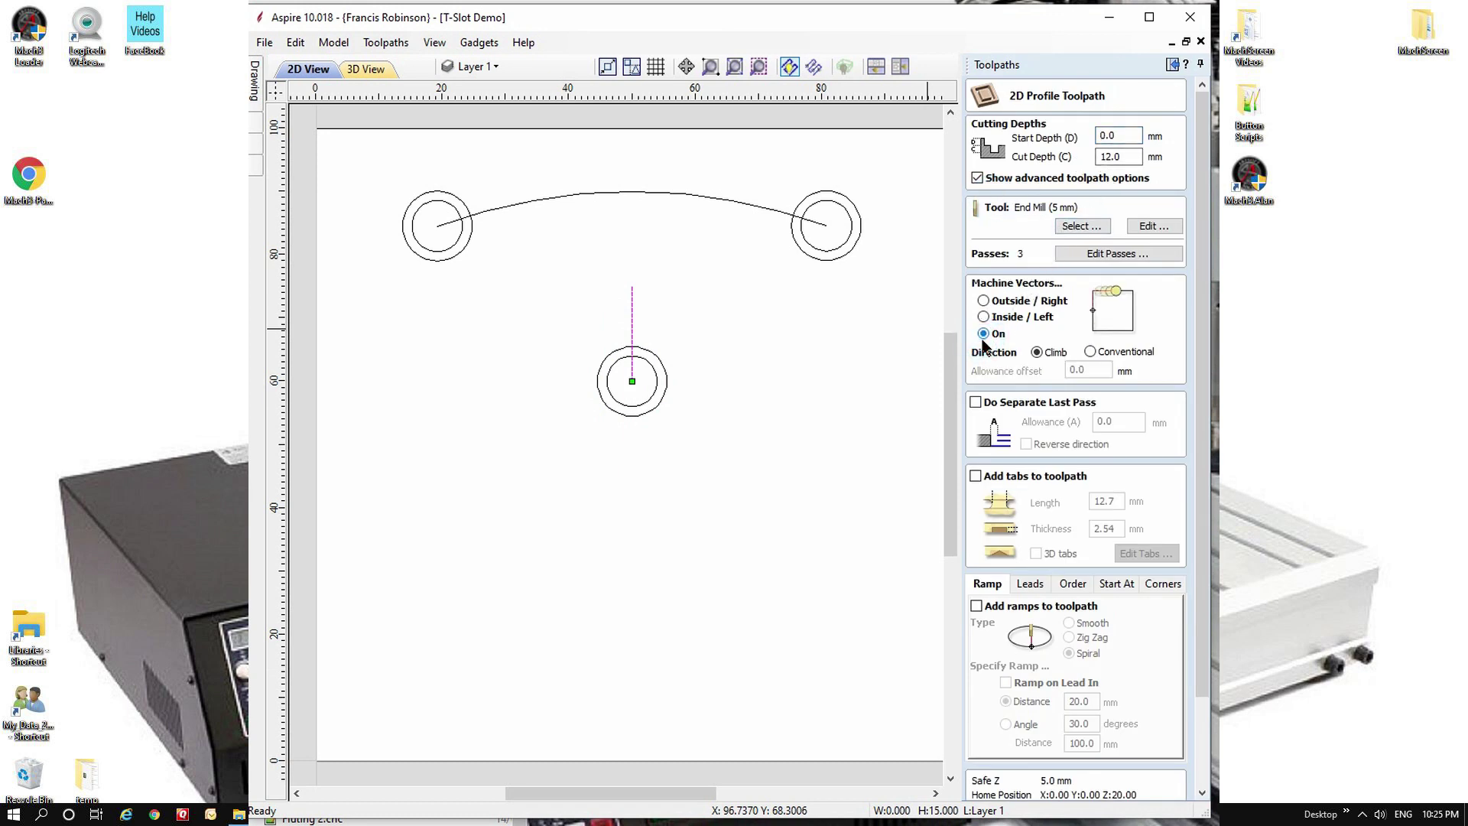
click(977, 607)
scroll(1042, 780, down, 4)
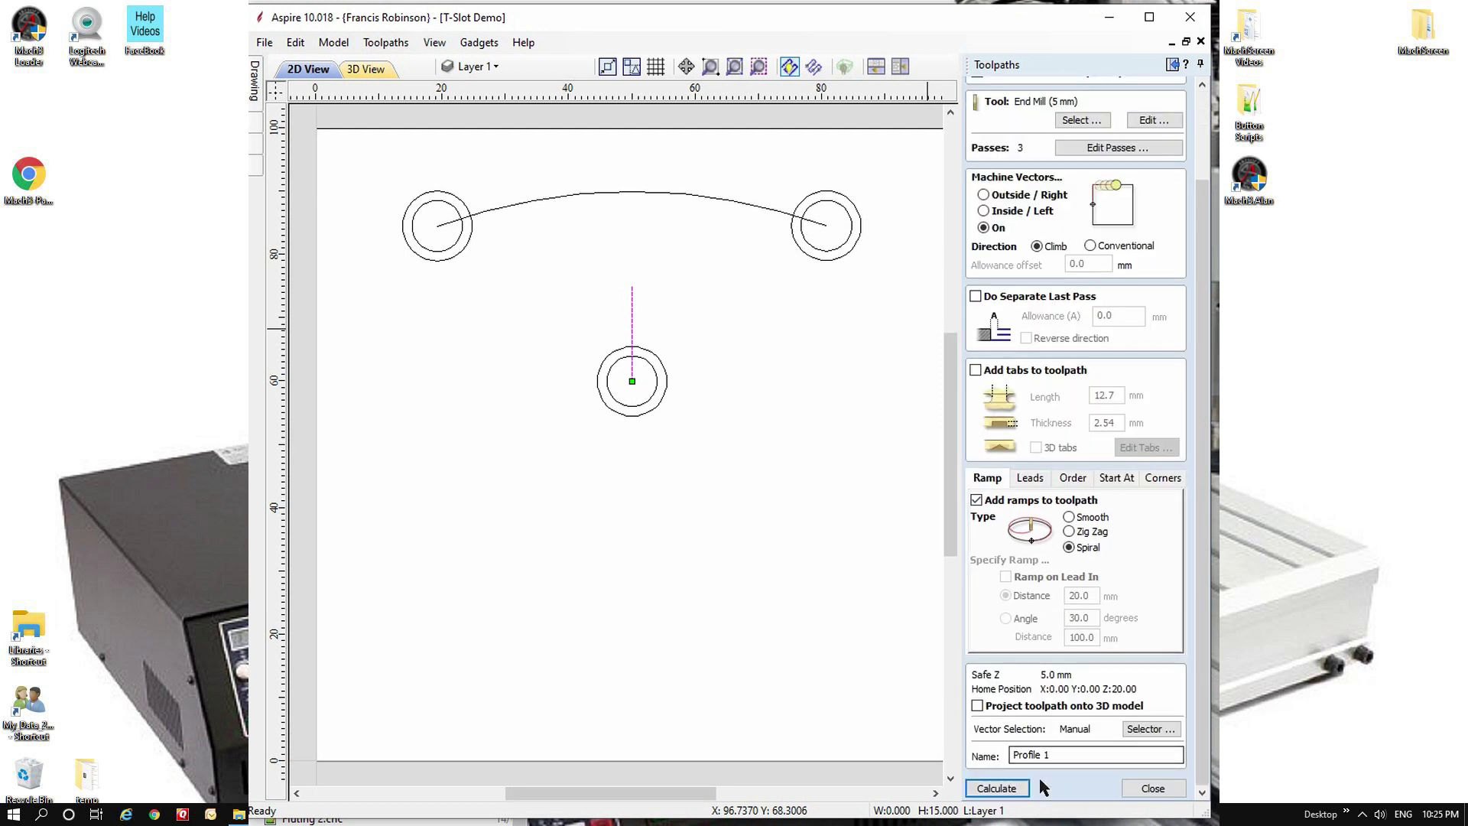
drag(1059, 755, 999, 764)
text(Rough Slot)
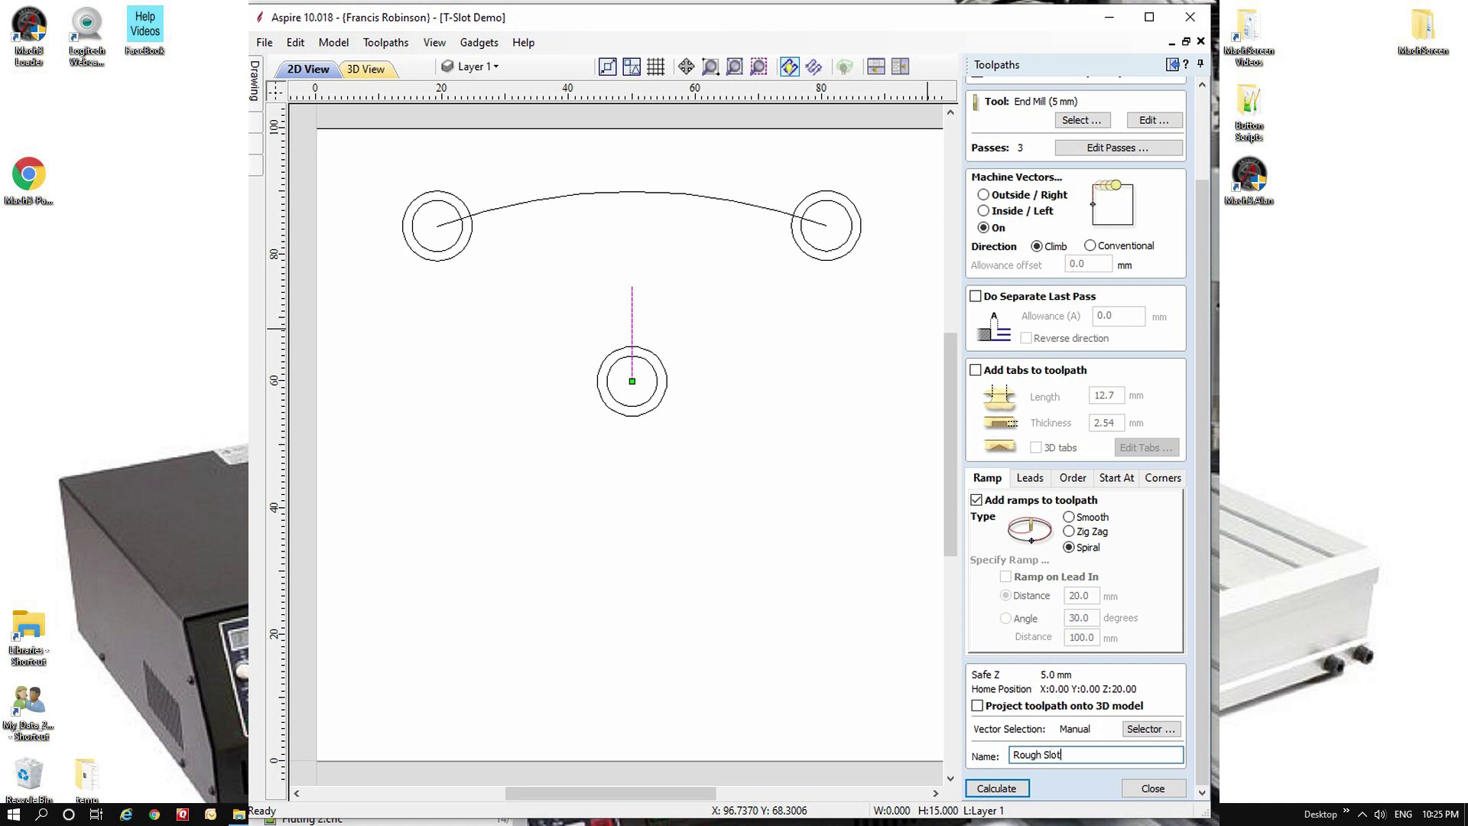
click(997, 788)
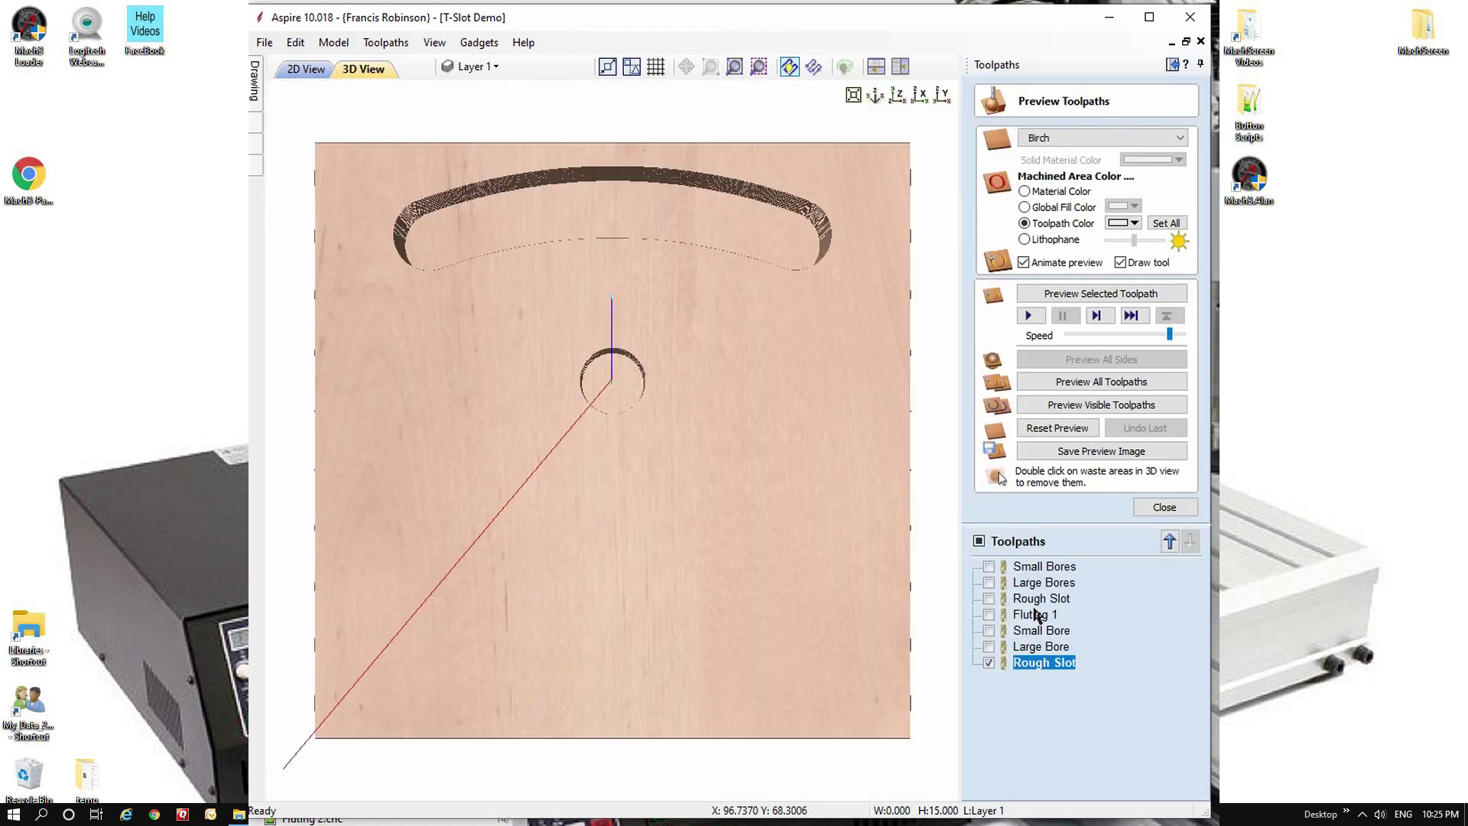
Preview the Rough Slot cut in 3D and return to the 2D drawing.
click(1074, 296)
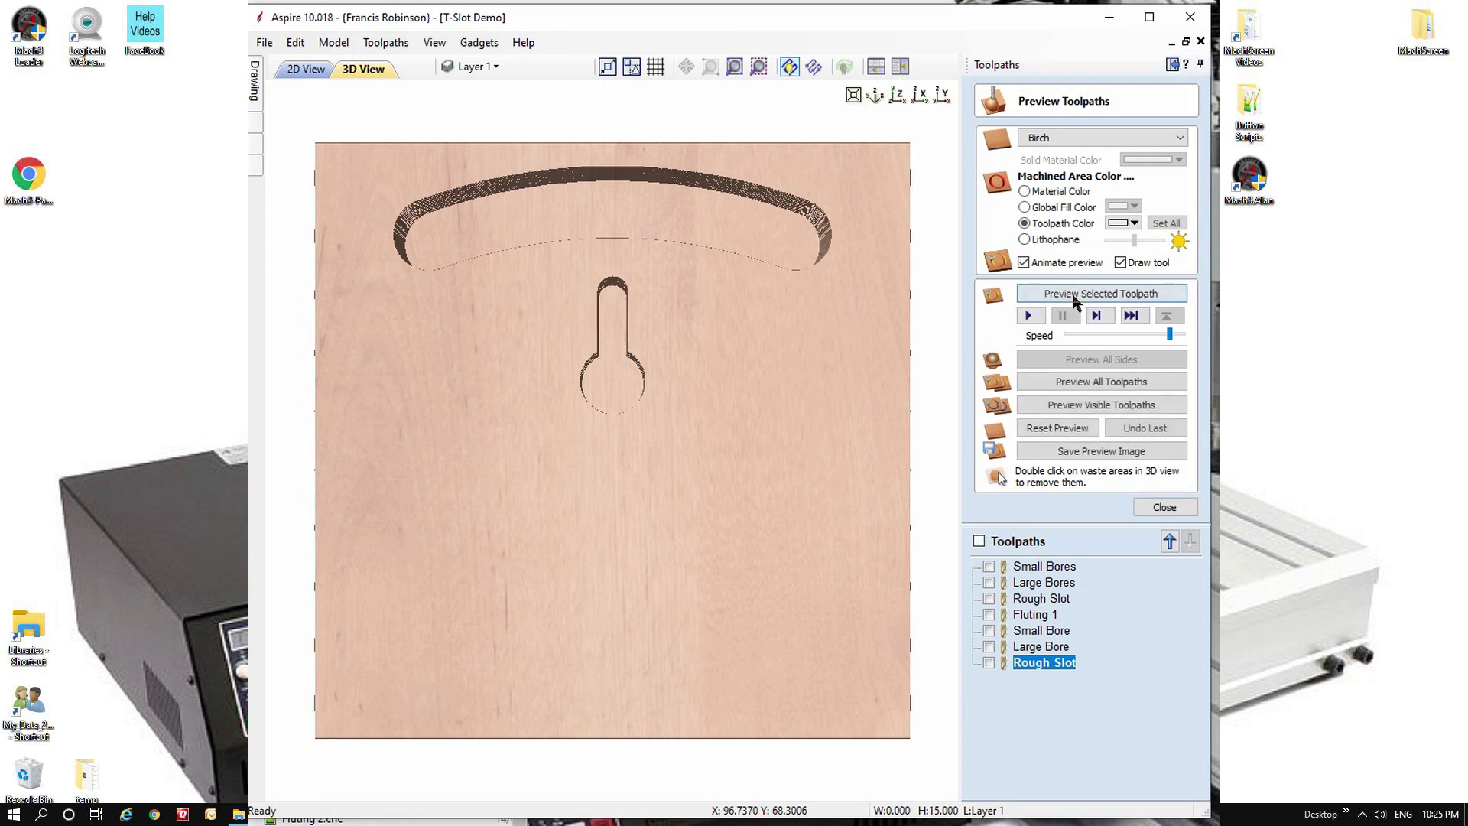
click(305, 69)
click(1165, 511)
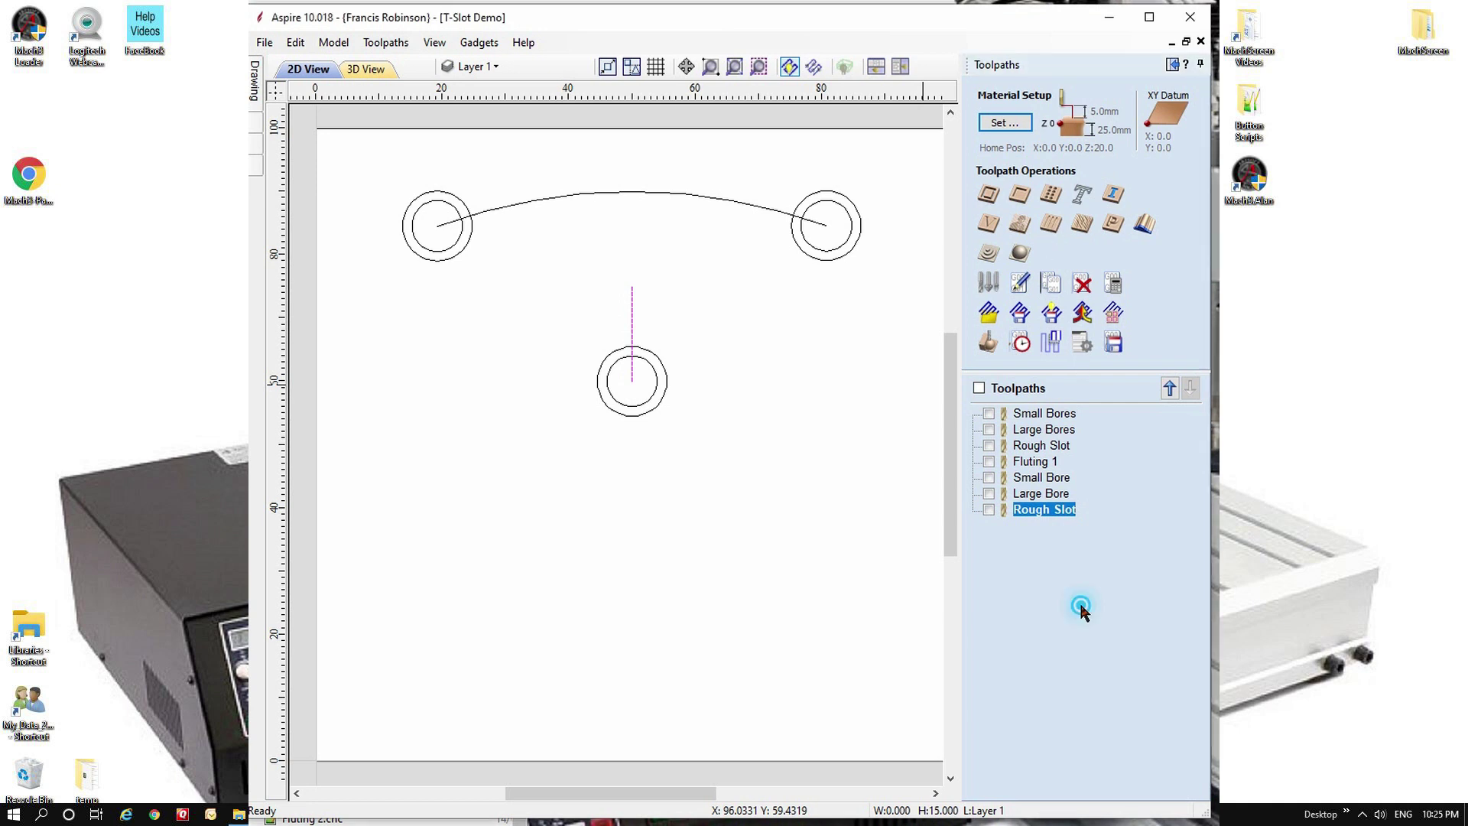
Calculate Fluting 2 with the 12mm T-Slot Cutter at 12 mm depth and preview it.
click(1050, 222)
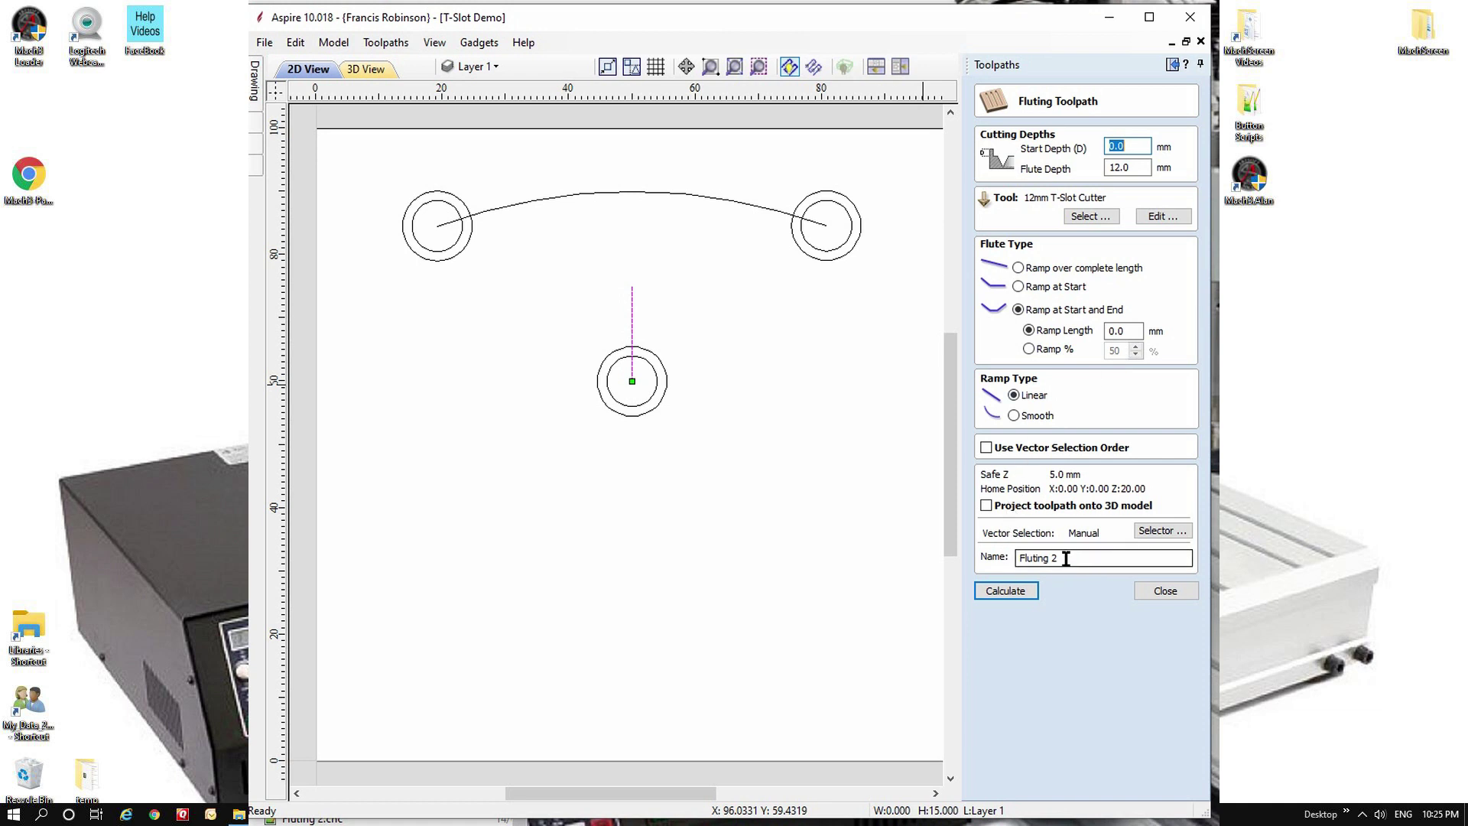
click(1005, 591)
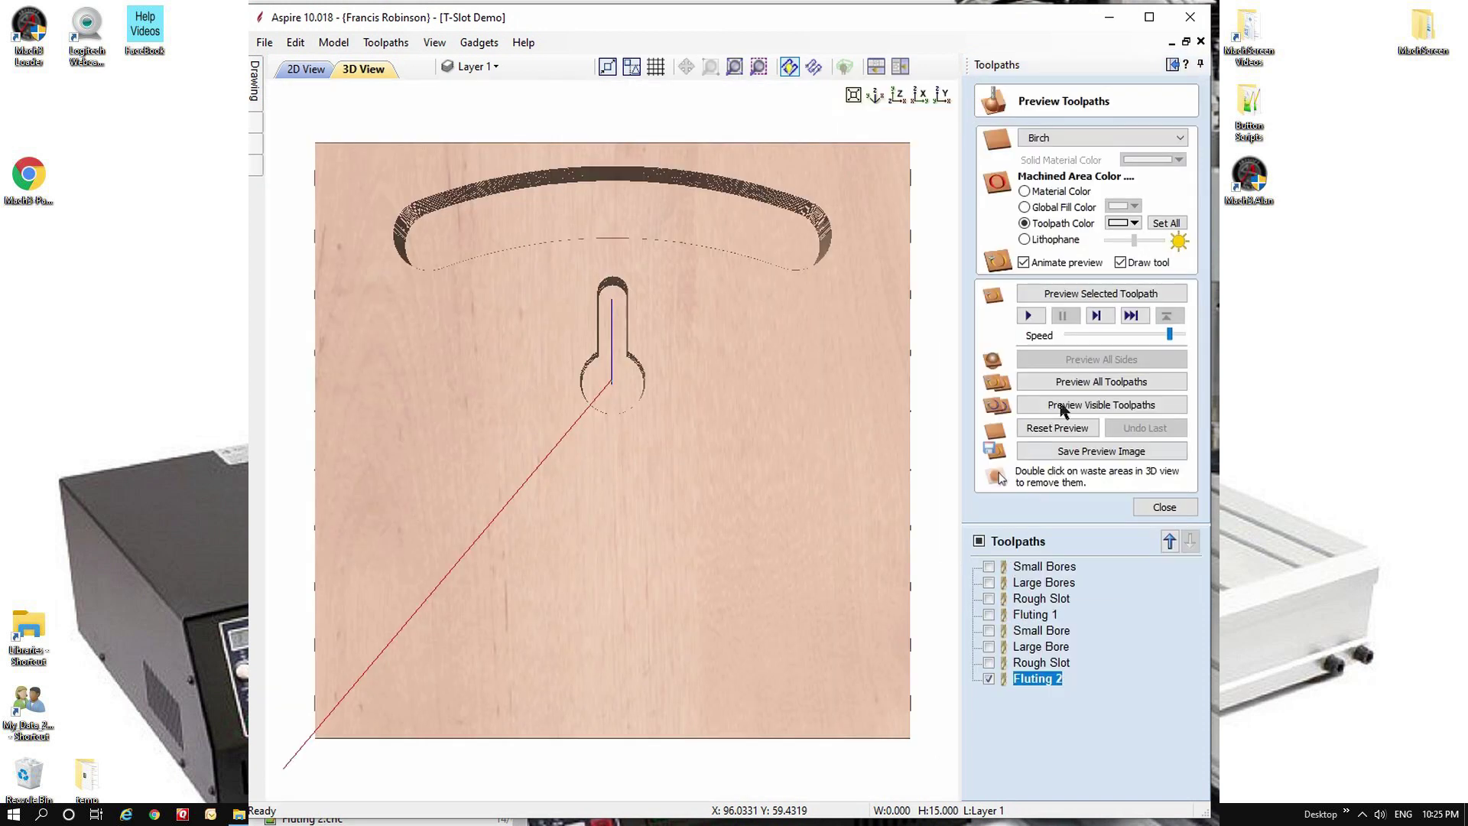
click(1082, 296)
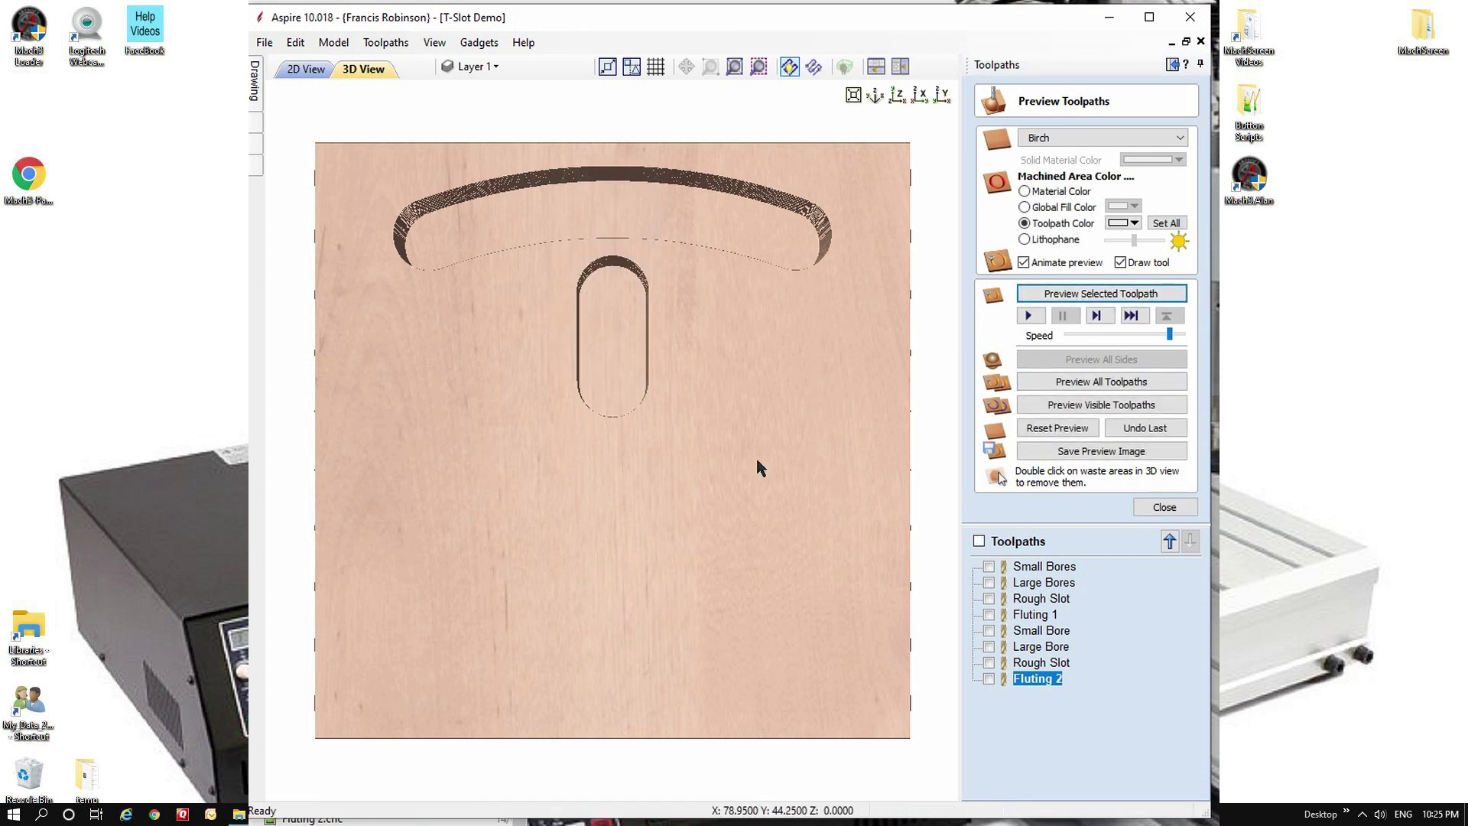
click(306, 70)
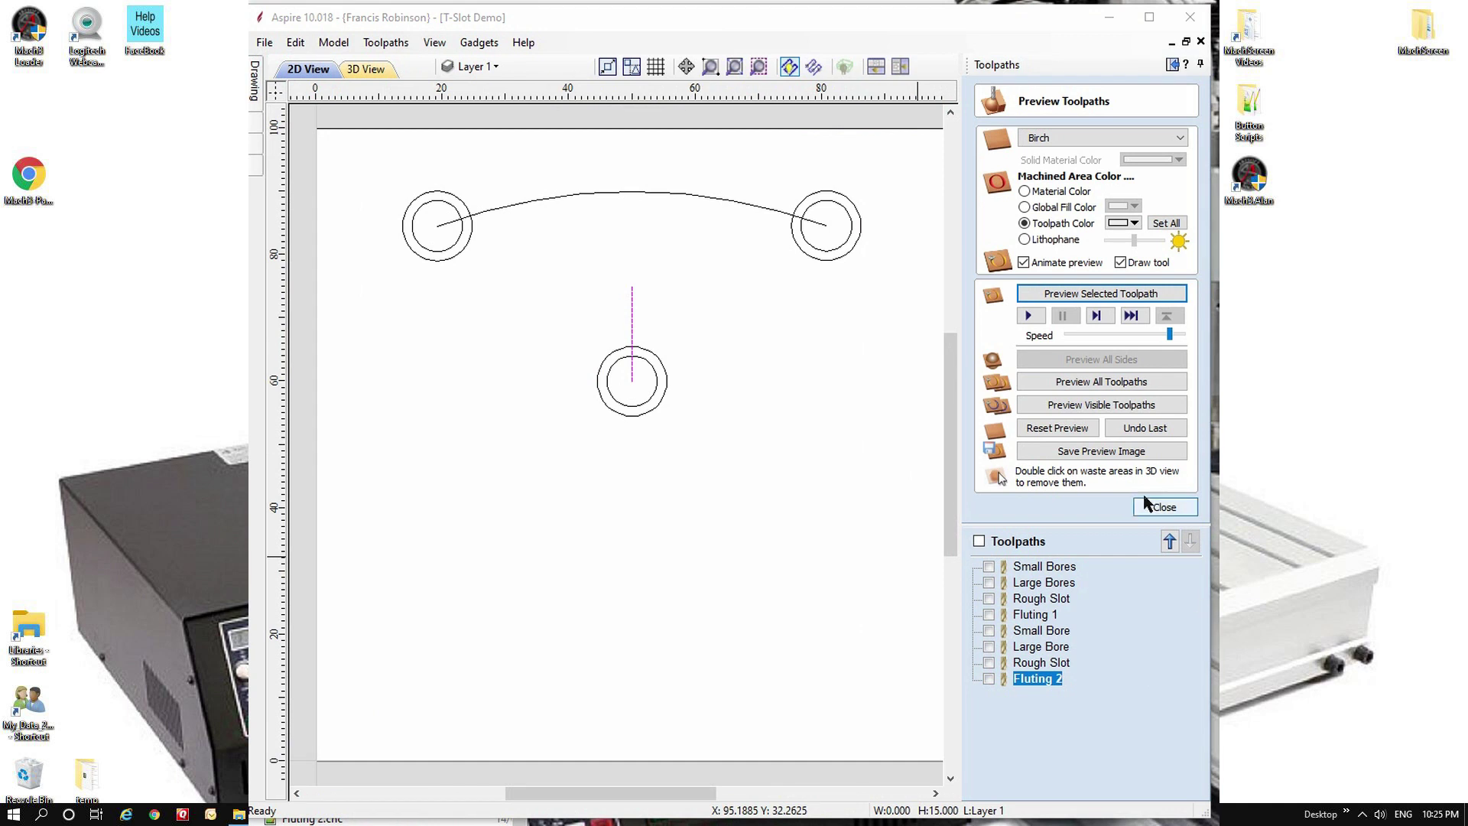
click(1164, 507)
Save Fluting 2 as Fluting 2.cnc, replacing the existing file, and accept the CNC program details.
click(1113, 348)
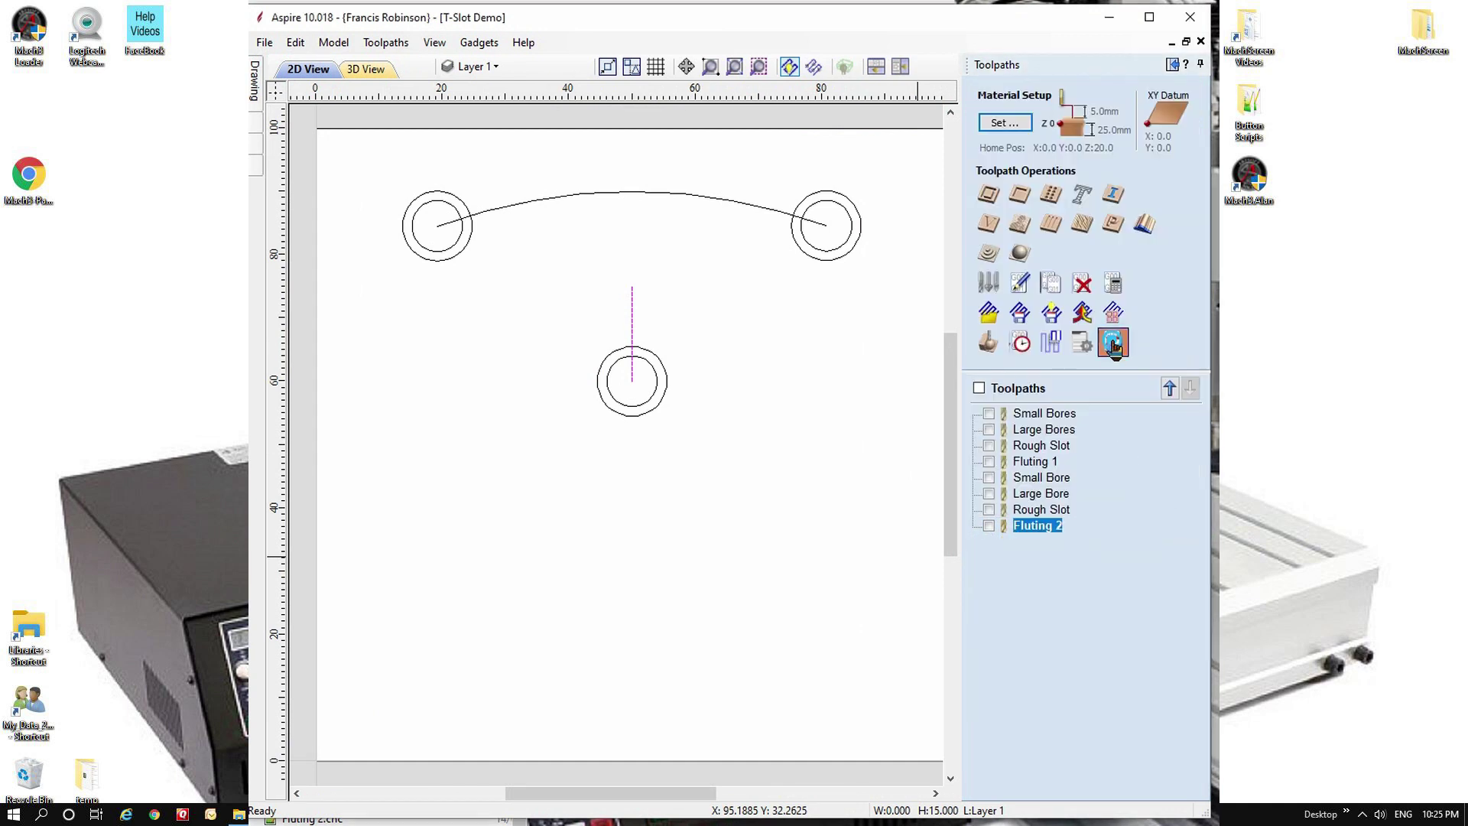
click(990, 679)
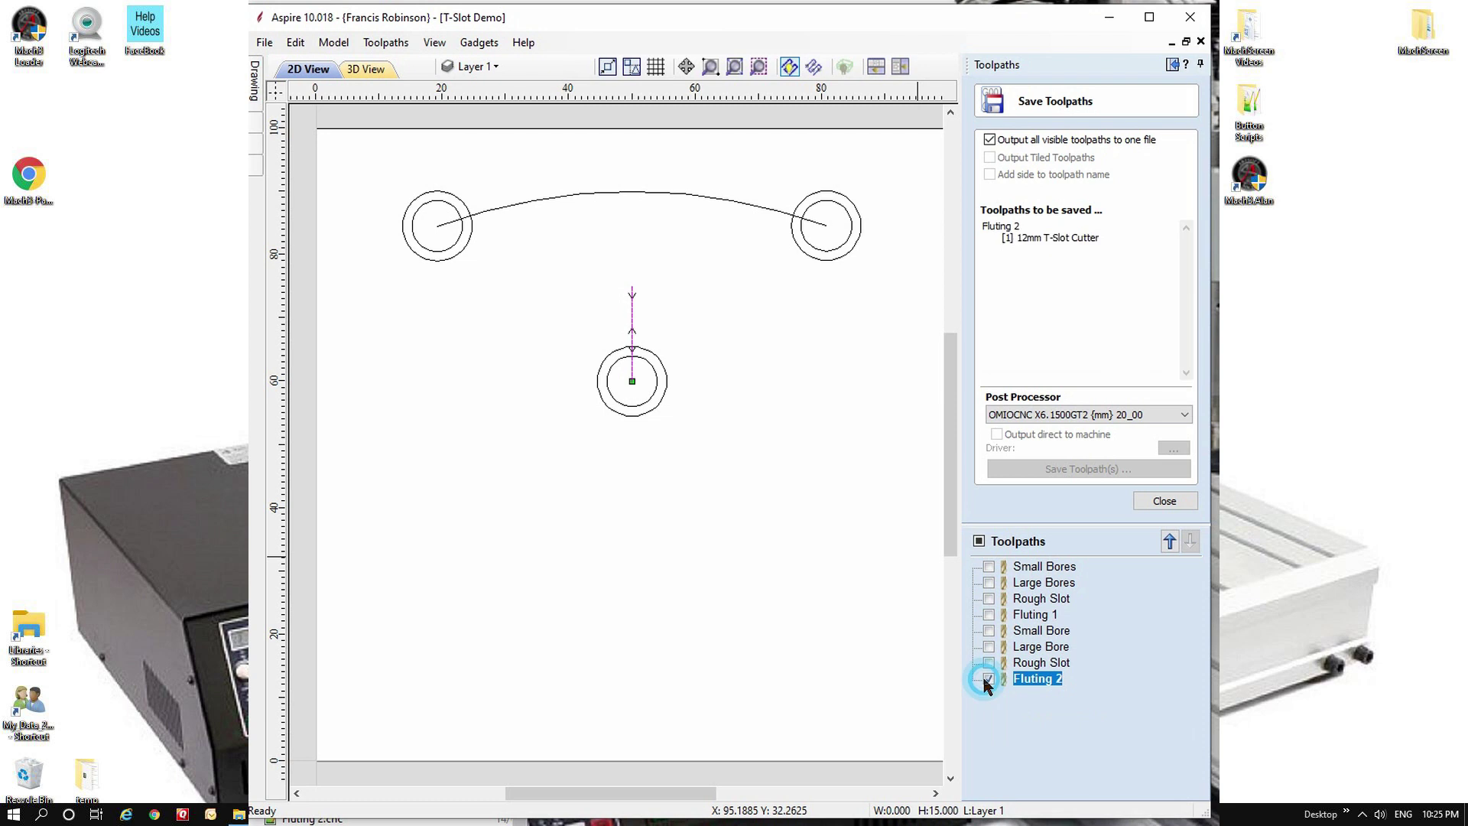
click(1068, 469)
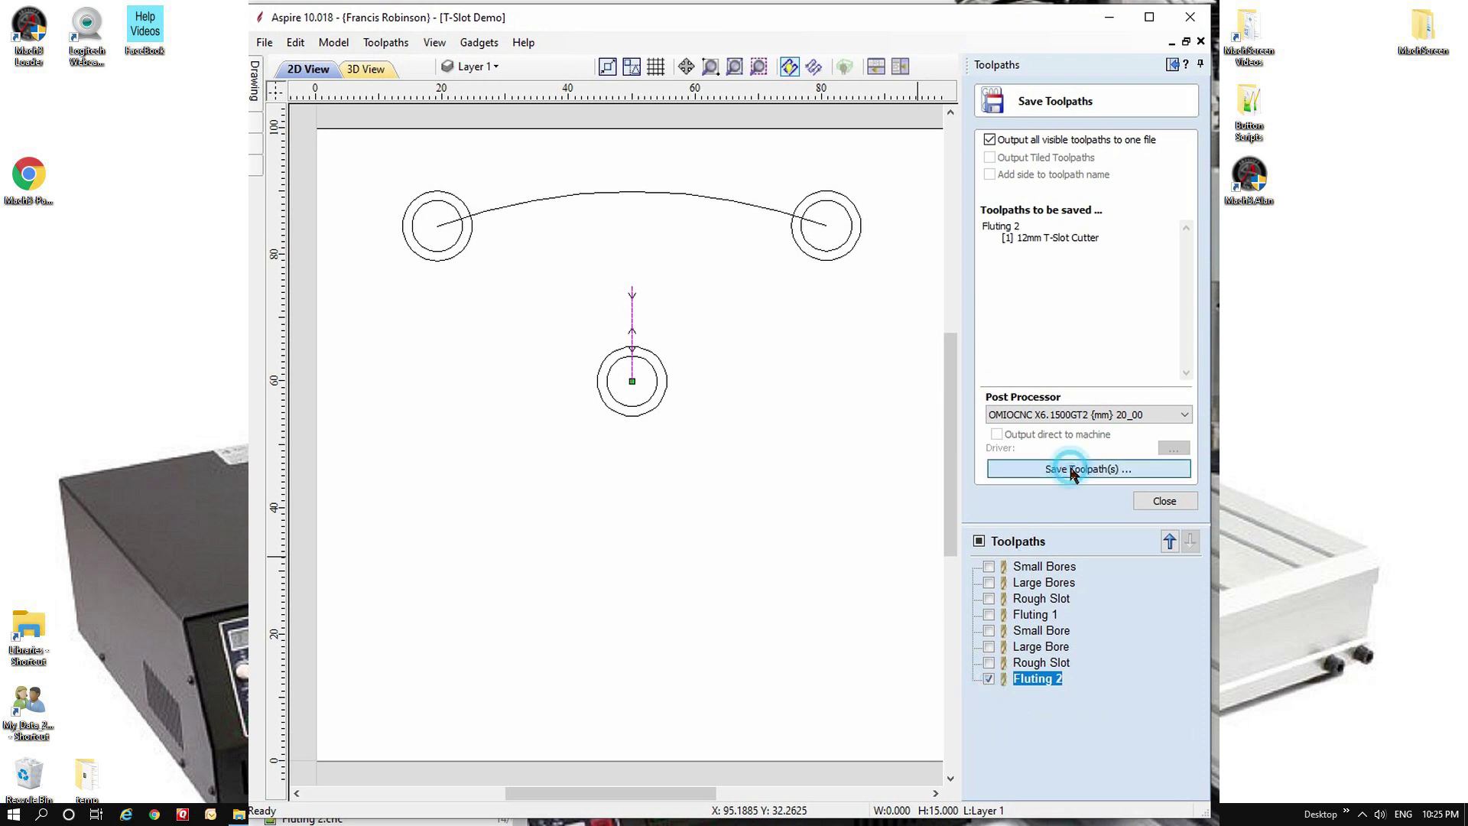
click(1135, 637)
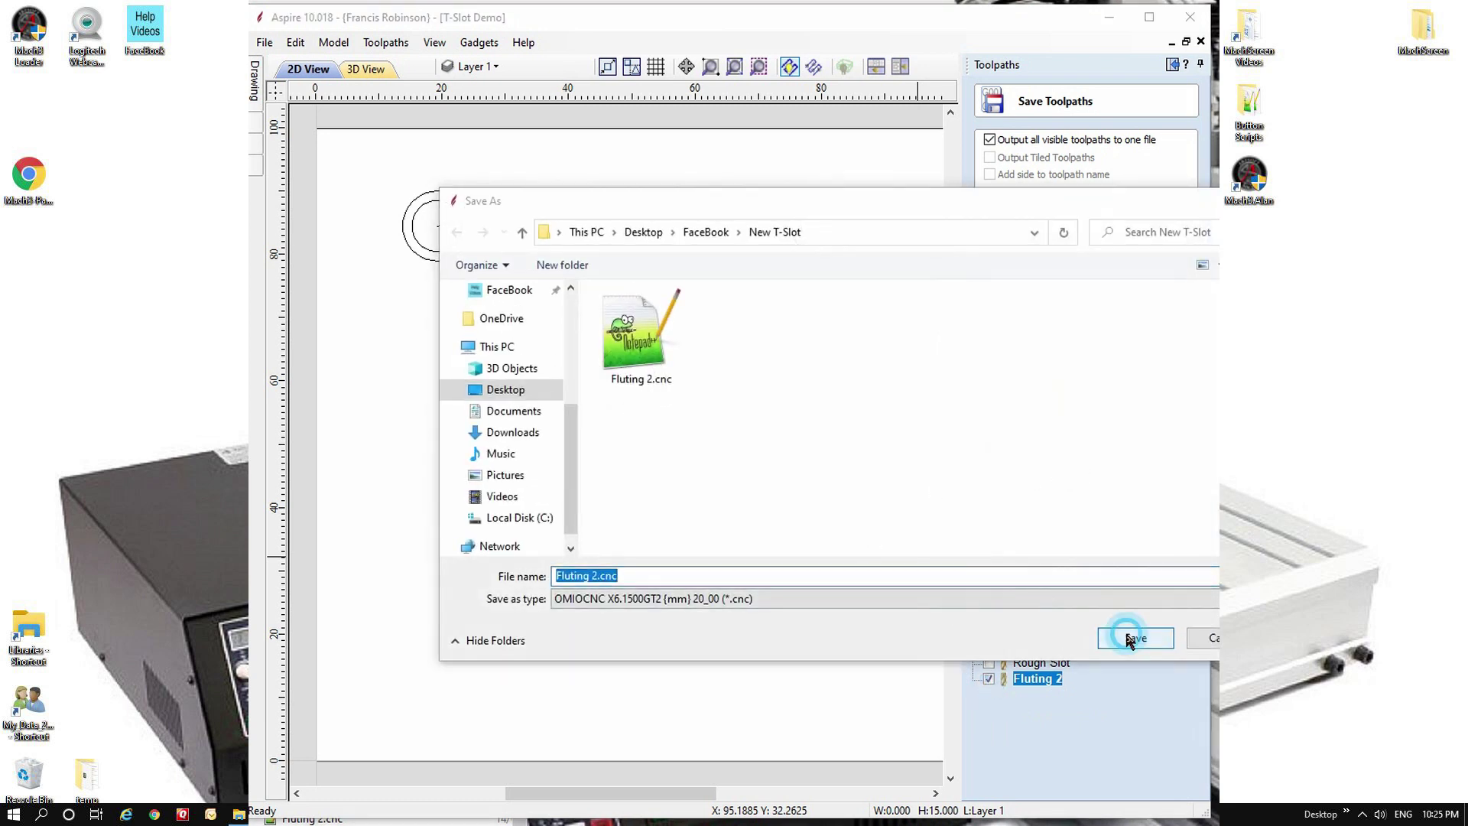
click(1155, 494)
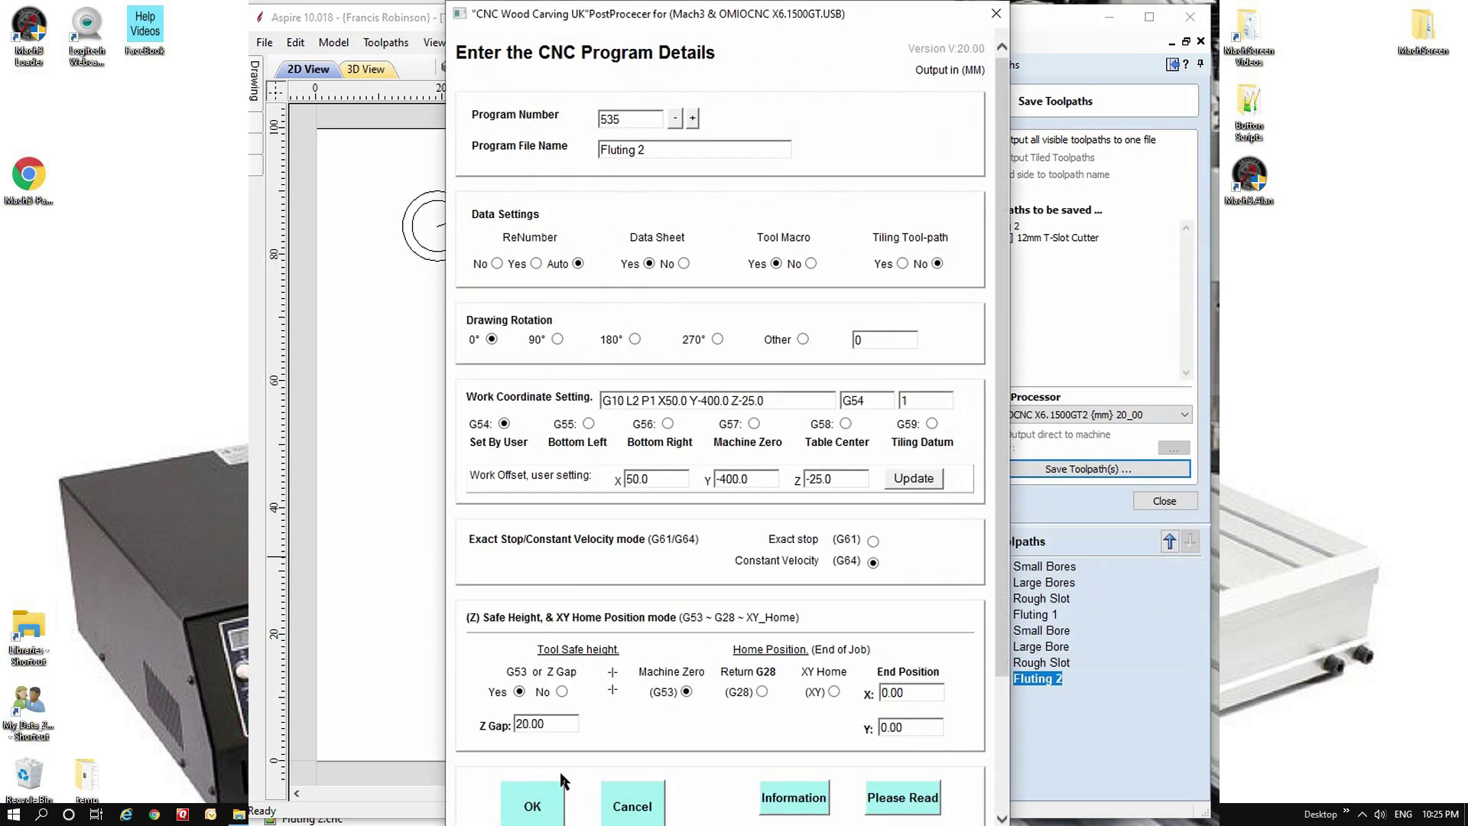
click(535, 805)
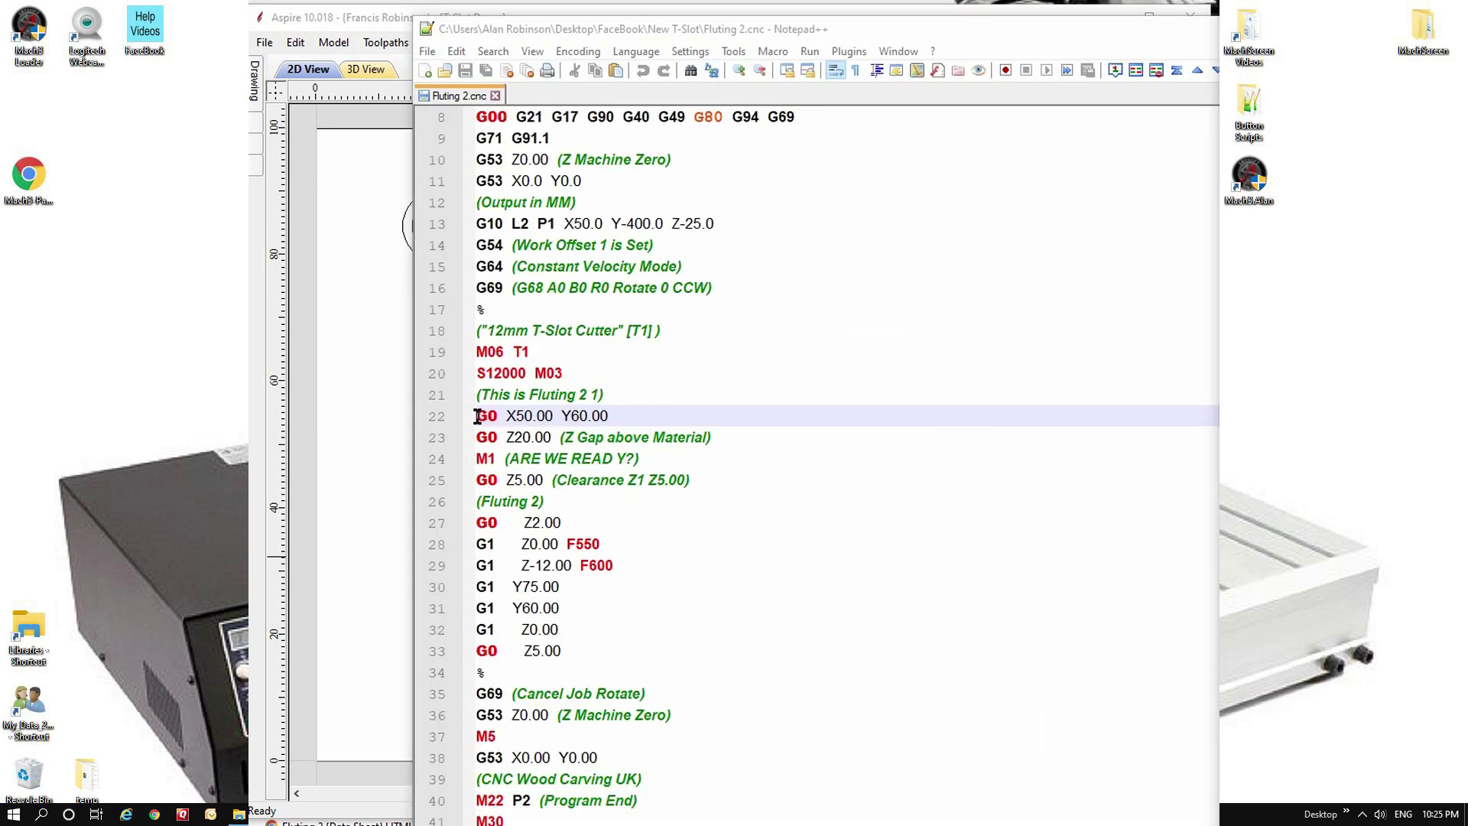
Review lines 22–33 of the Fluting 2.cnc G-code, then close the file and Notepad++.
drag(477, 417, 579, 647)
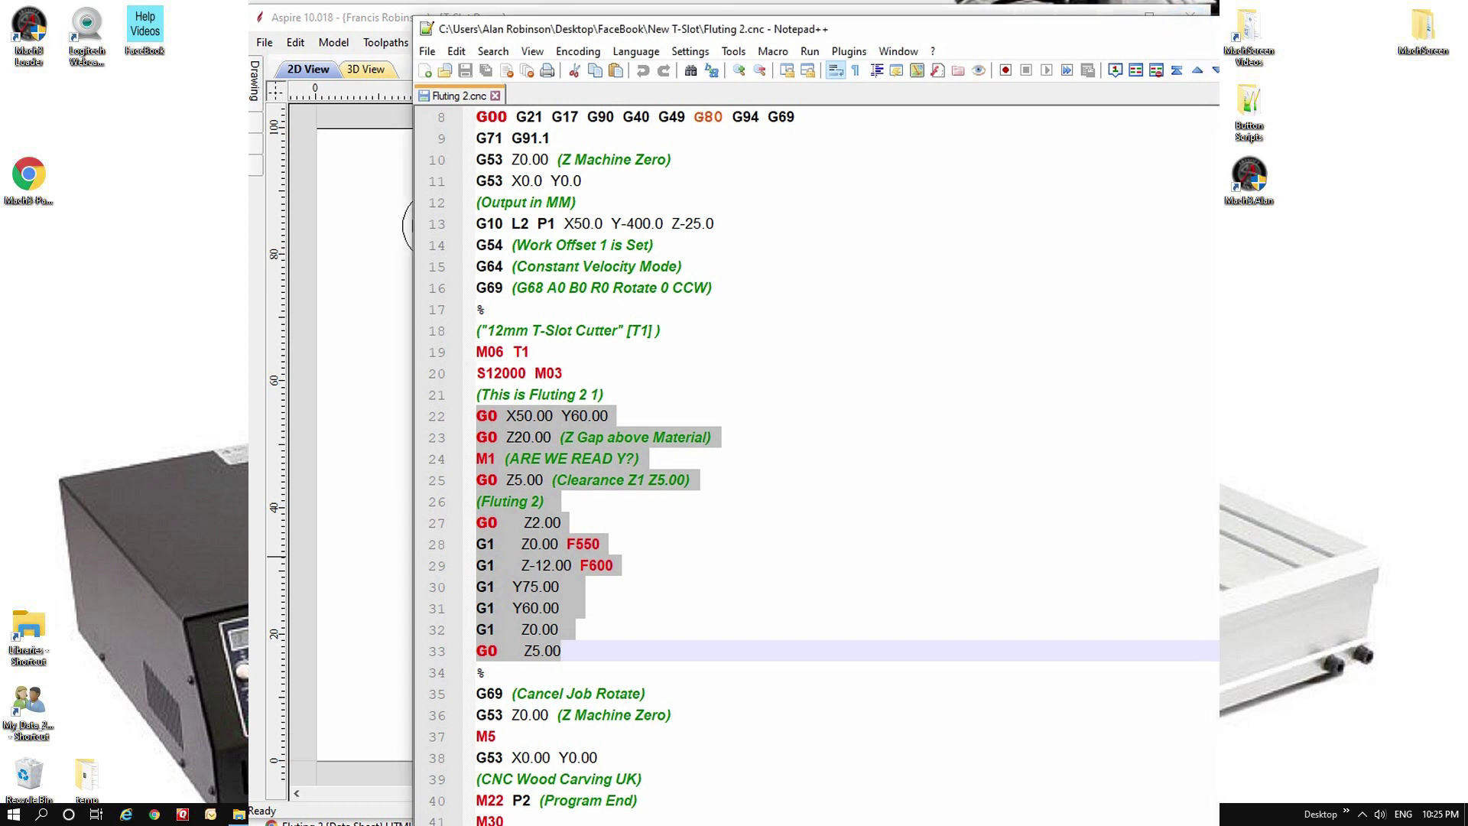
key(ctrl+w)
key(alt+F4)
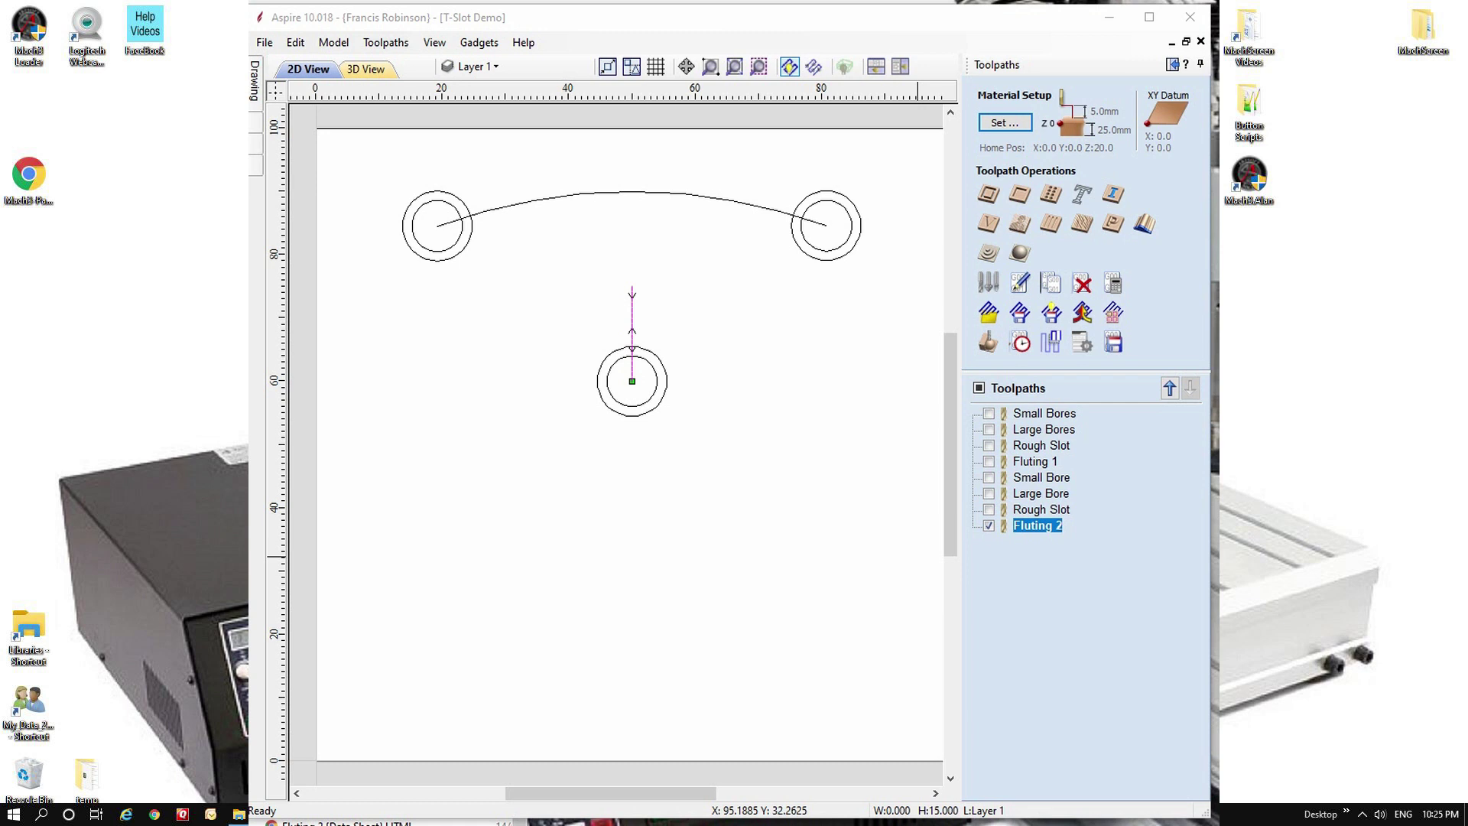
Review both 12mm T-Slot Cutter entries, keeping End Mill type, 12 mm diameter and 15 mm pass depth.
click(988, 283)
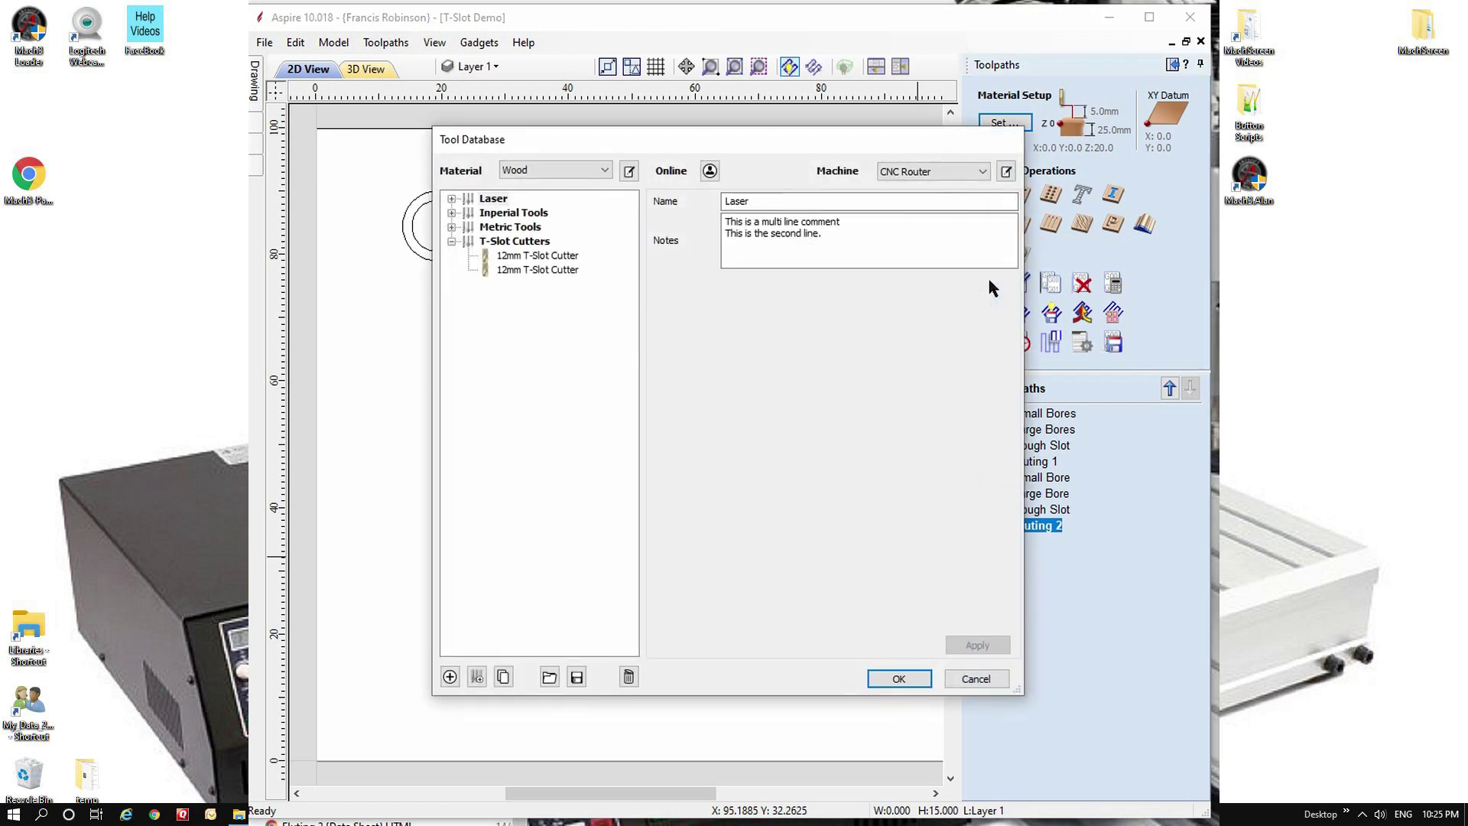
click(530, 271)
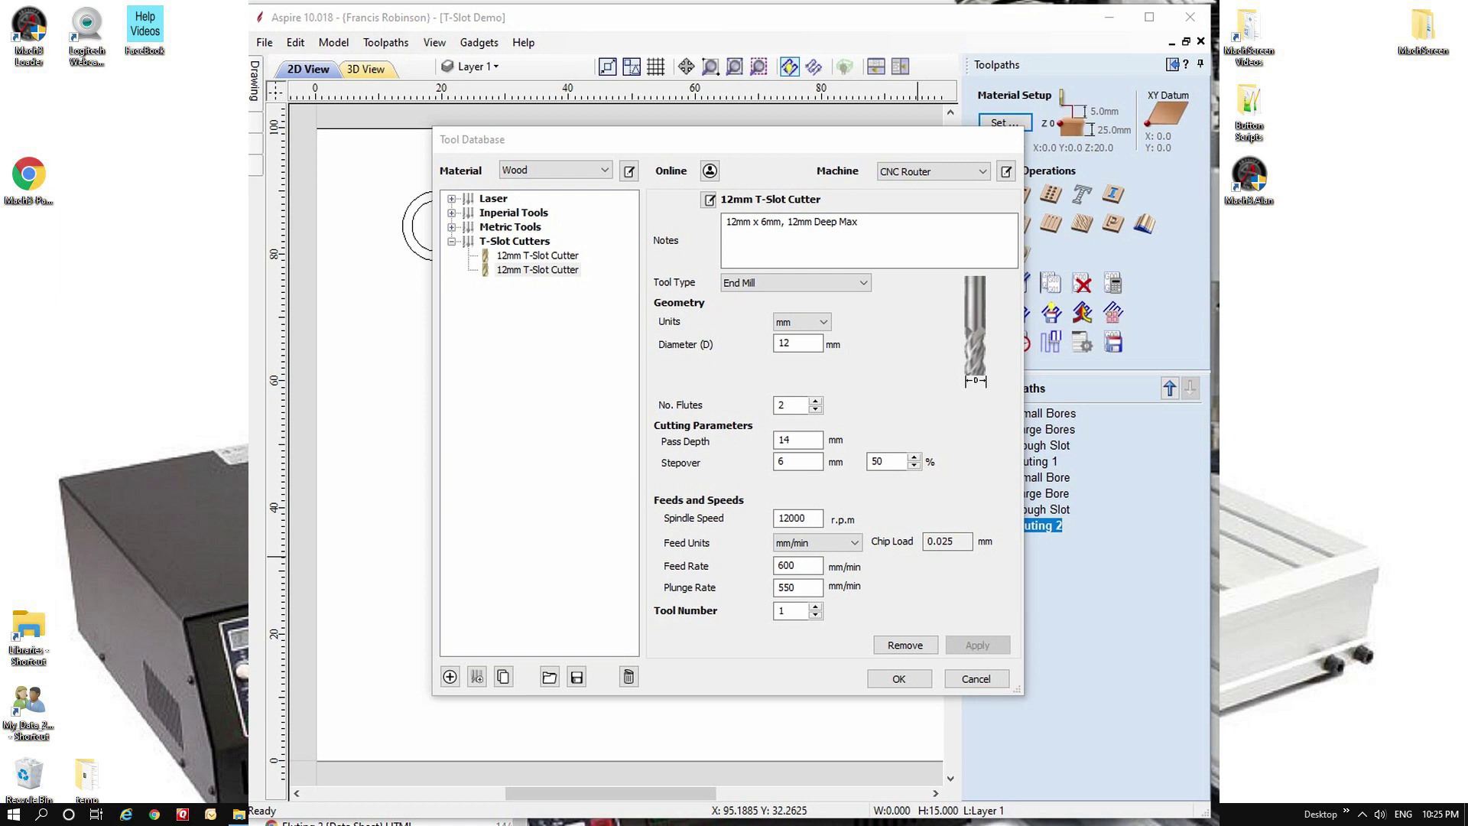
click(863, 284)
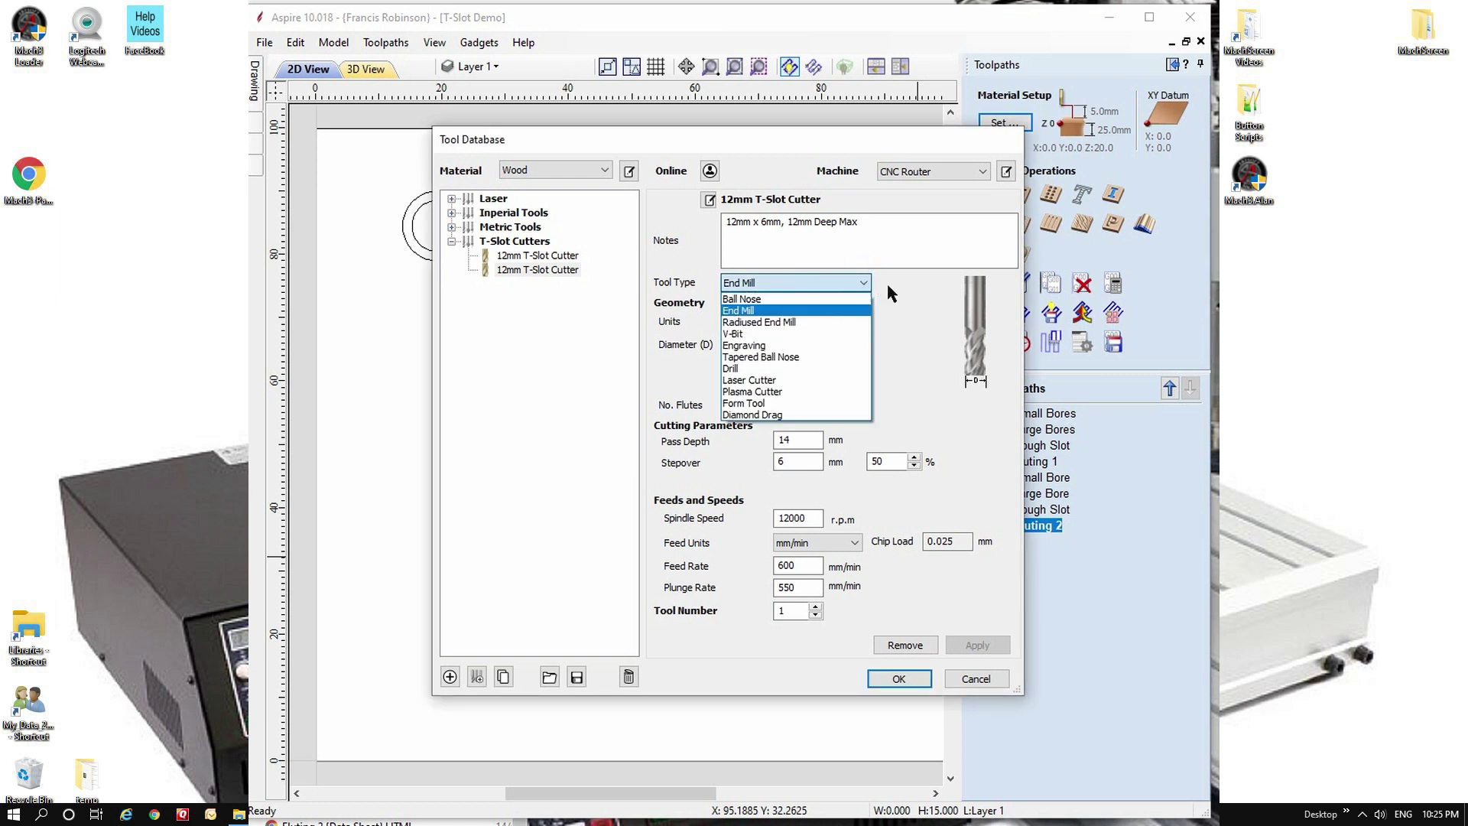
click(888, 283)
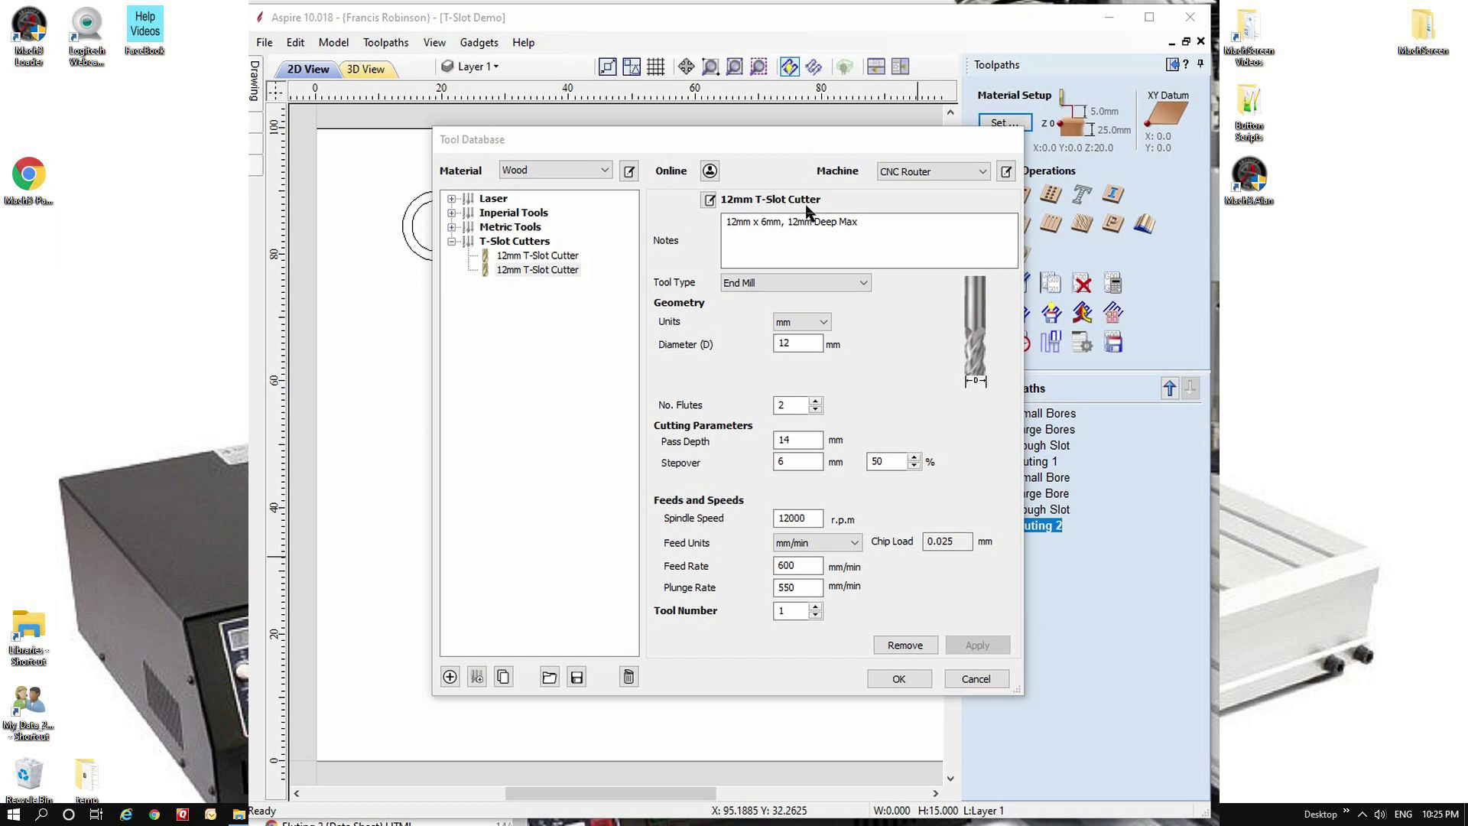
click(709, 199)
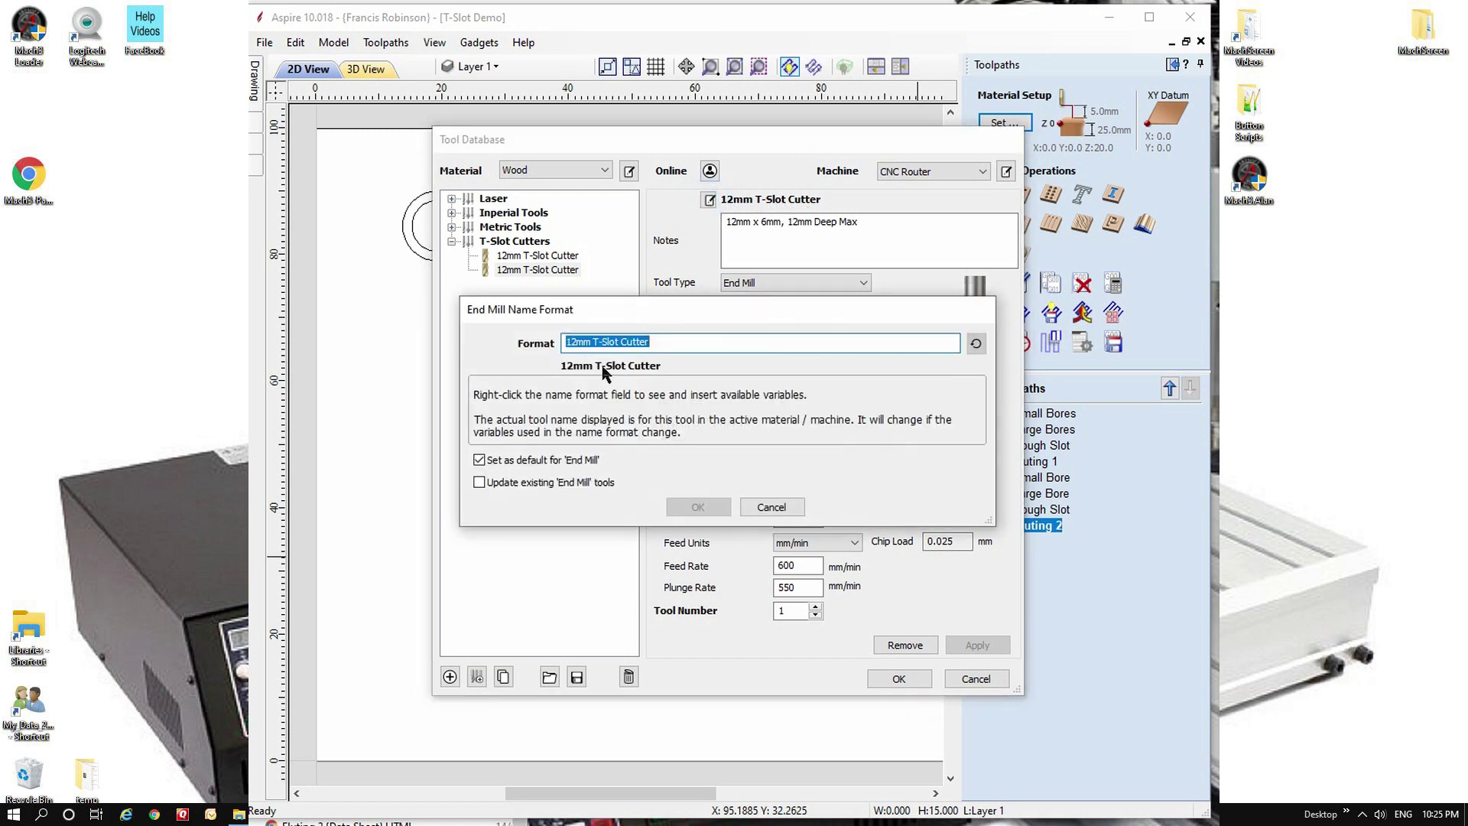
click(772, 507)
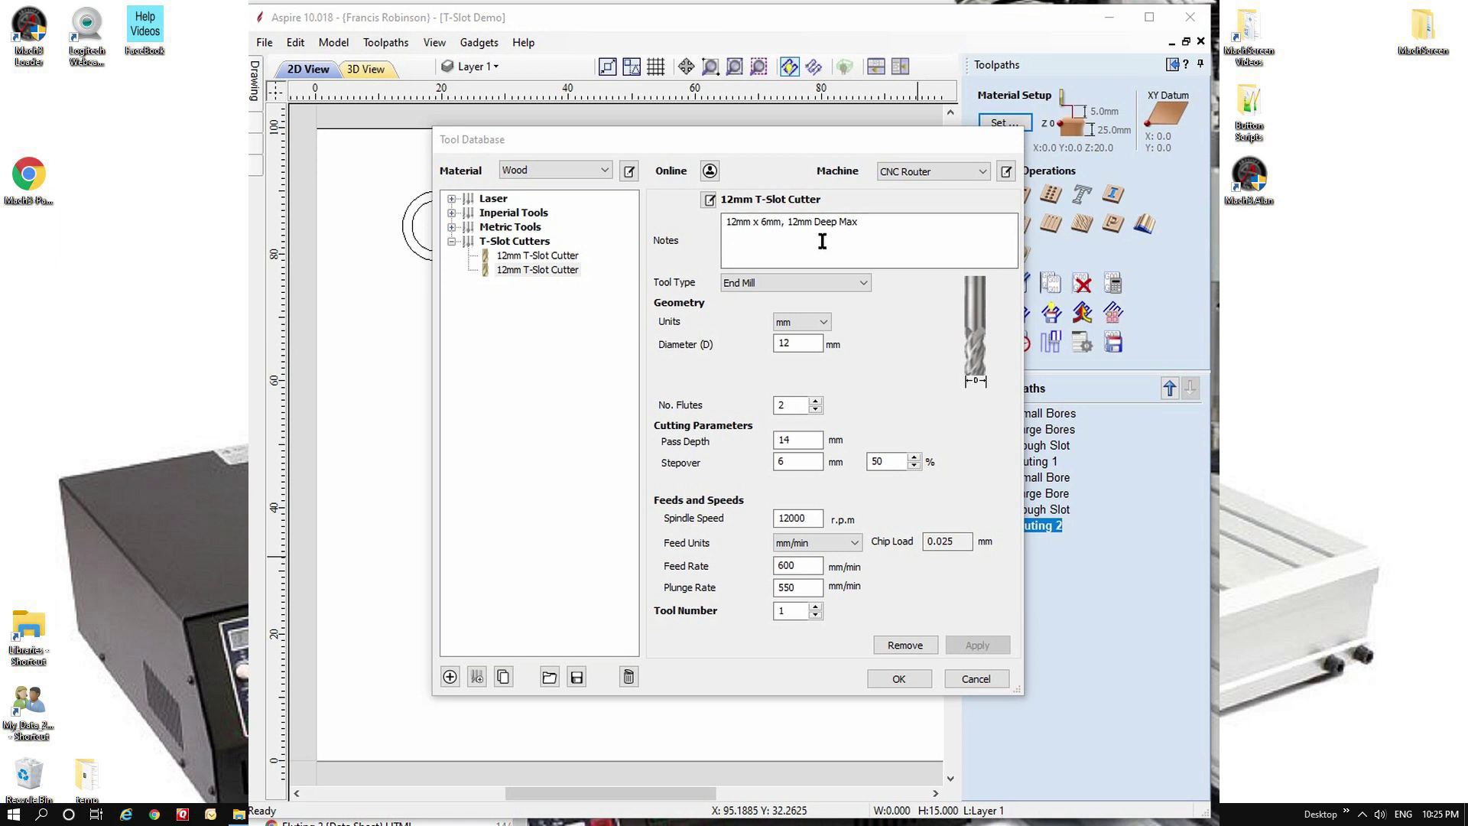
key(Up)
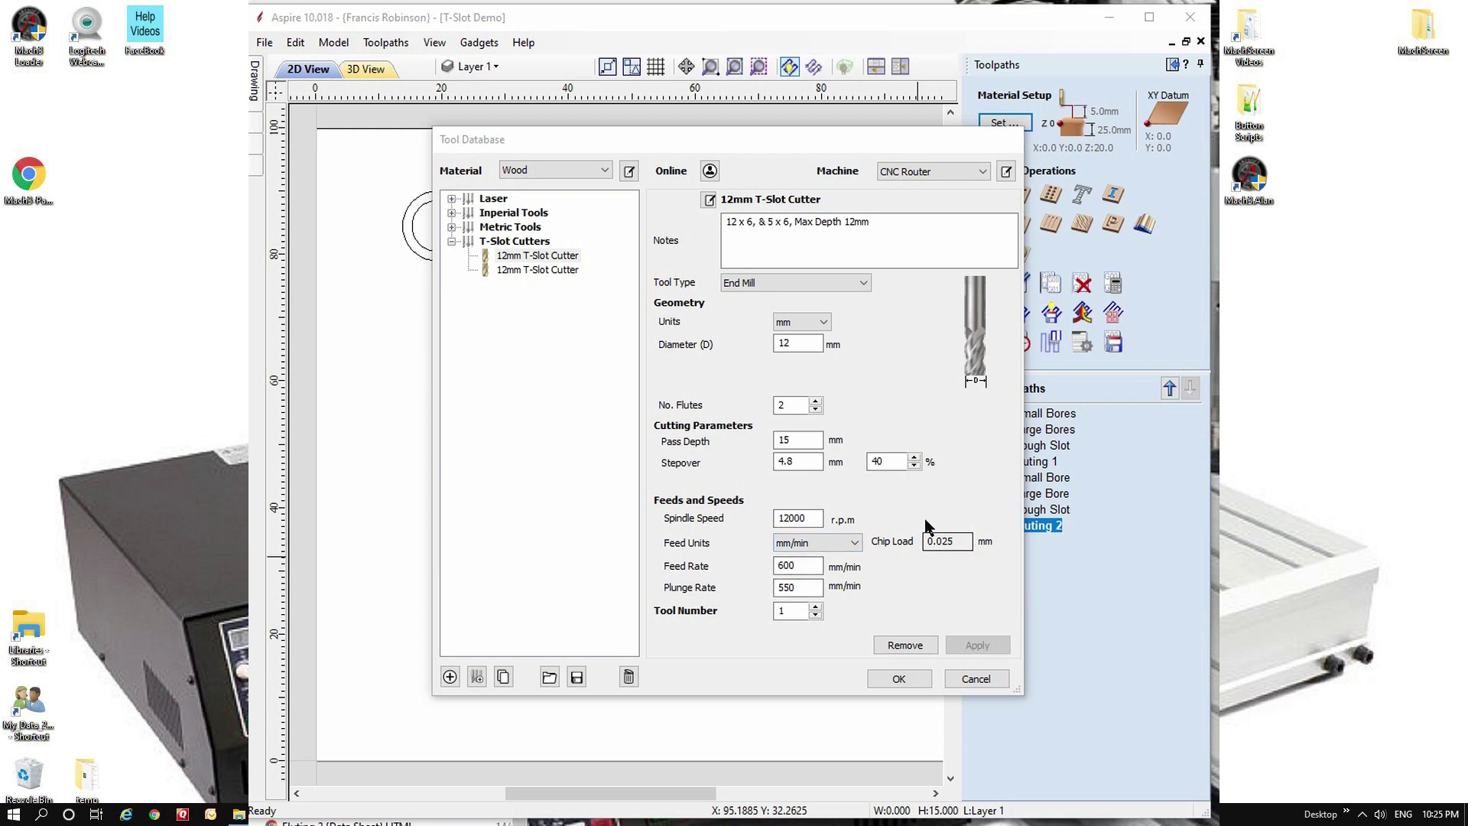
click(805, 443)
Cancel the Tool Database so the T-Slot Cutter settings stay unchanged.
click(973, 679)
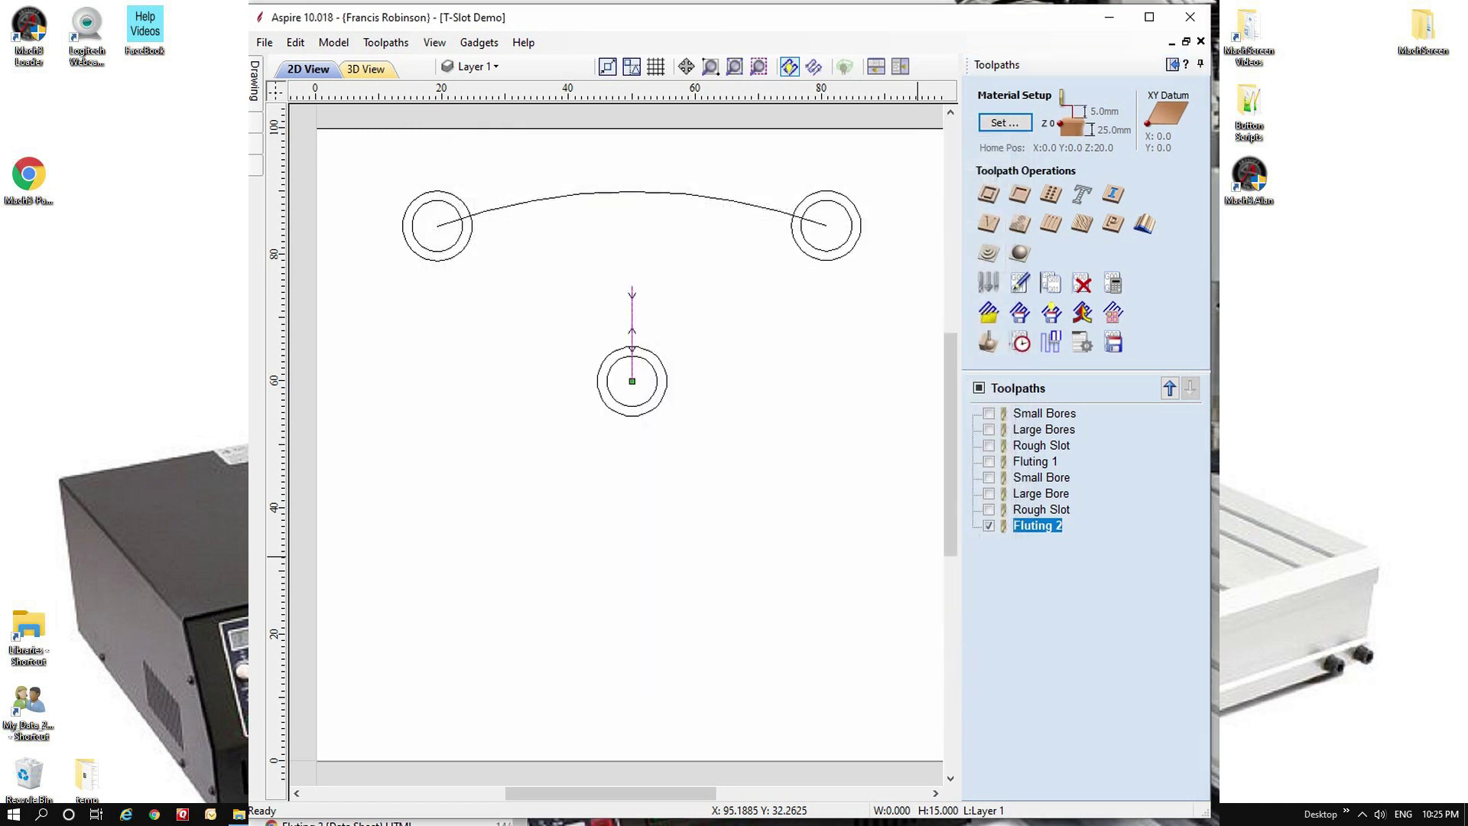